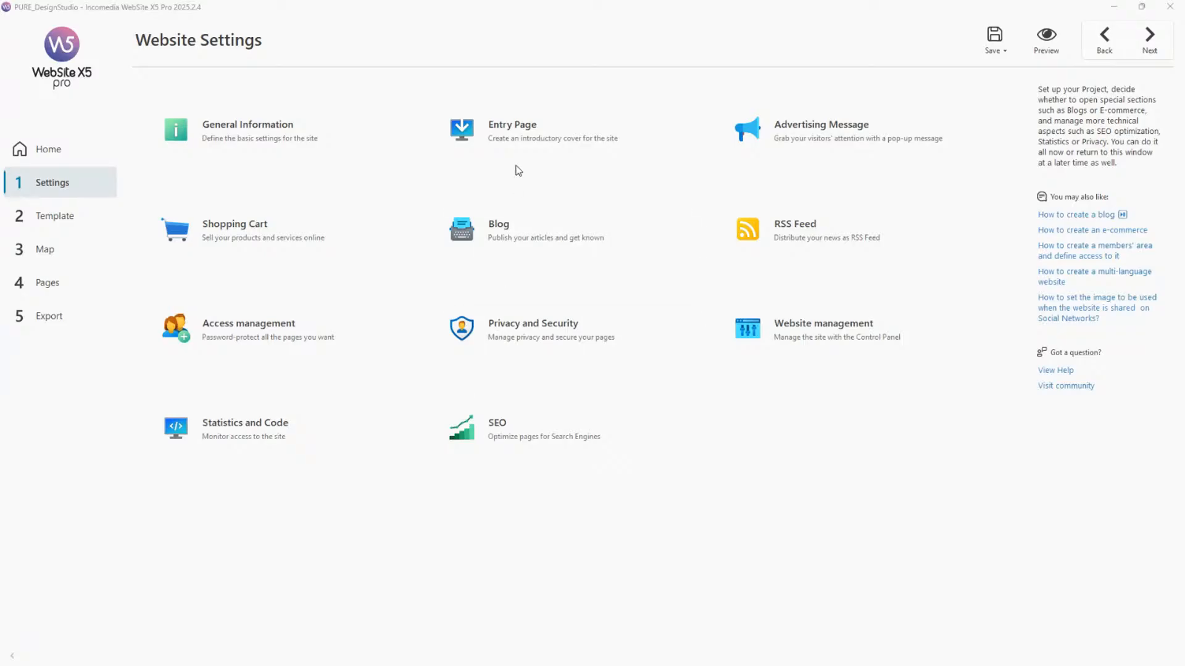
Open the Contact page for editing from the sitemap.
click(72, 287)
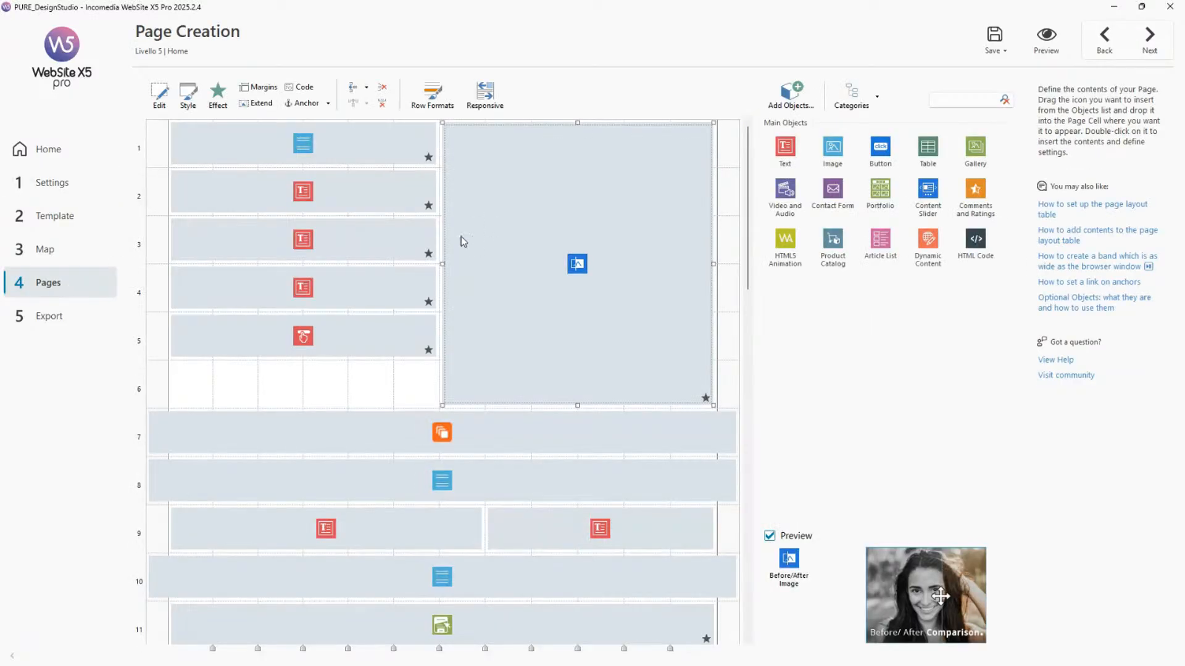
click(74, 250)
click(205, 283)
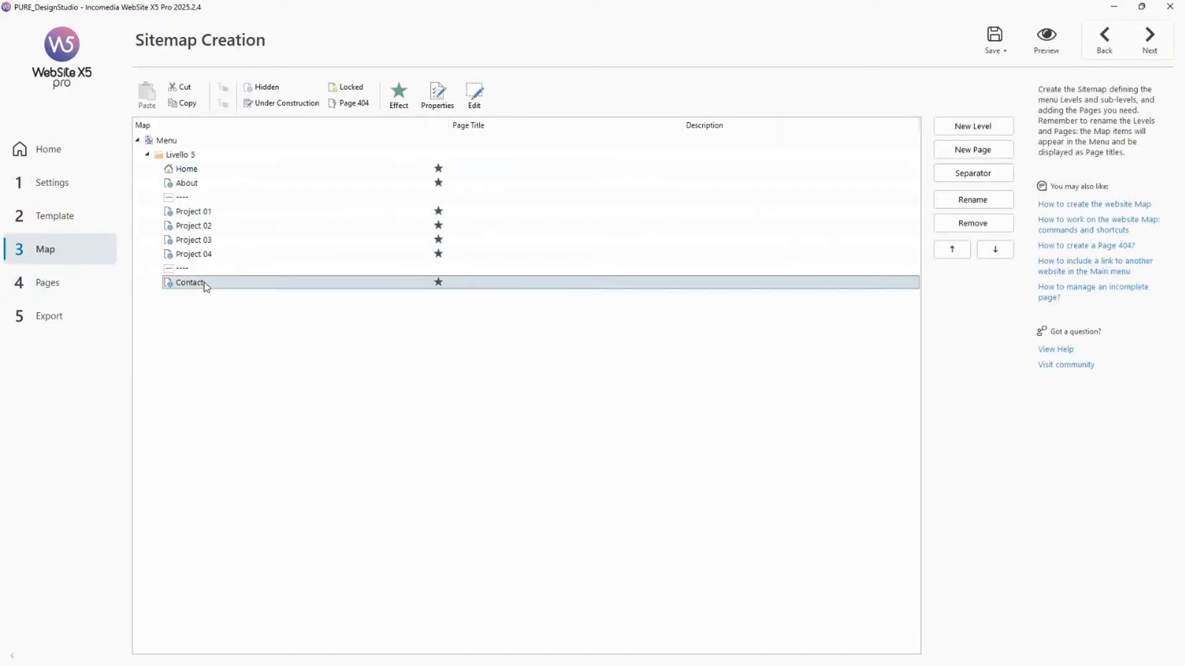
double_click(205, 284)
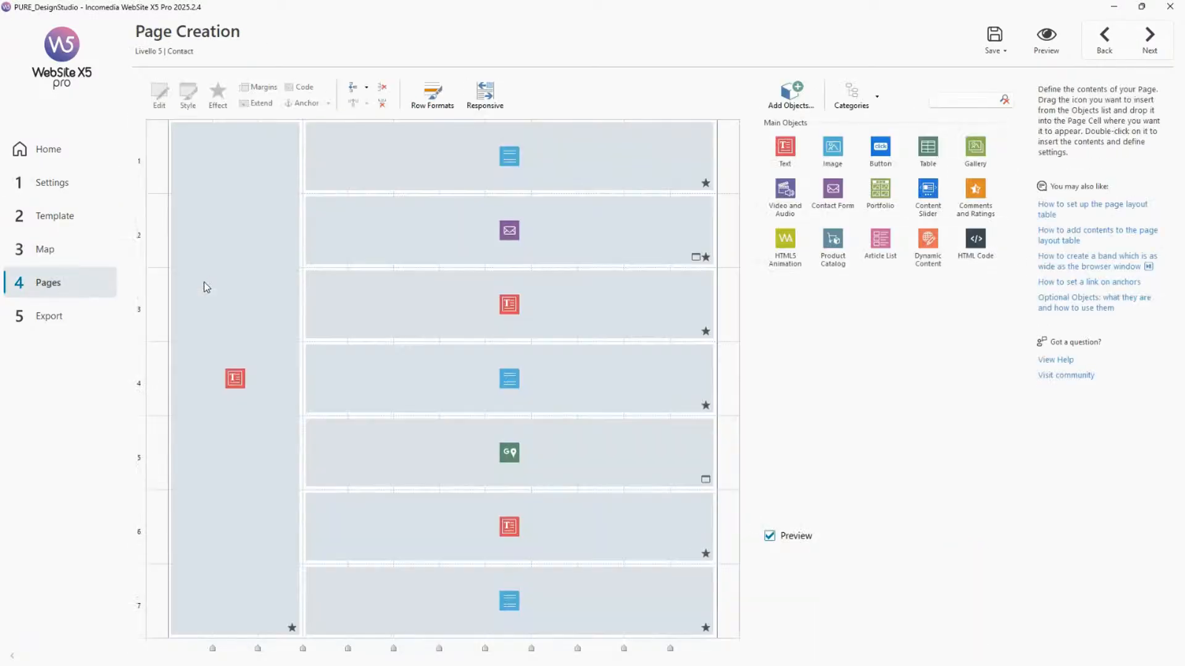
Try to add an Attachment File field to the Contact page's contact form.
double_click(525, 227)
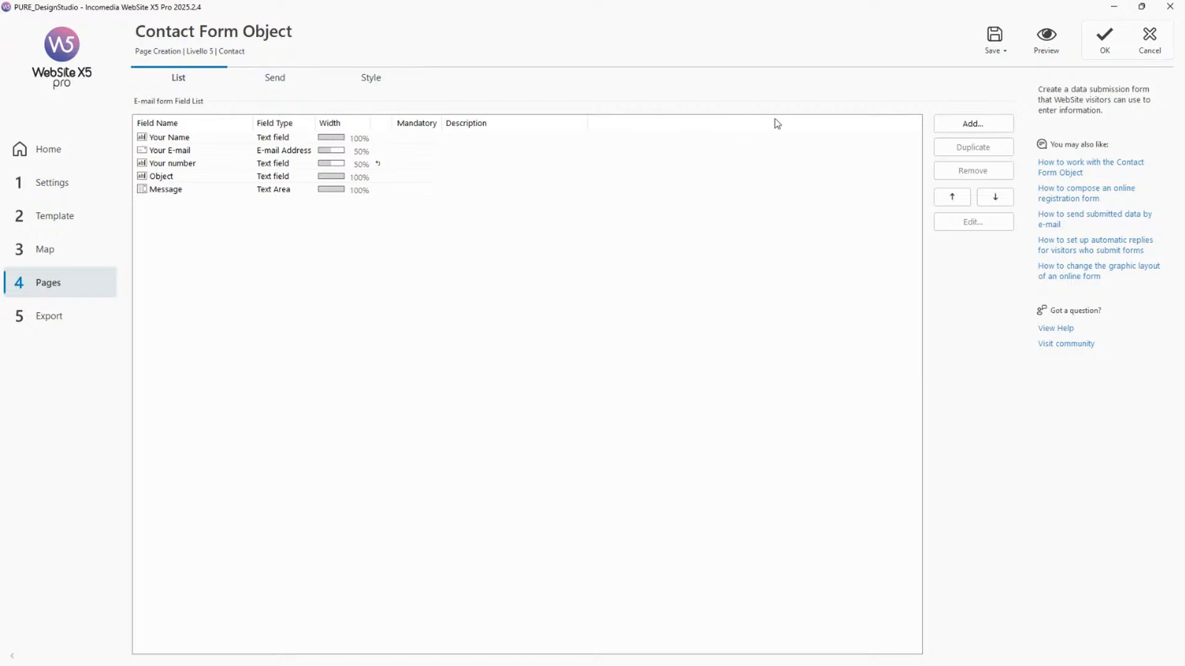
click(955, 129)
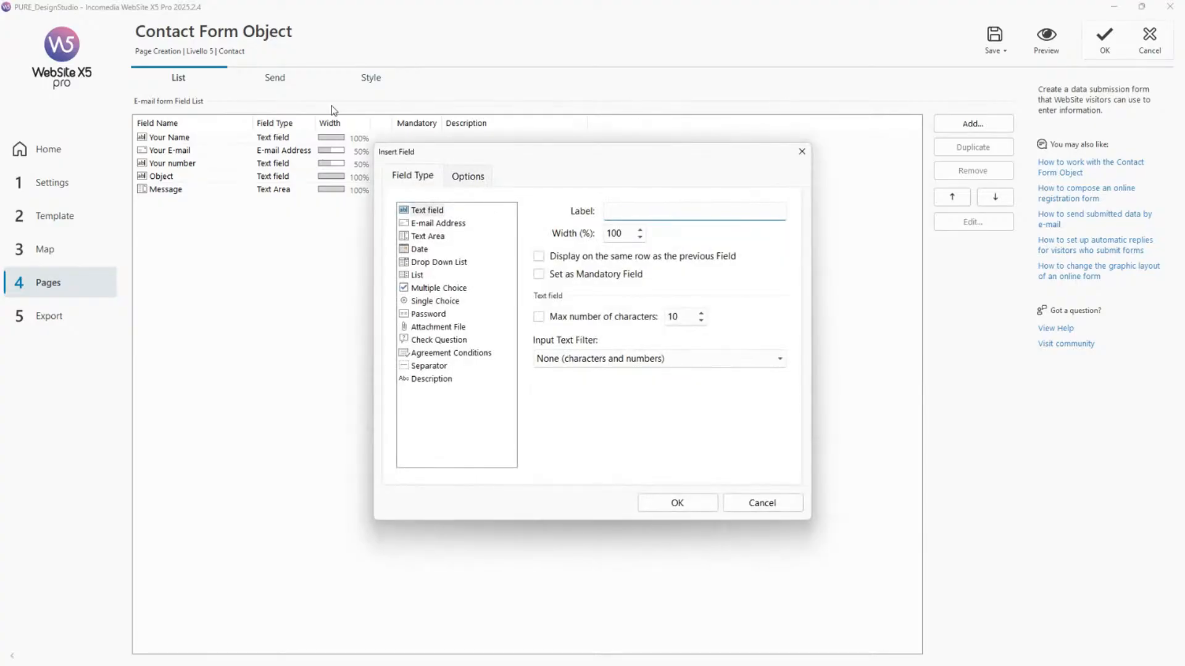
drag(498, 155, 523, 143)
click(459, 317)
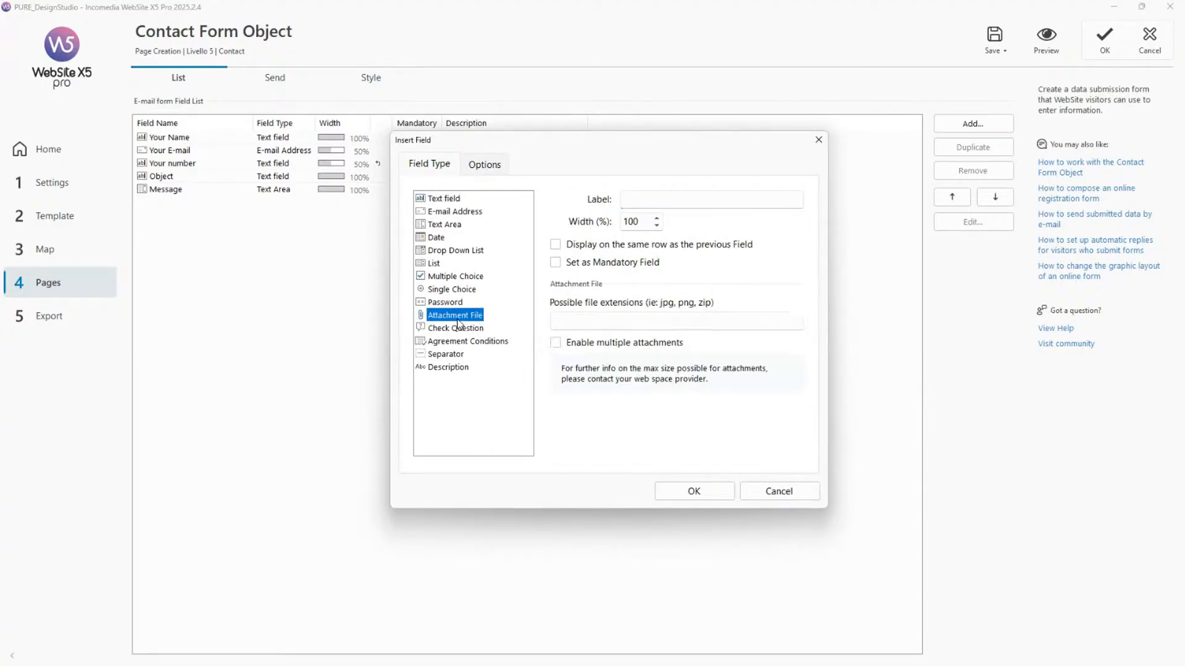
drag(651, 147, 629, 153)
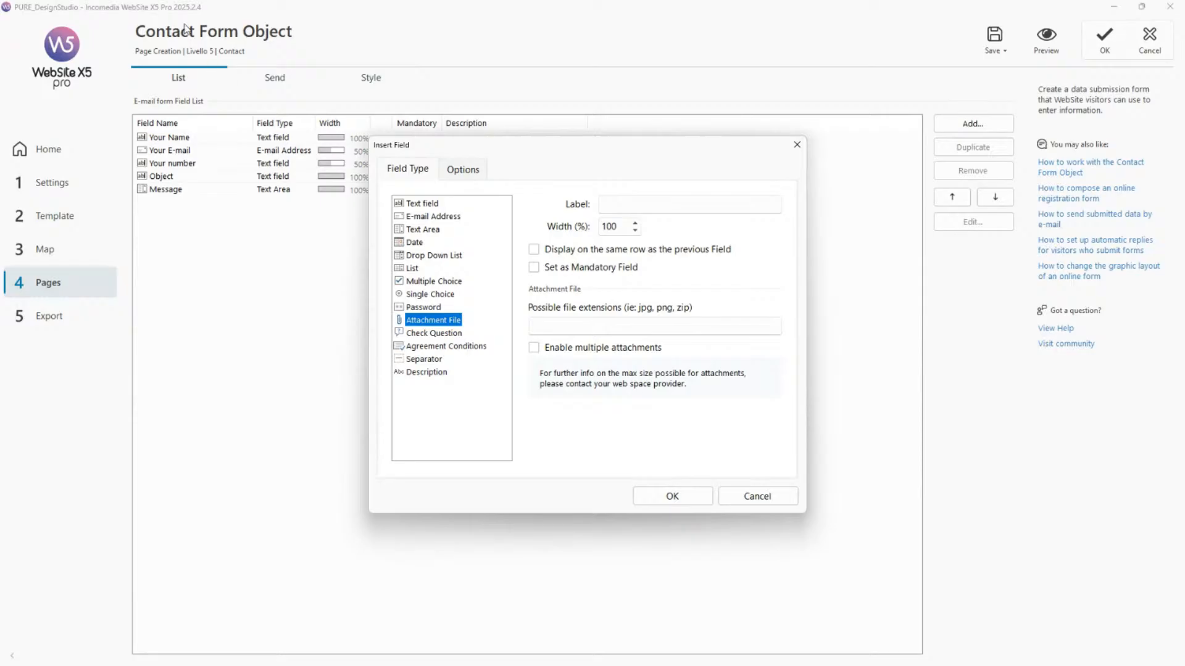
click(797, 146)
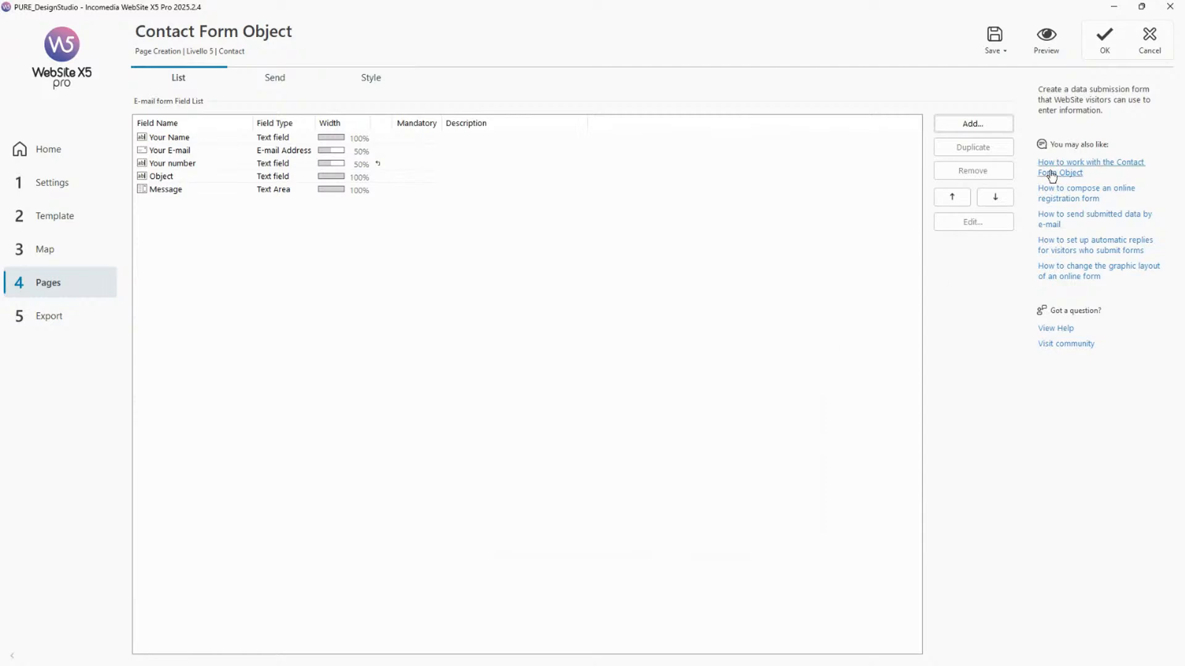
click(1148, 42)
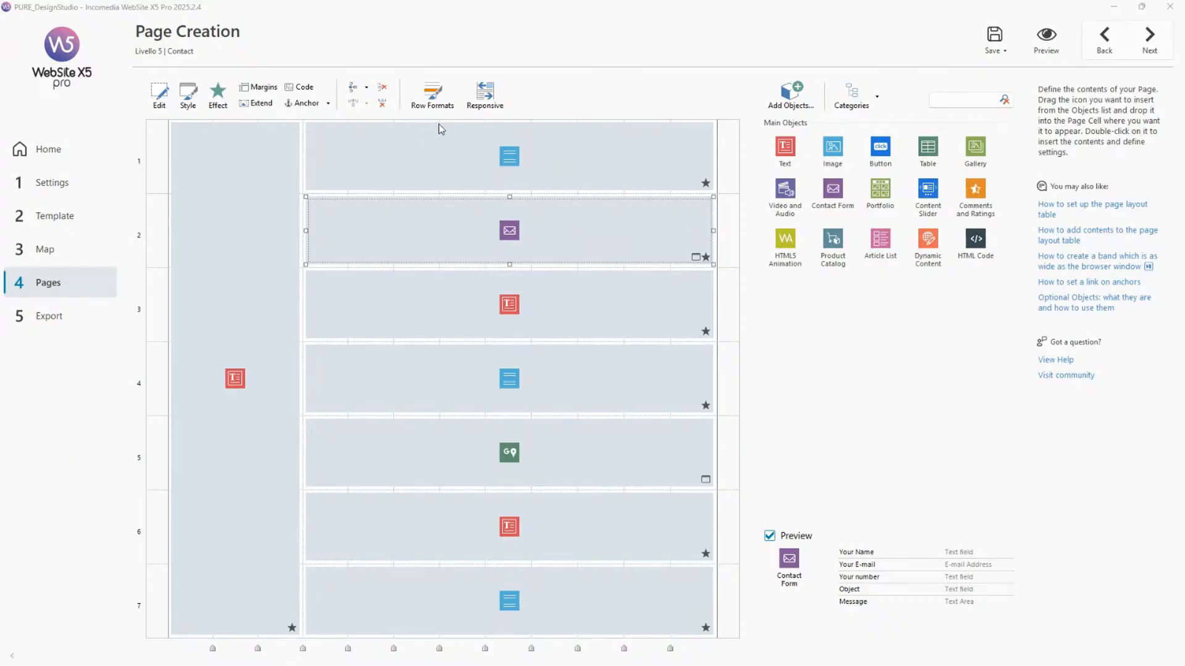
Try switching the row band background of the Contact page to an Image list.
click(432, 96)
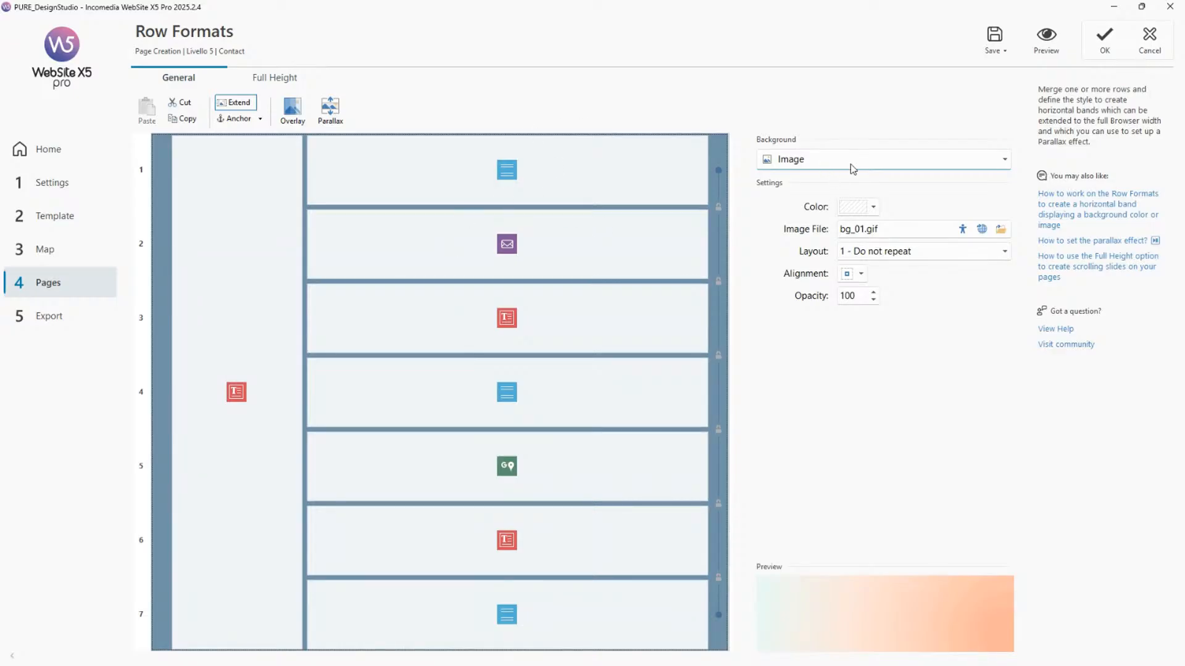
click(1146, 53)
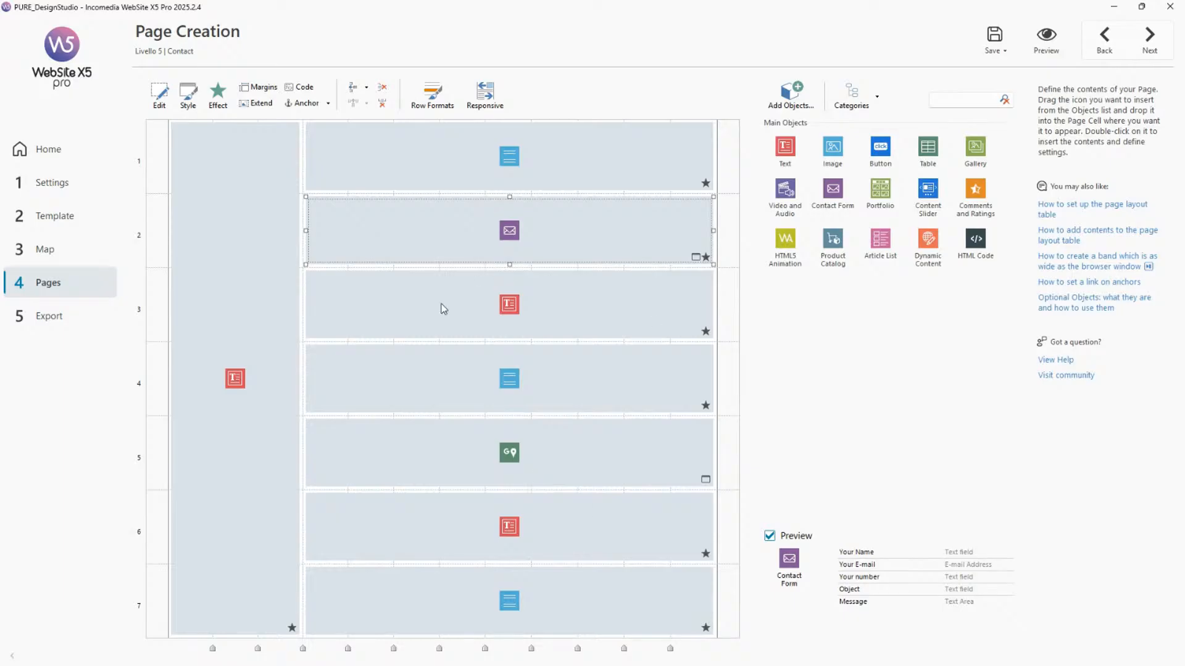
click(440, 105)
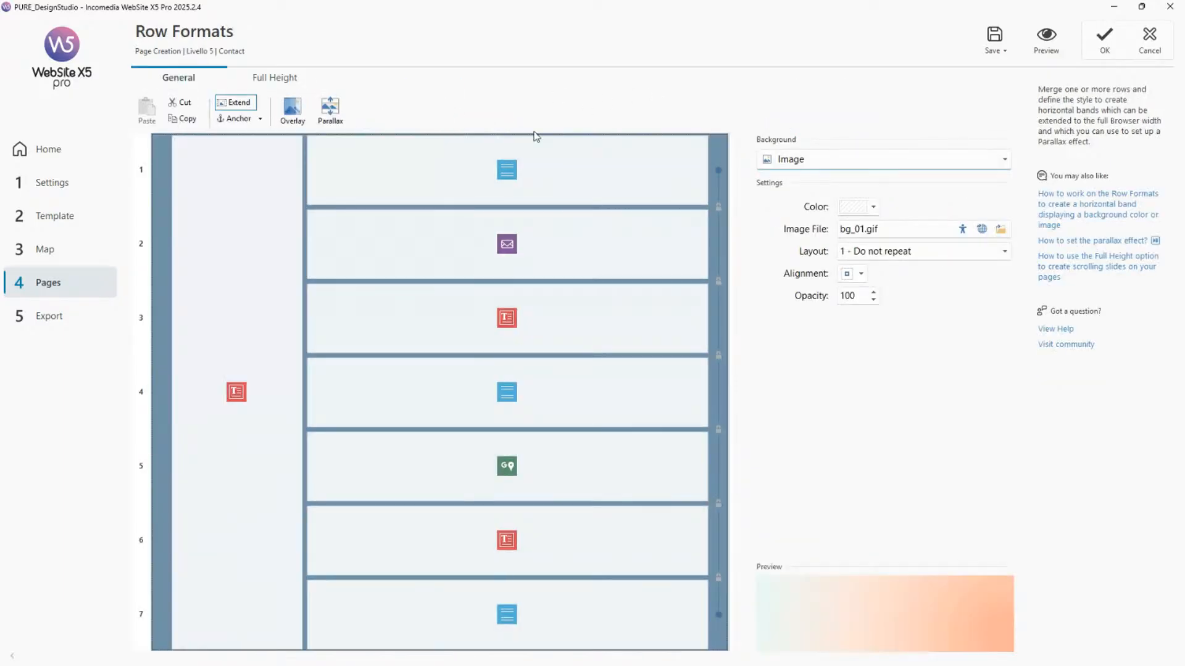
click(817, 162)
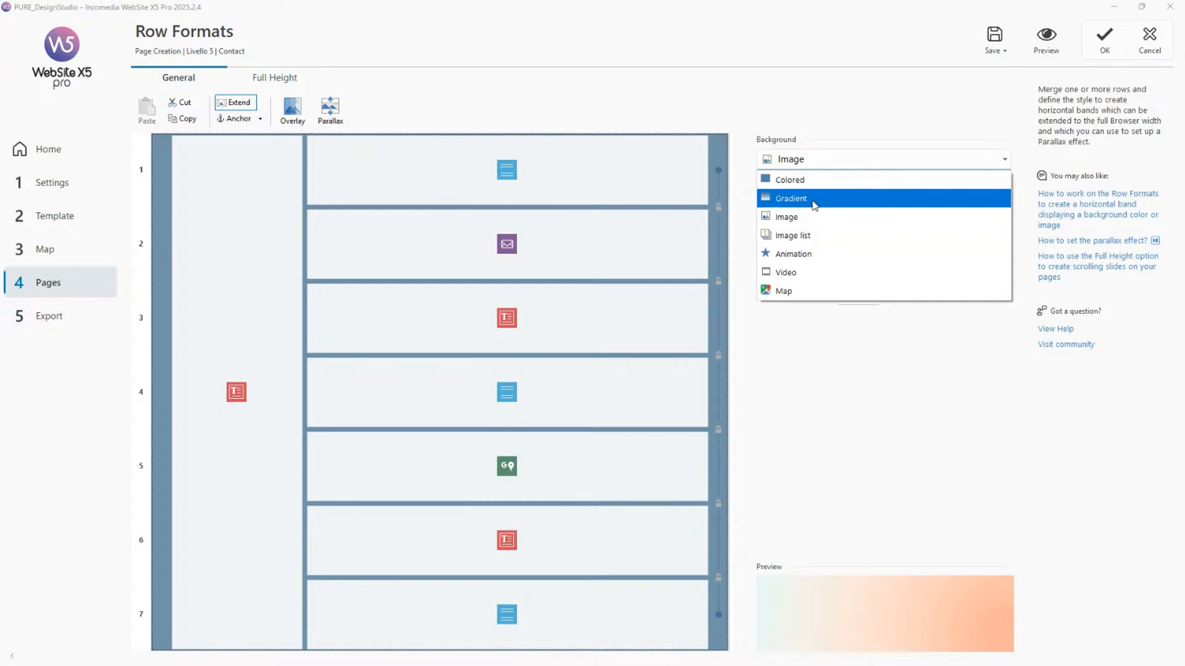
click(808, 235)
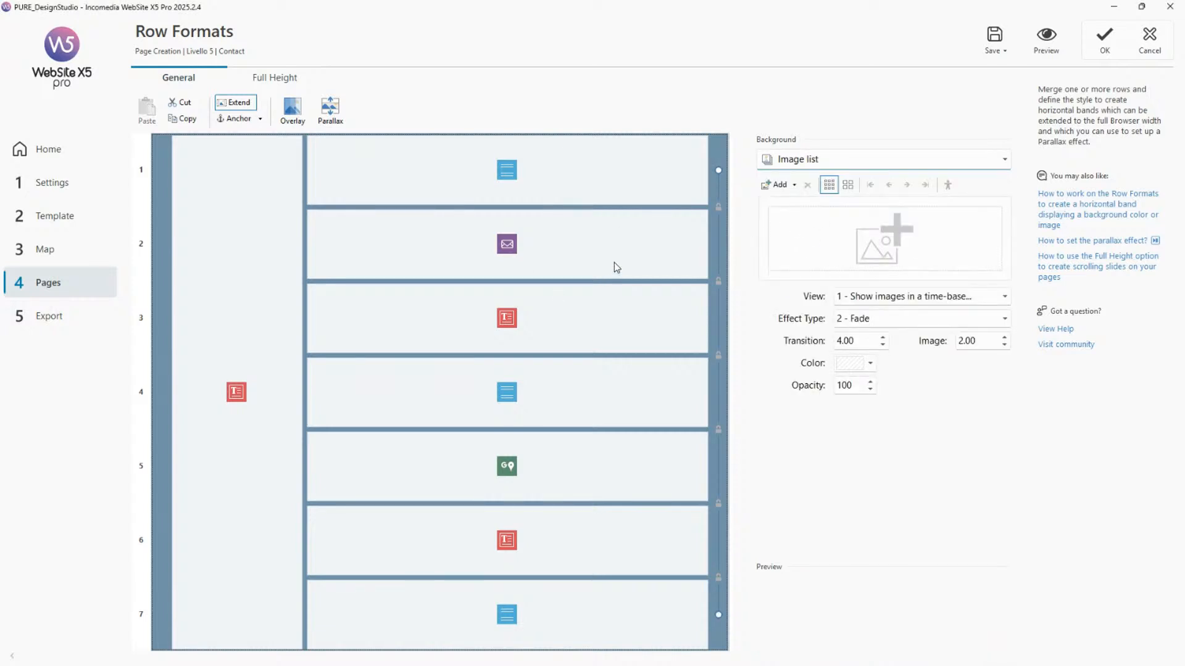
click(834, 161)
click(805, 218)
click(832, 164)
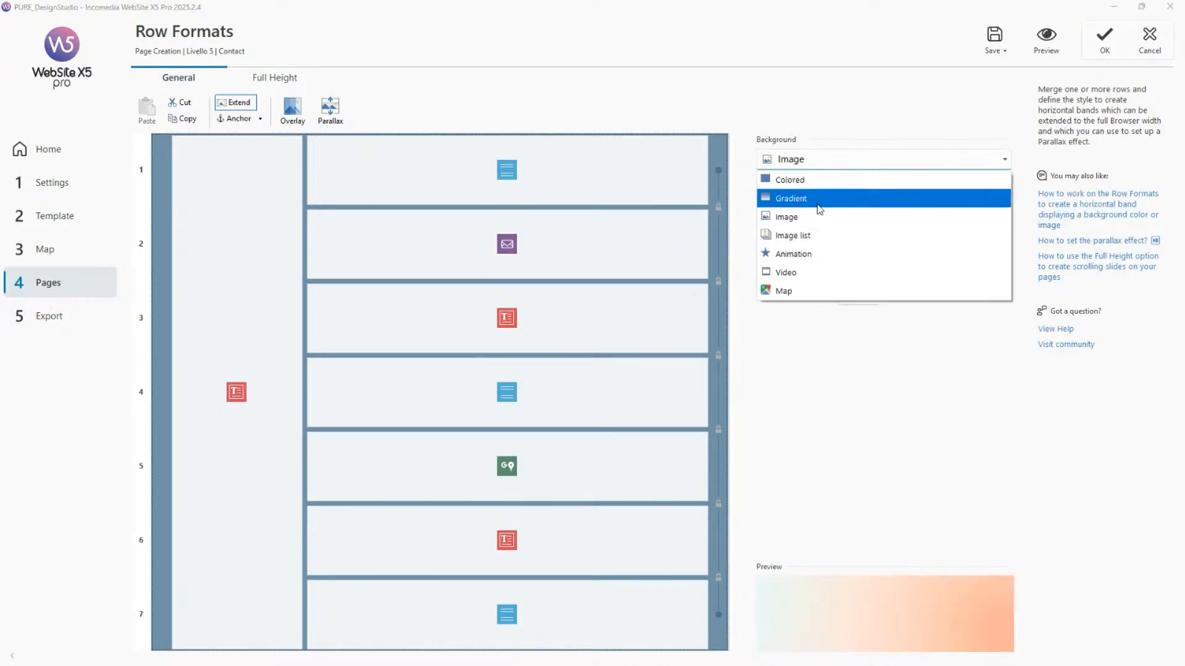
click(799, 233)
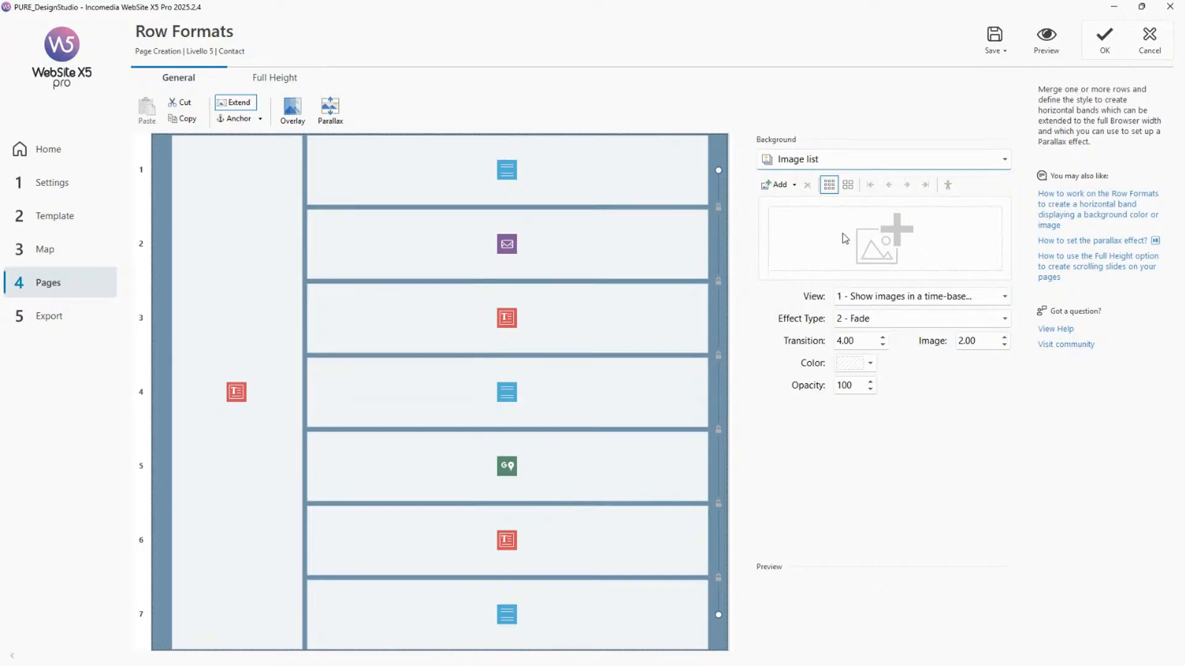
Try the 6 - Zoom effect type for the image list background, then revert the background to Image.
click(876, 321)
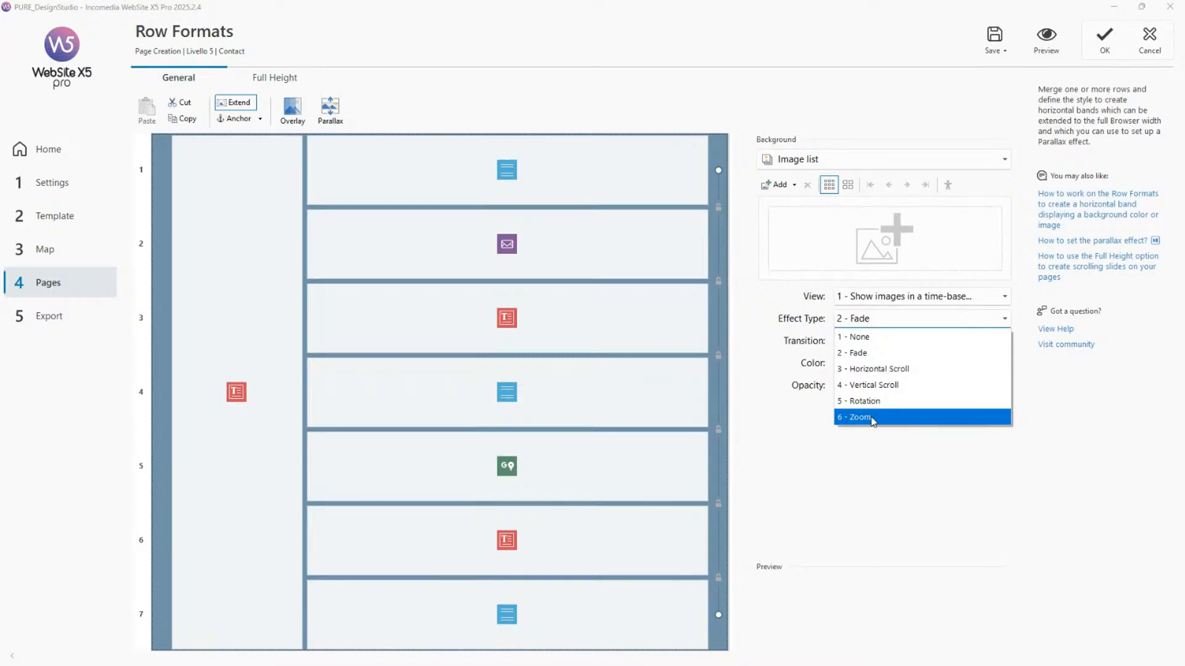
click(875, 419)
click(888, 320)
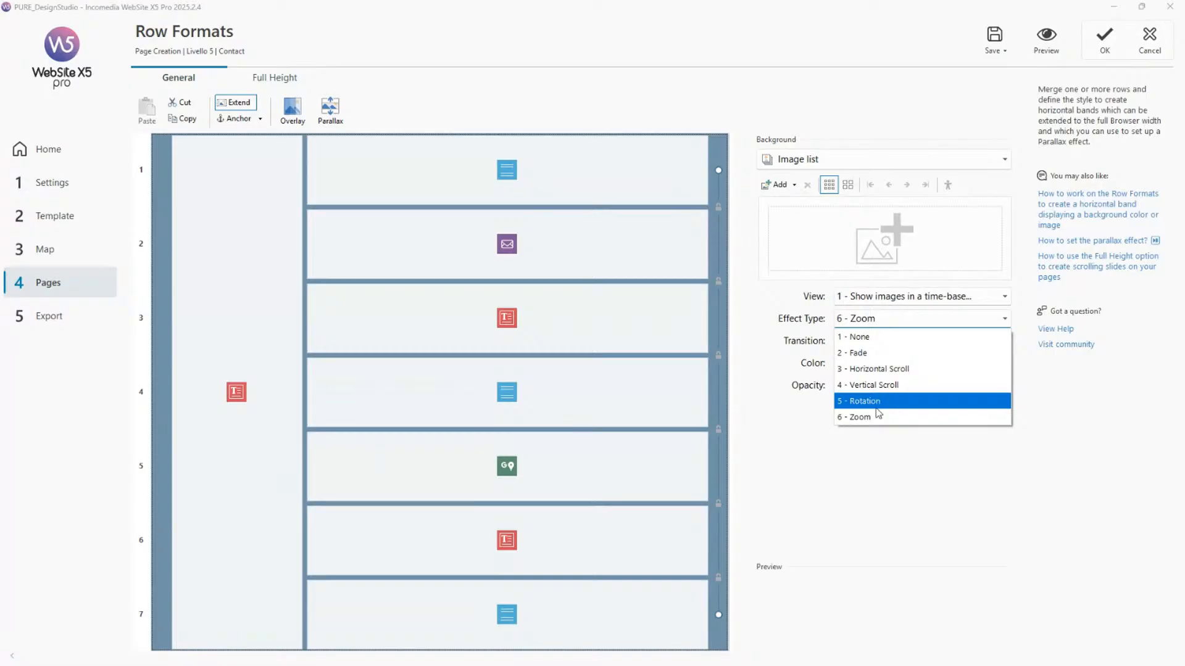
click(906, 446)
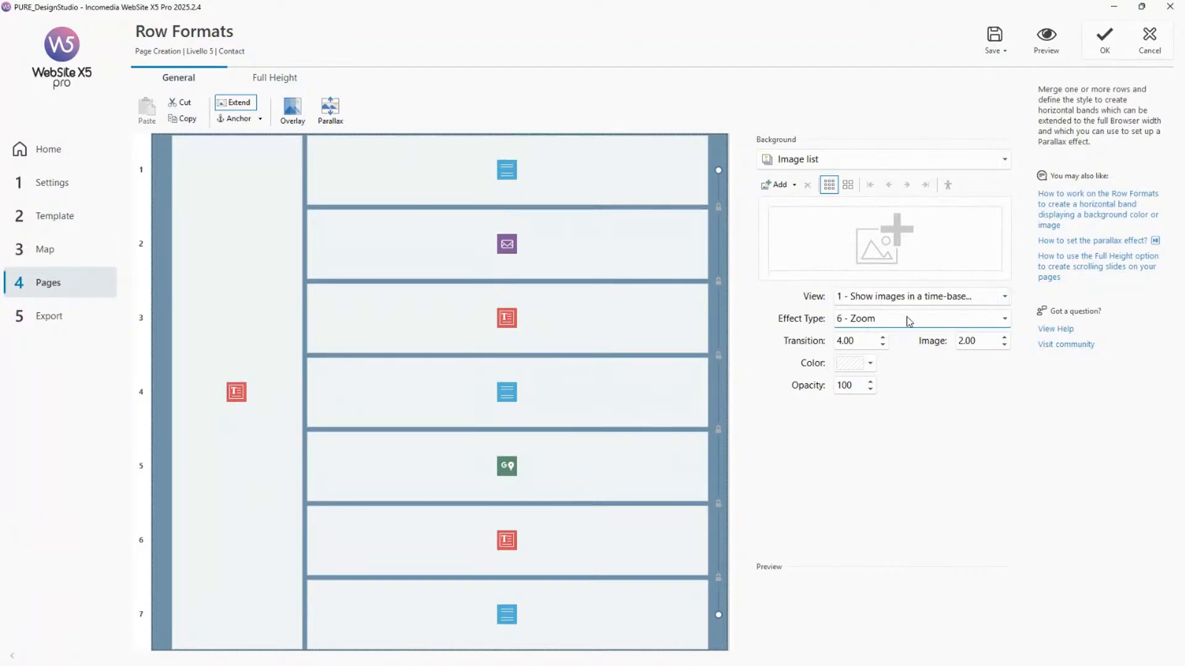
click(882, 317)
click(915, 159)
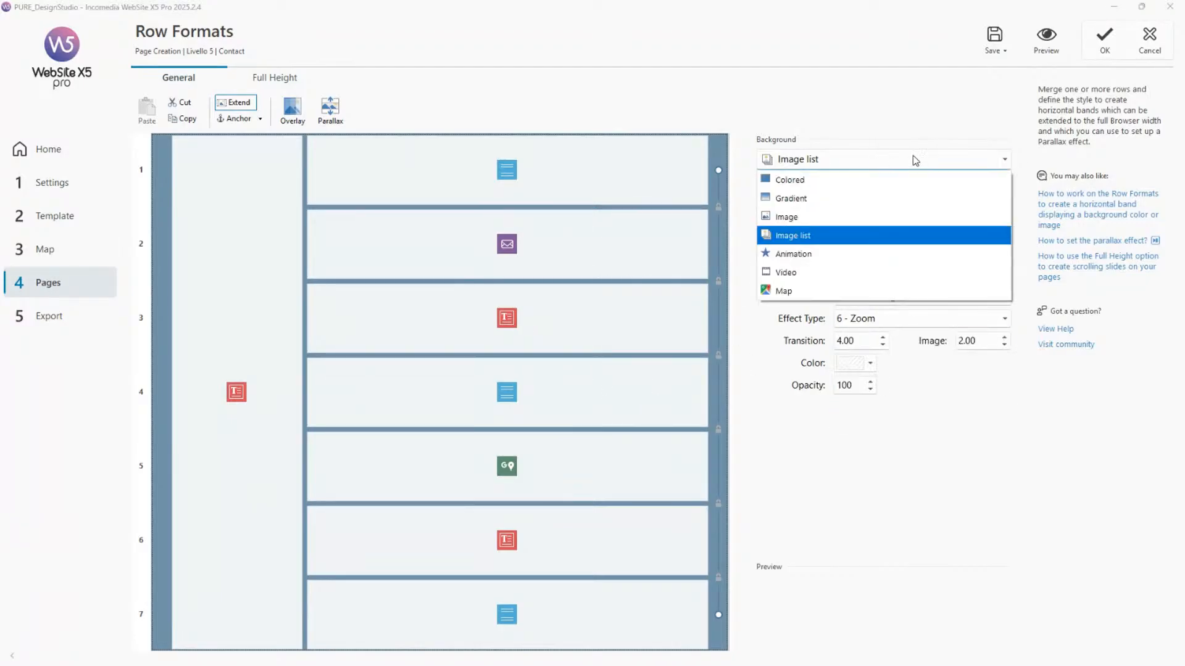
click(876, 212)
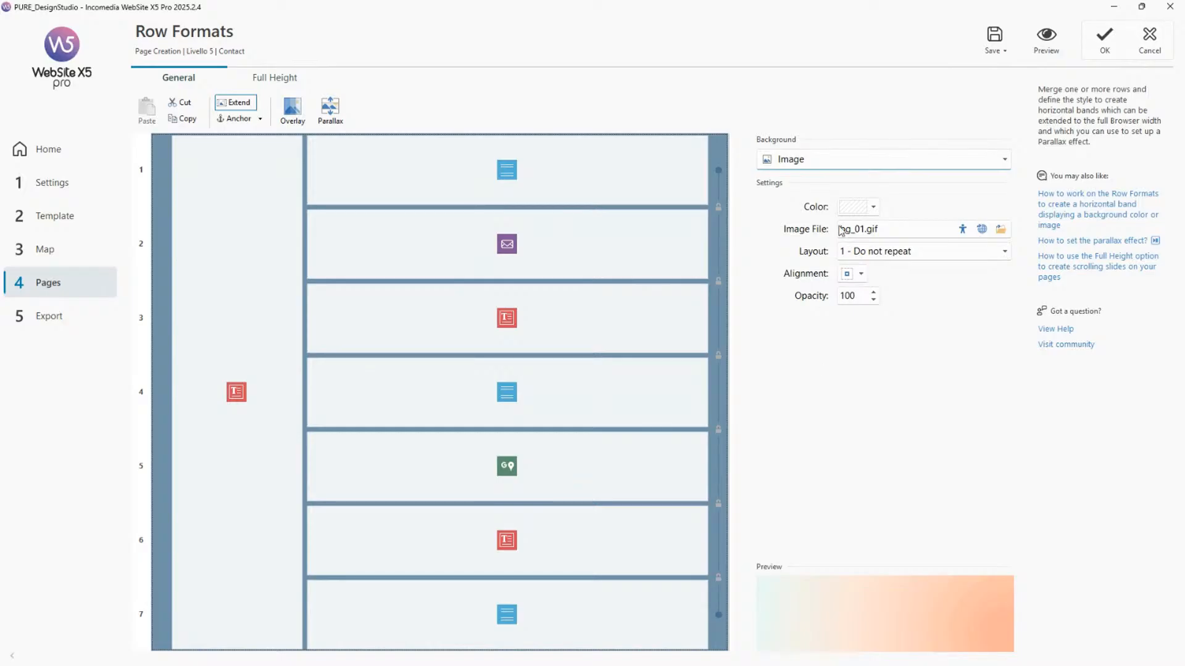
click(1148, 43)
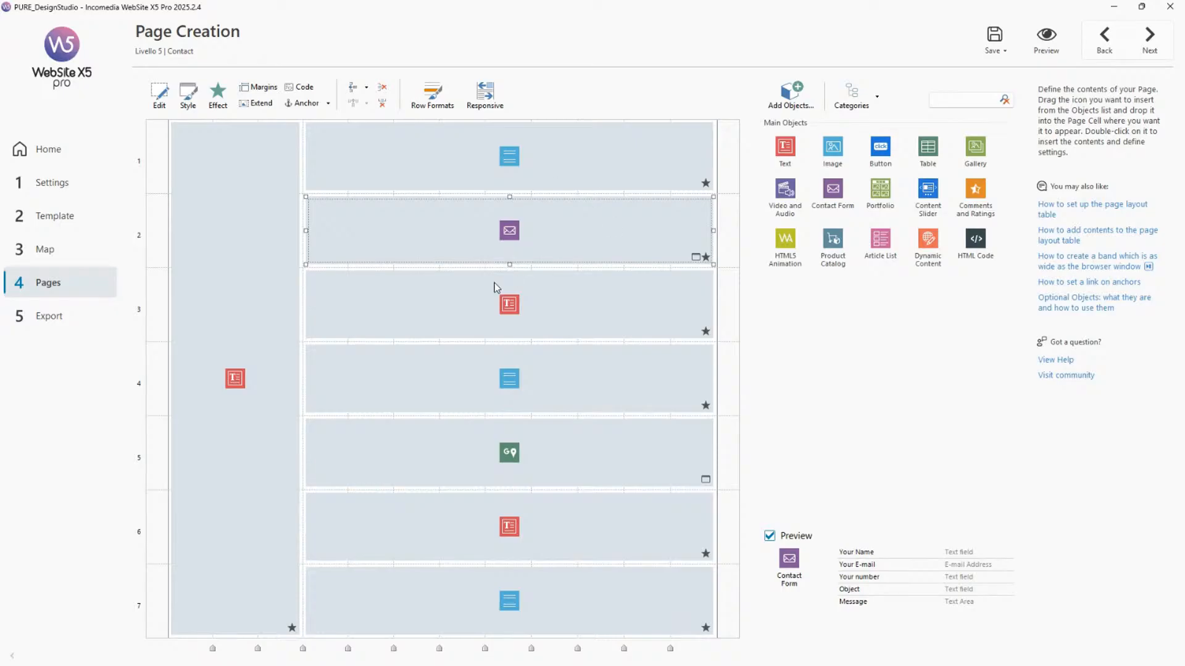
Go to the Project 04 page and place an Image object in the empty cell of row 6.
click(1103, 49)
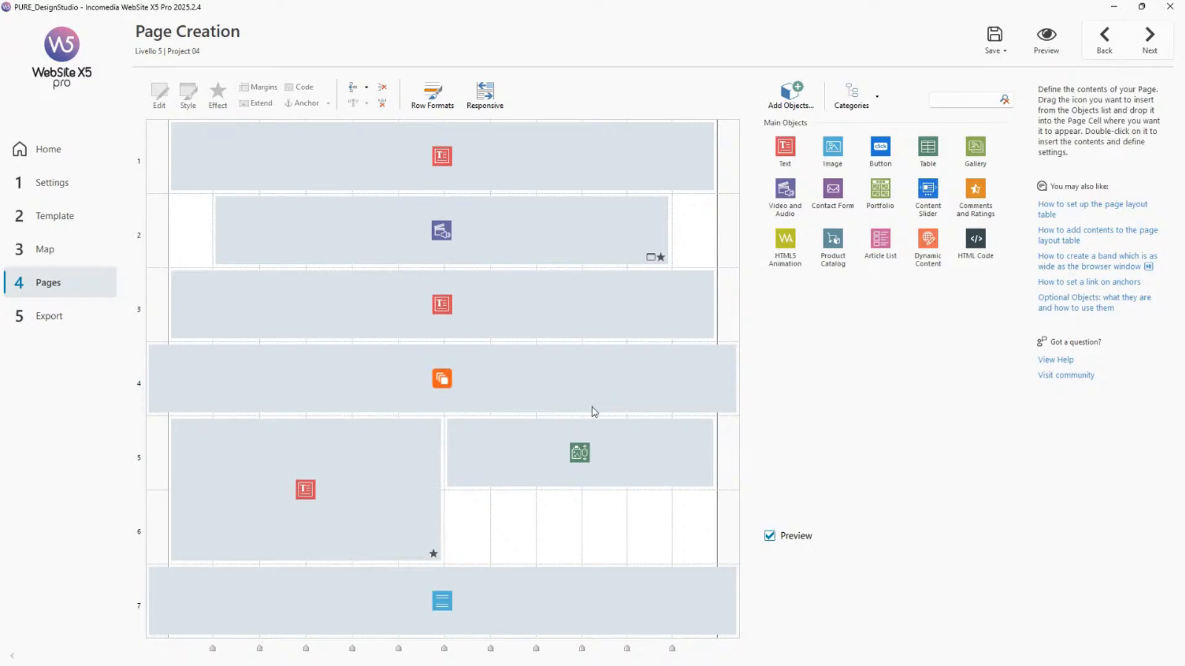
drag(832, 147, 472, 512)
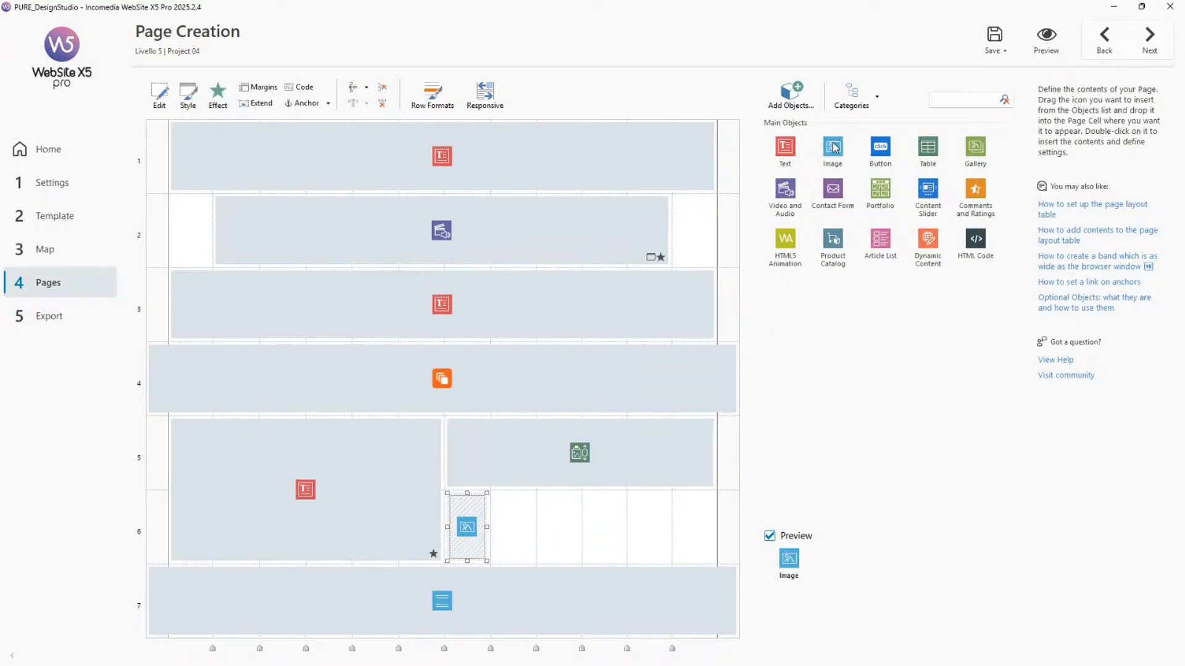
Open the new image object's settings and browse the local Webinar folder for an image file.
double_click(474, 532)
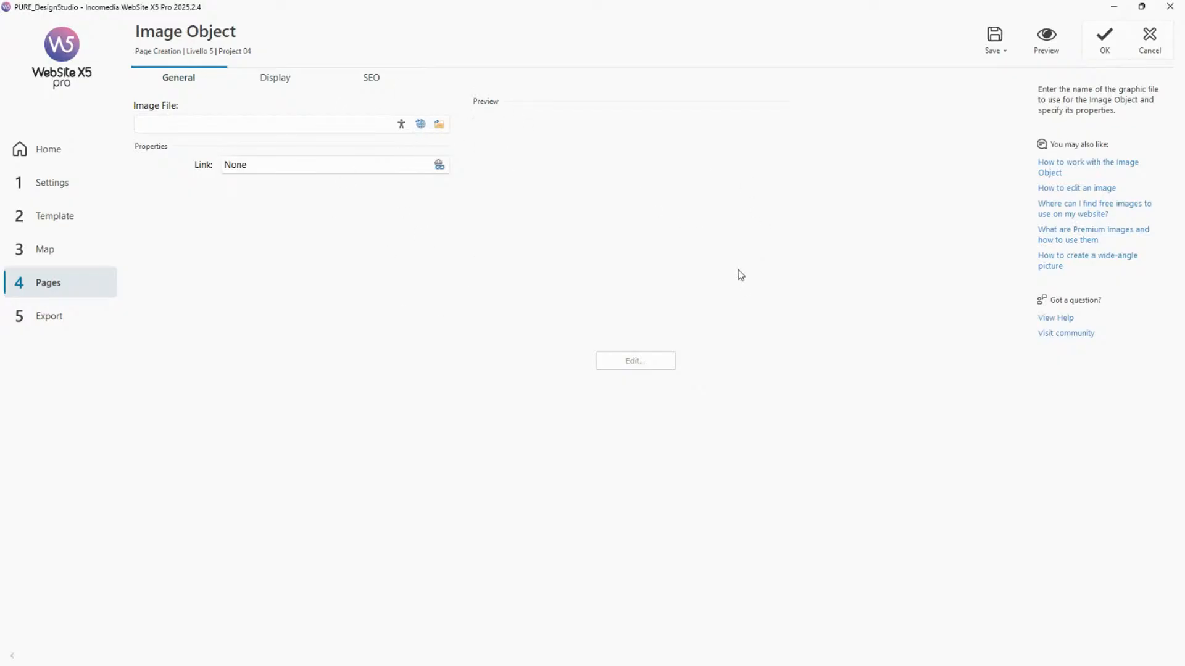
click(440, 126)
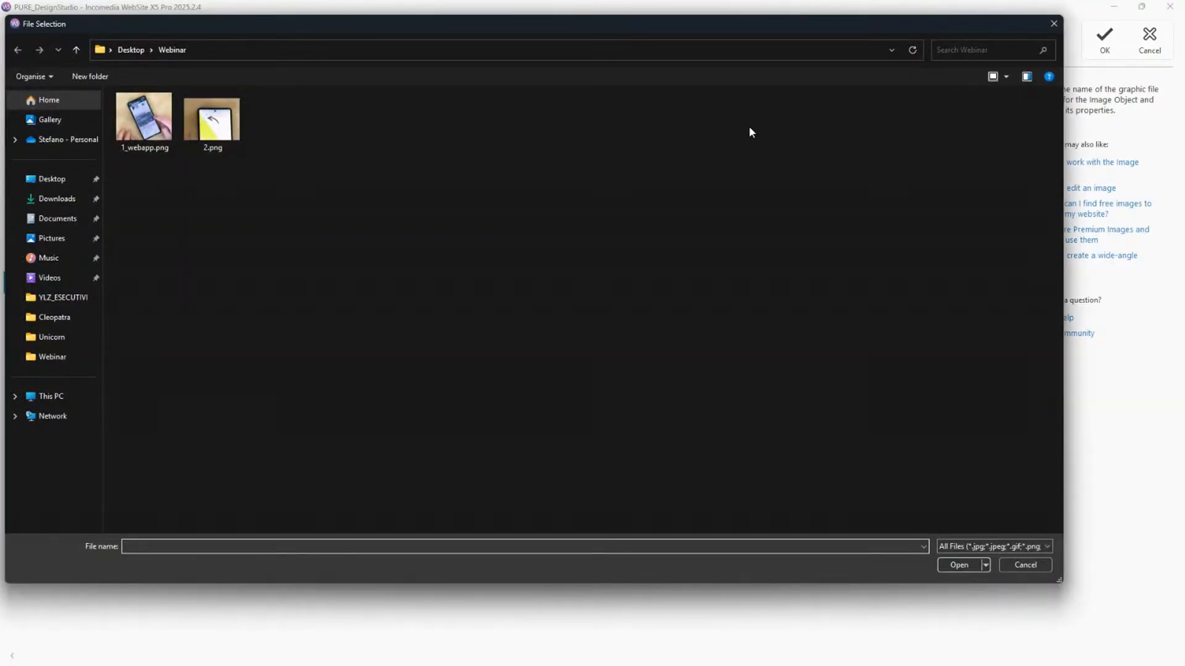
click(1051, 29)
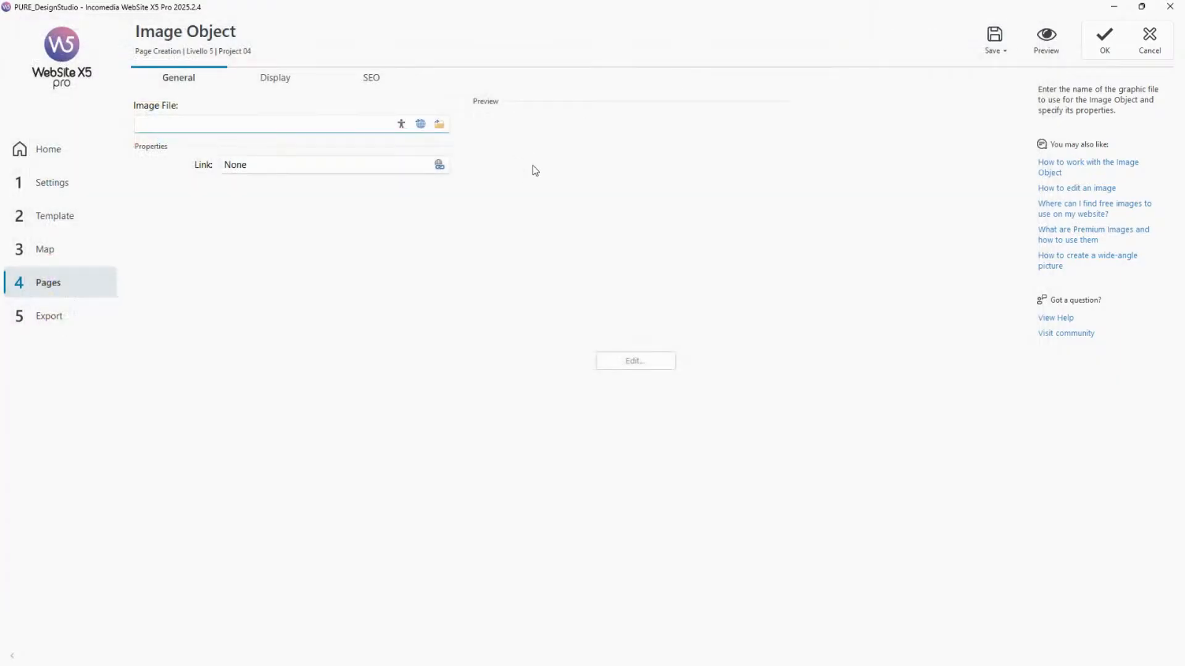
Browse the built-in online image library's results for people.
click(420, 124)
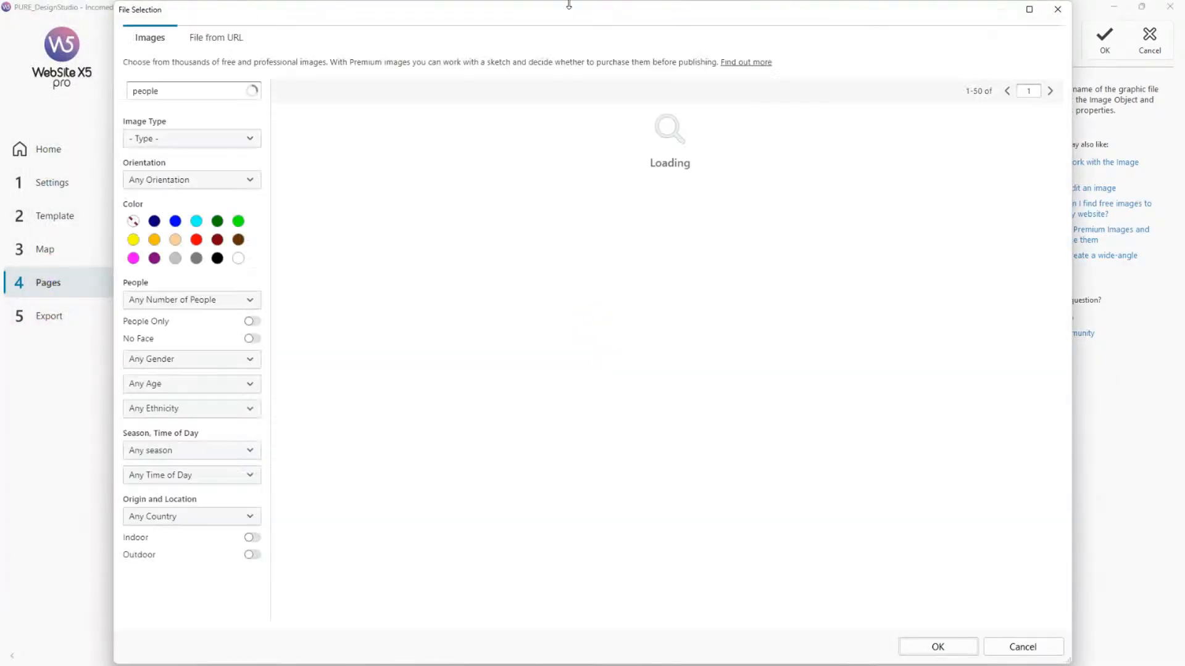
drag(572, 53, 591, 36)
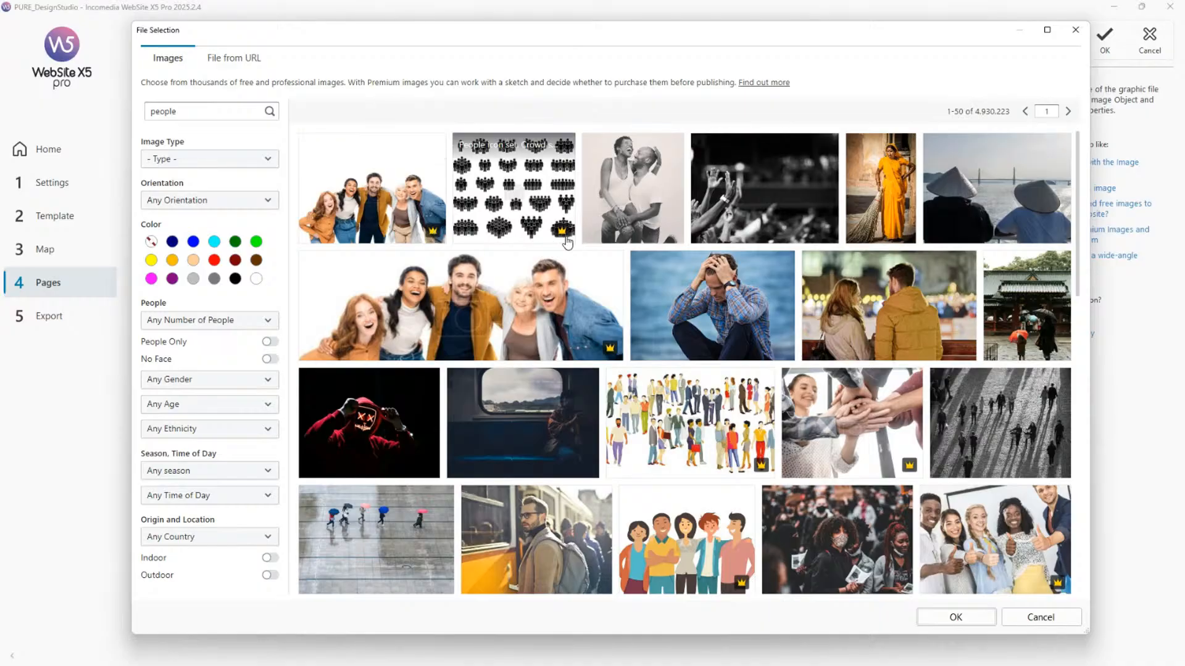
mouse_move(561, 237)
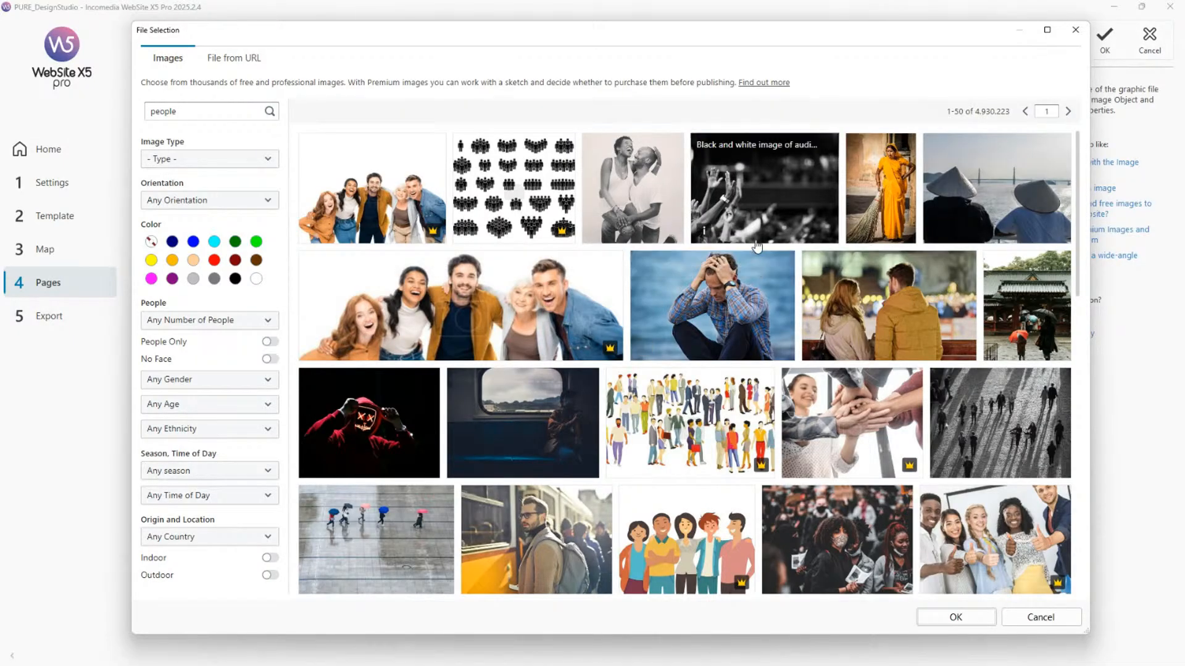
scroll(737, 228, down, 5)
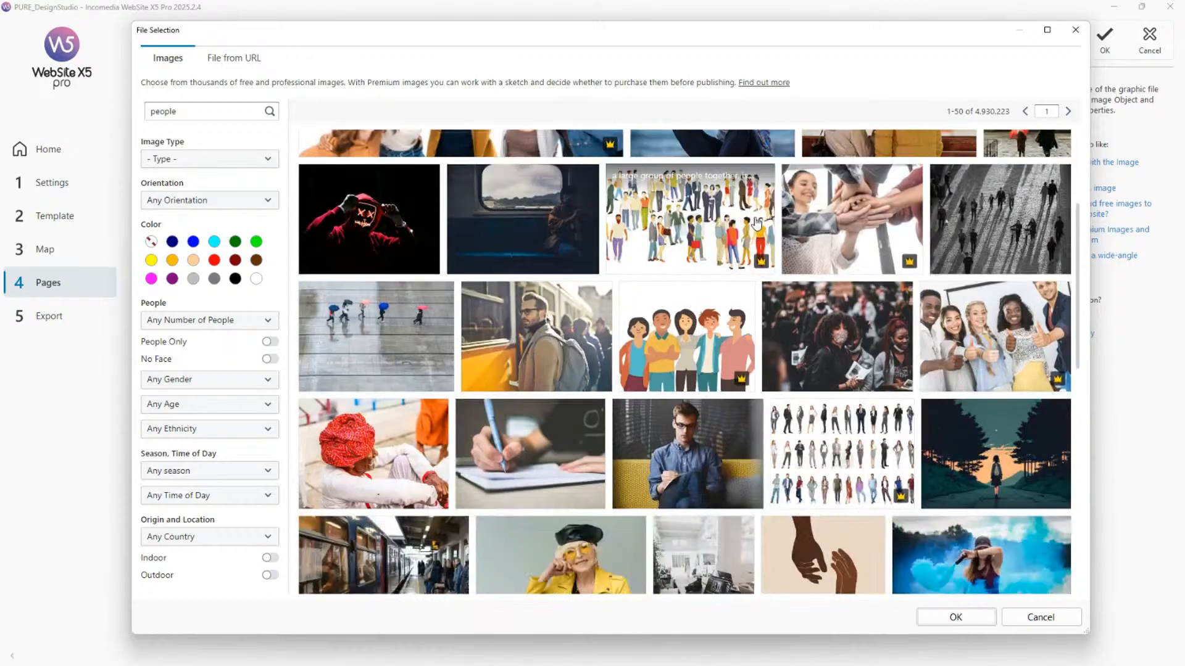
scroll(740, 229, down, 5)
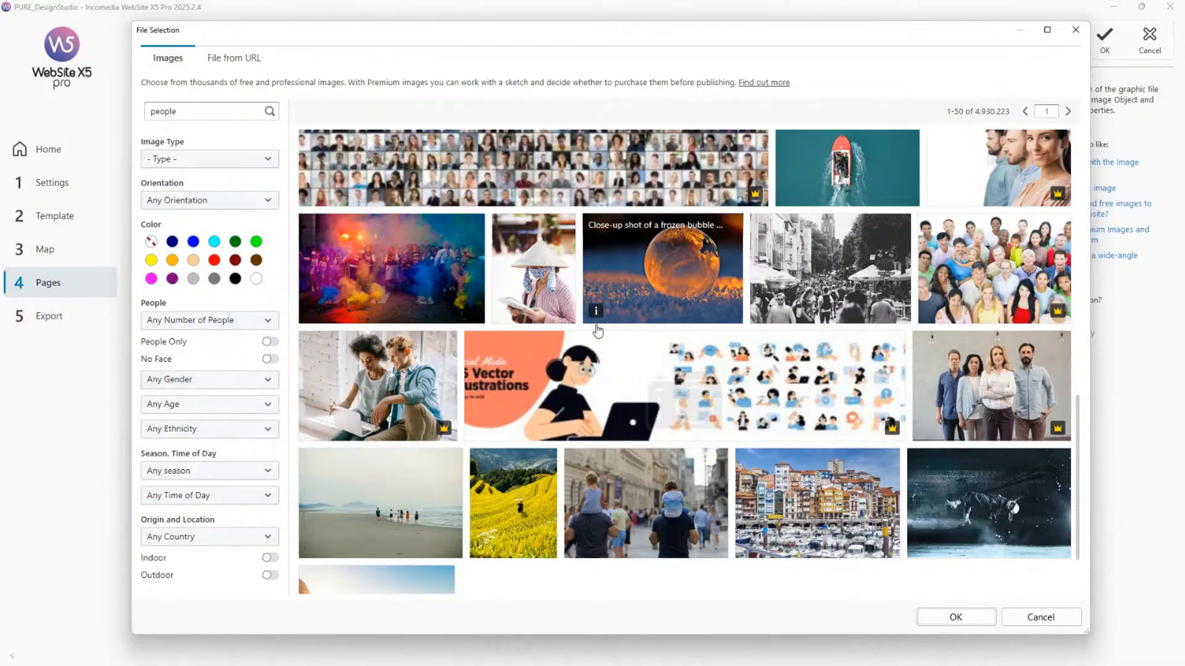
scroll(655, 339, down, 2)
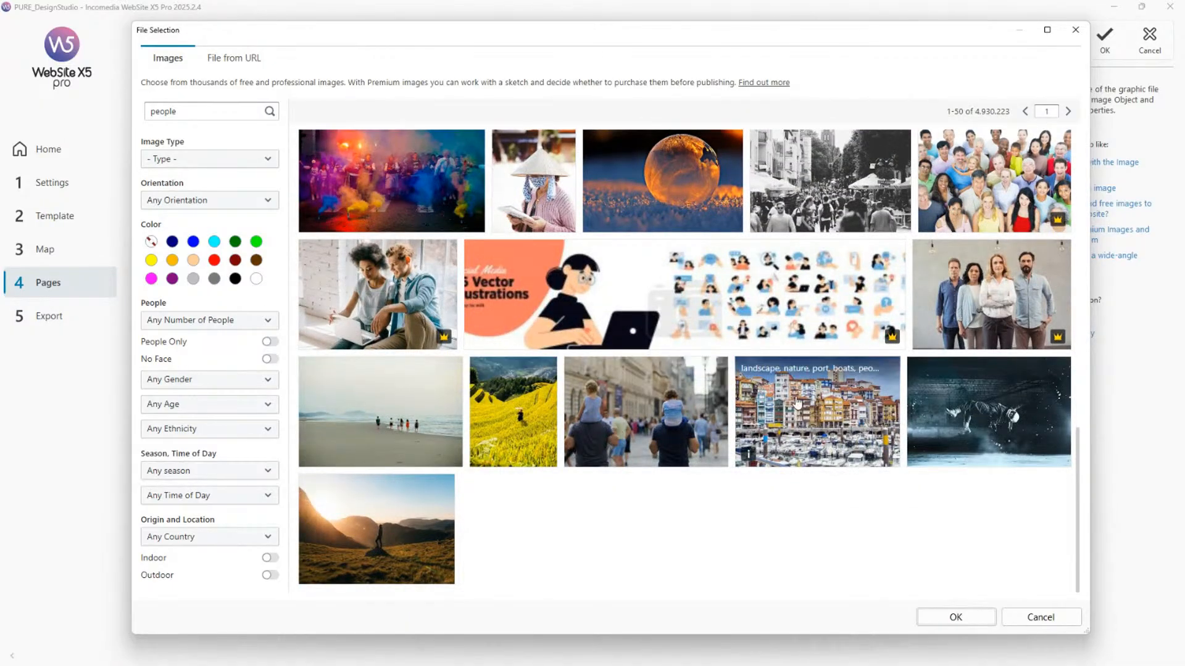
scroll(700, 313, up, 5)
scroll(700, 313, up, 4)
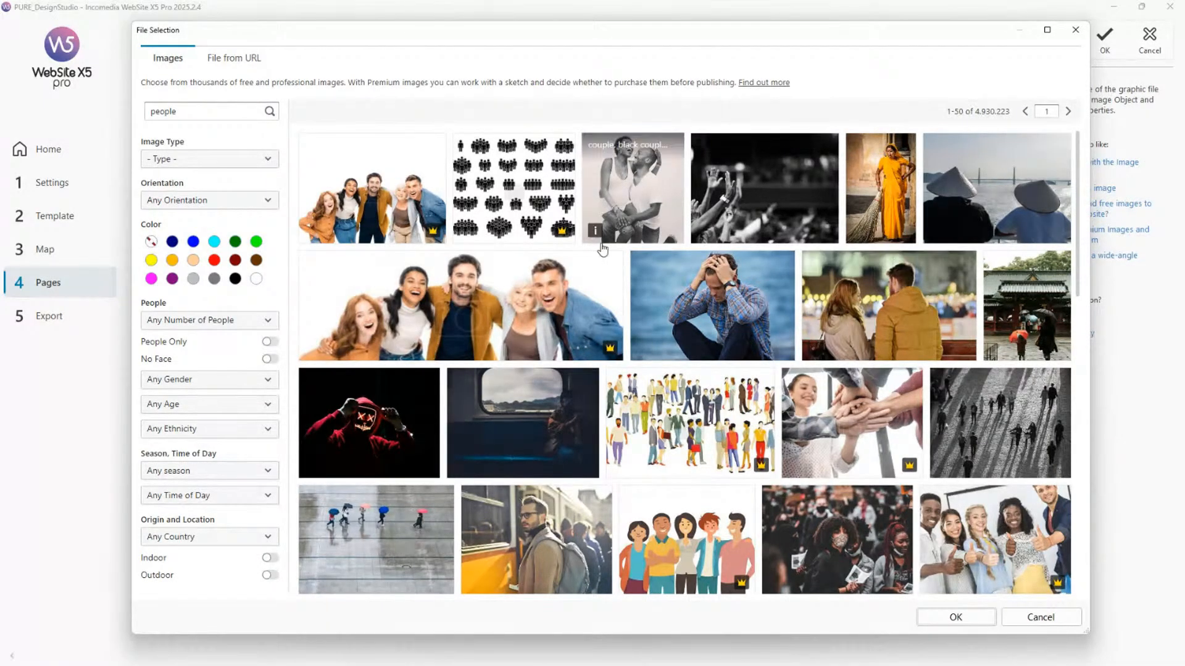
click(1076, 31)
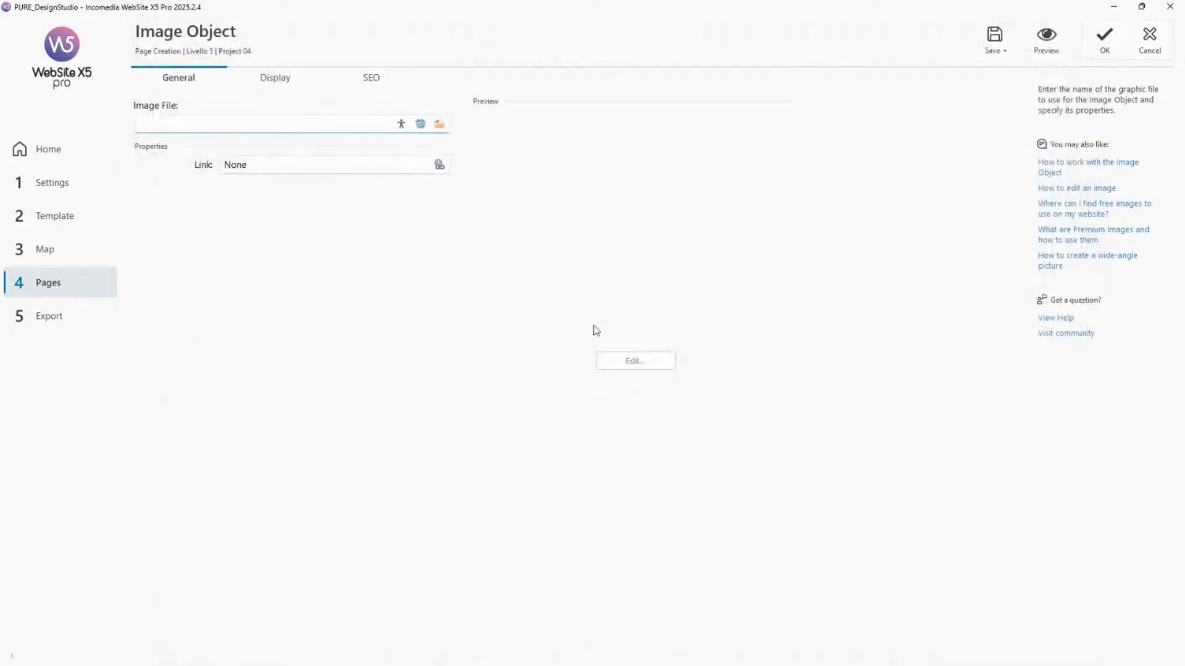
click(1145, 44)
Remove the image object from the row 6 cell of the Project 04 page.
right_click(467, 540)
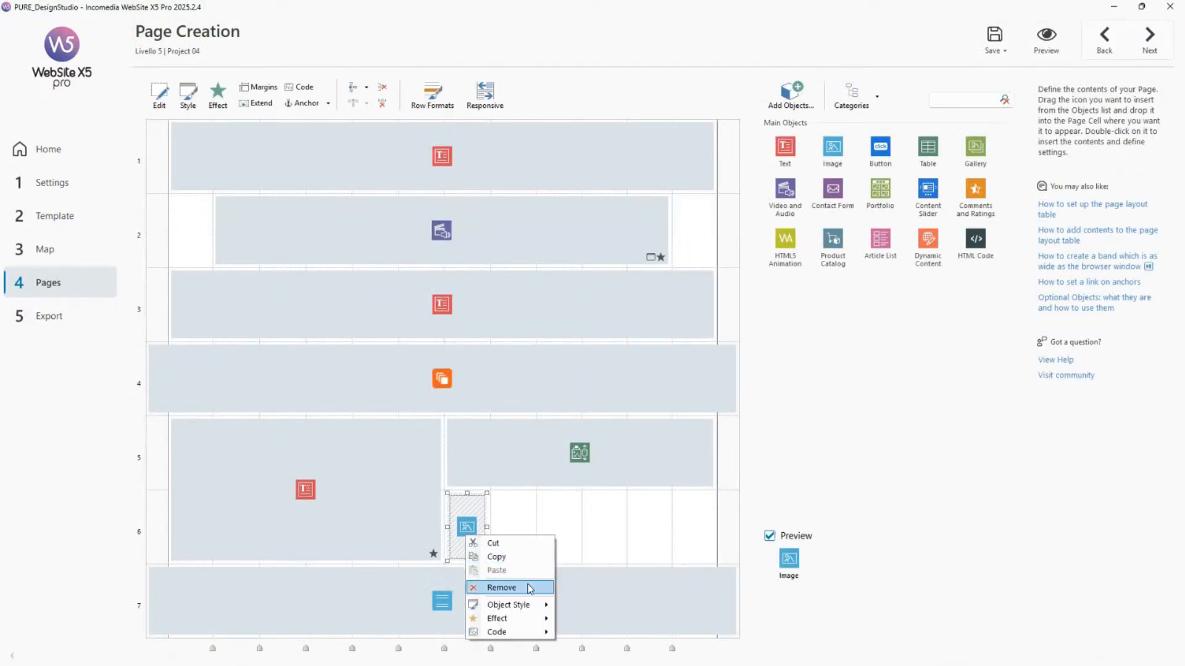
click(521, 586)
click(624, 369)
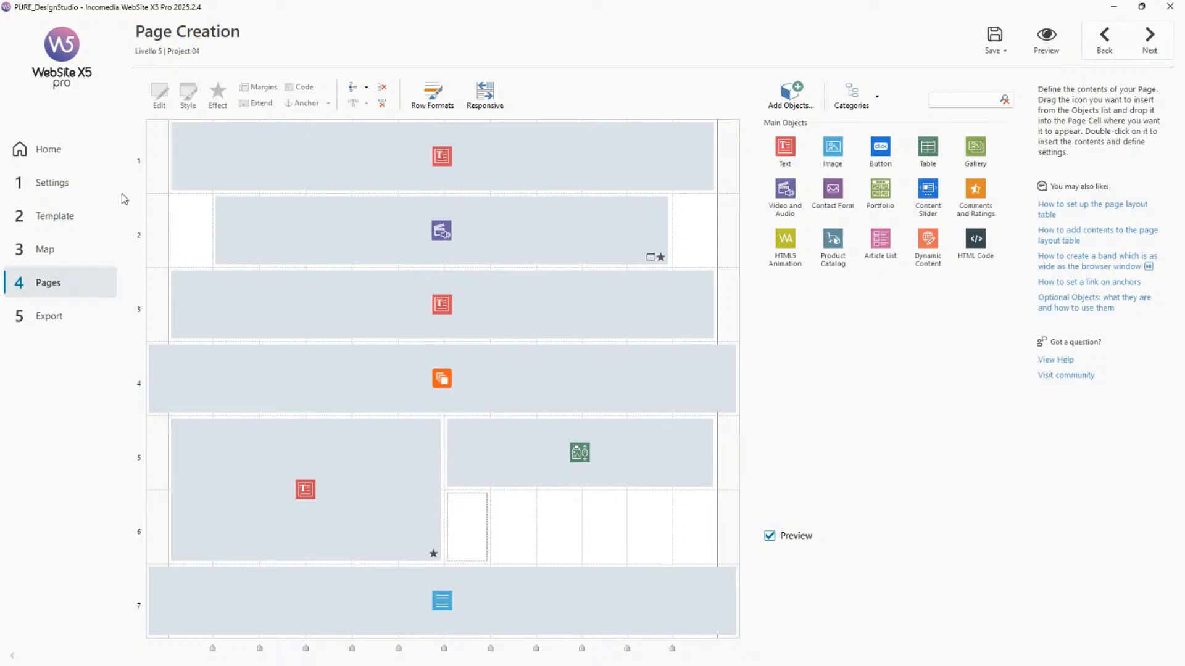
Open the website's General Information settings and try the Force direction from left to right - LTR writing direction.
click(81, 194)
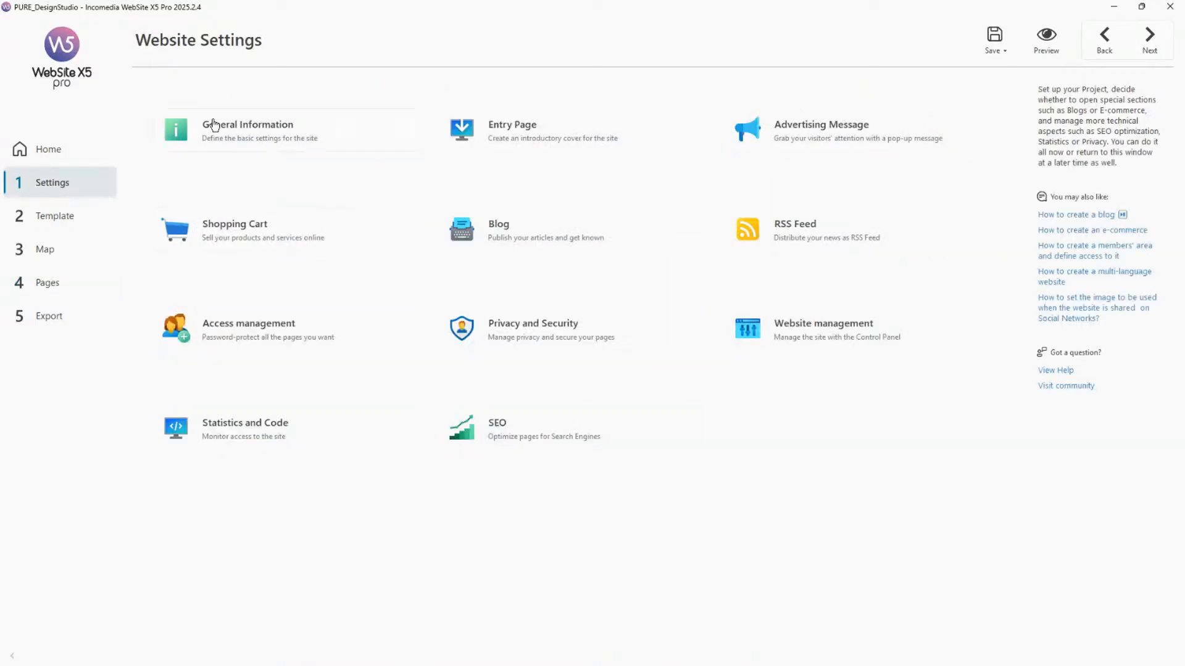
click(285, 141)
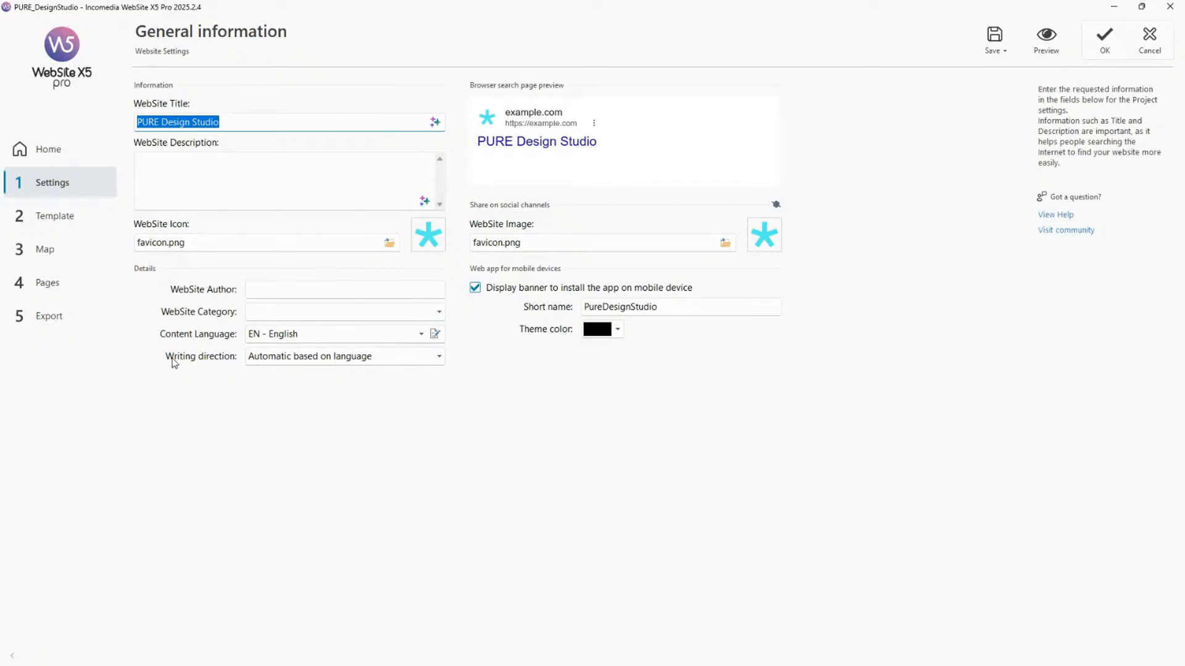
click(438, 359)
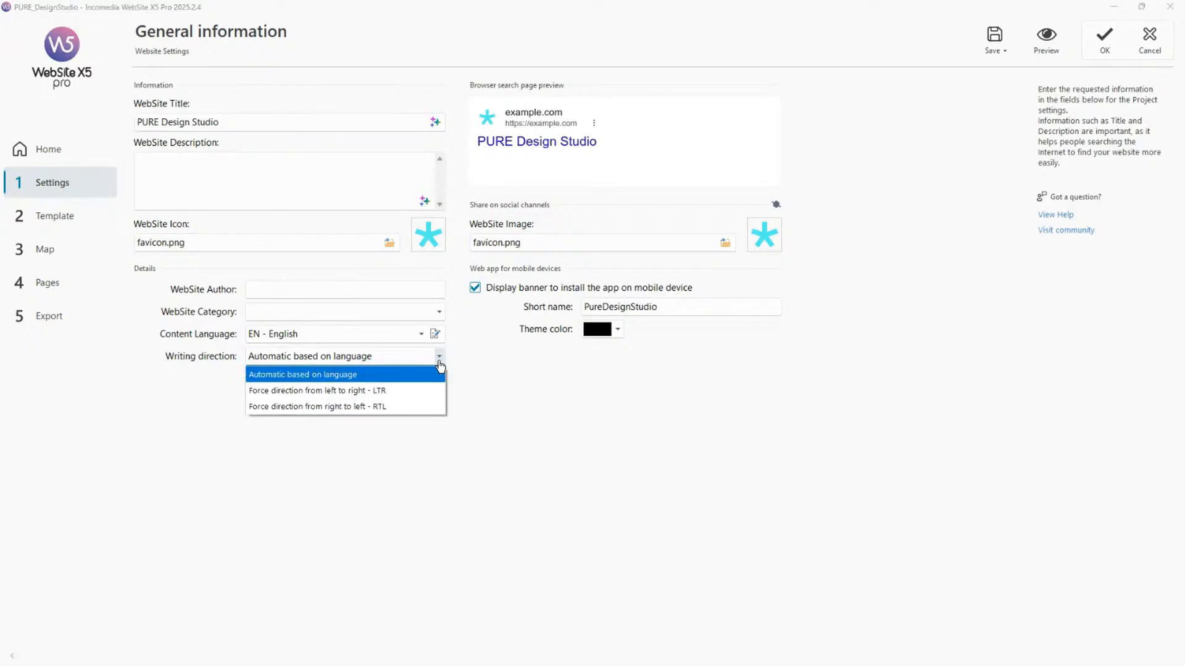
click(328, 379)
click(437, 363)
click(510, 401)
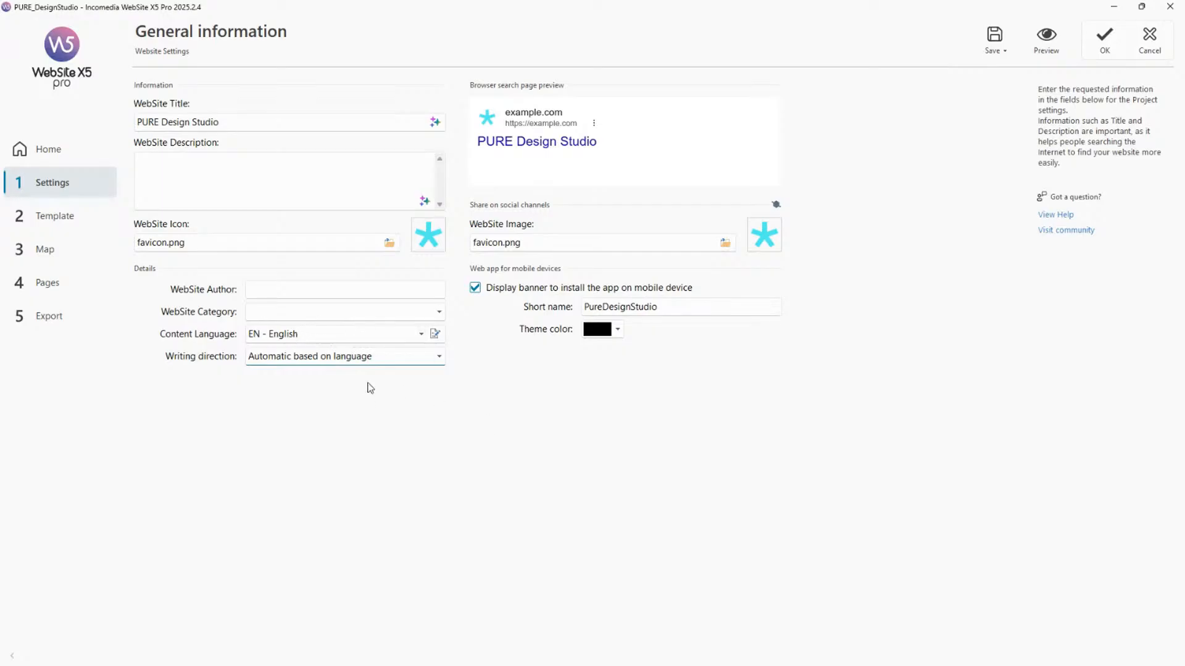
Try setting the writing direction to Force direction from right to left - RTL and confirming, then cancel the mirroring prompt.
click(335, 358)
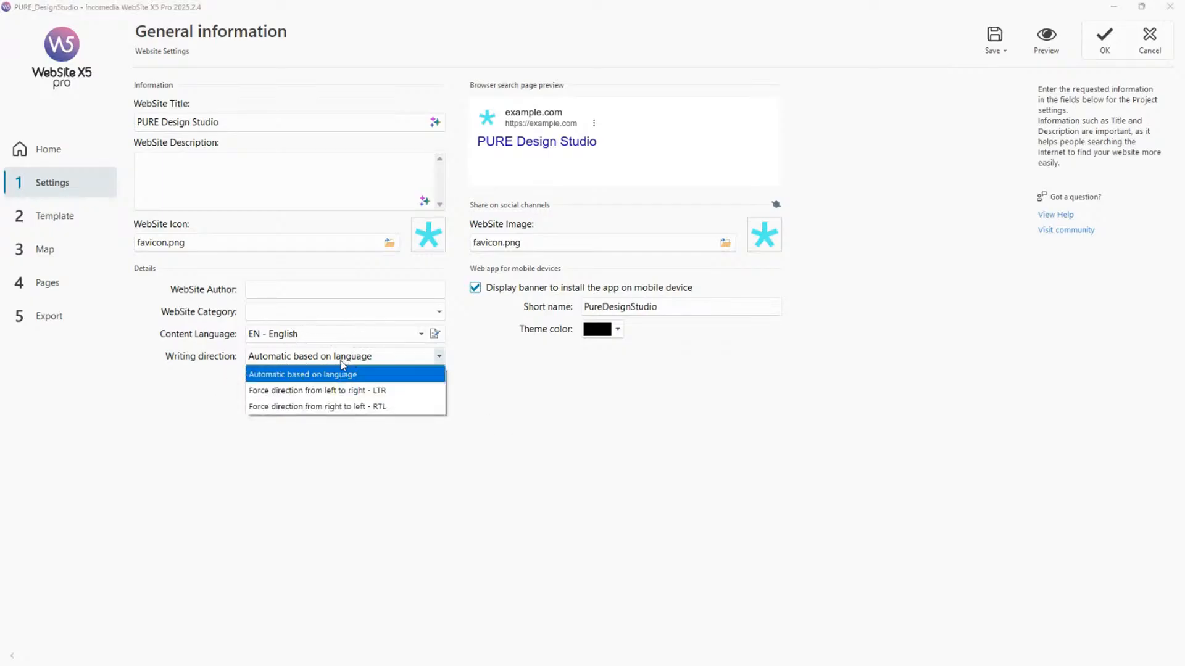
click(385, 406)
click(1101, 49)
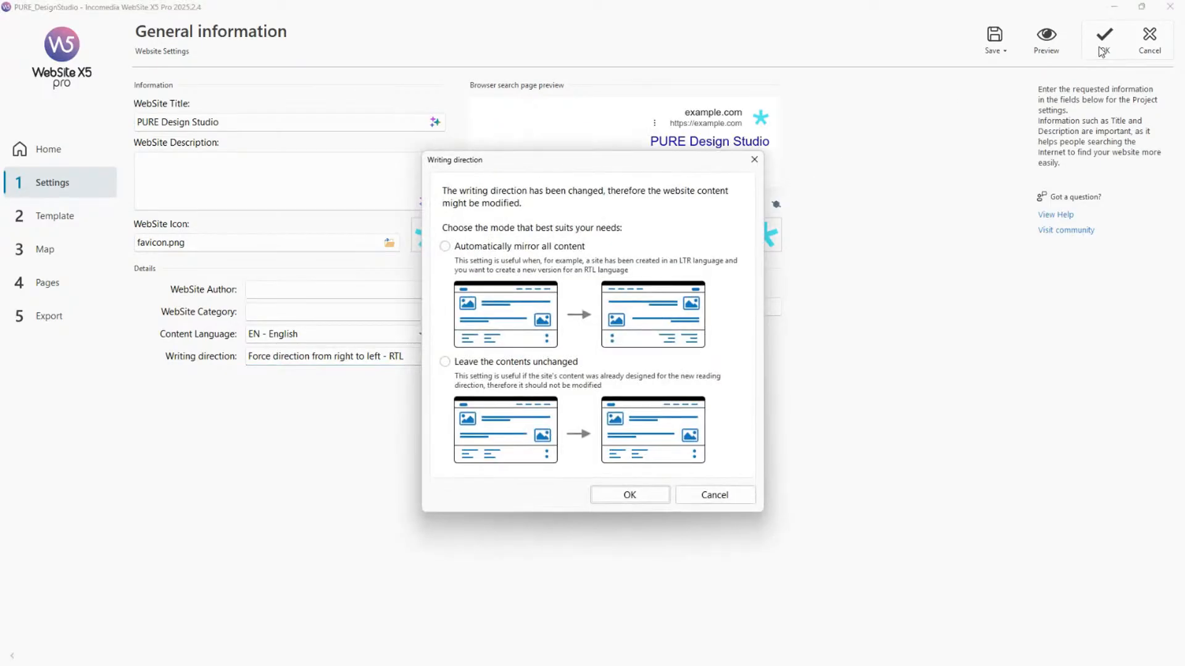
drag(604, 167, 788, 171)
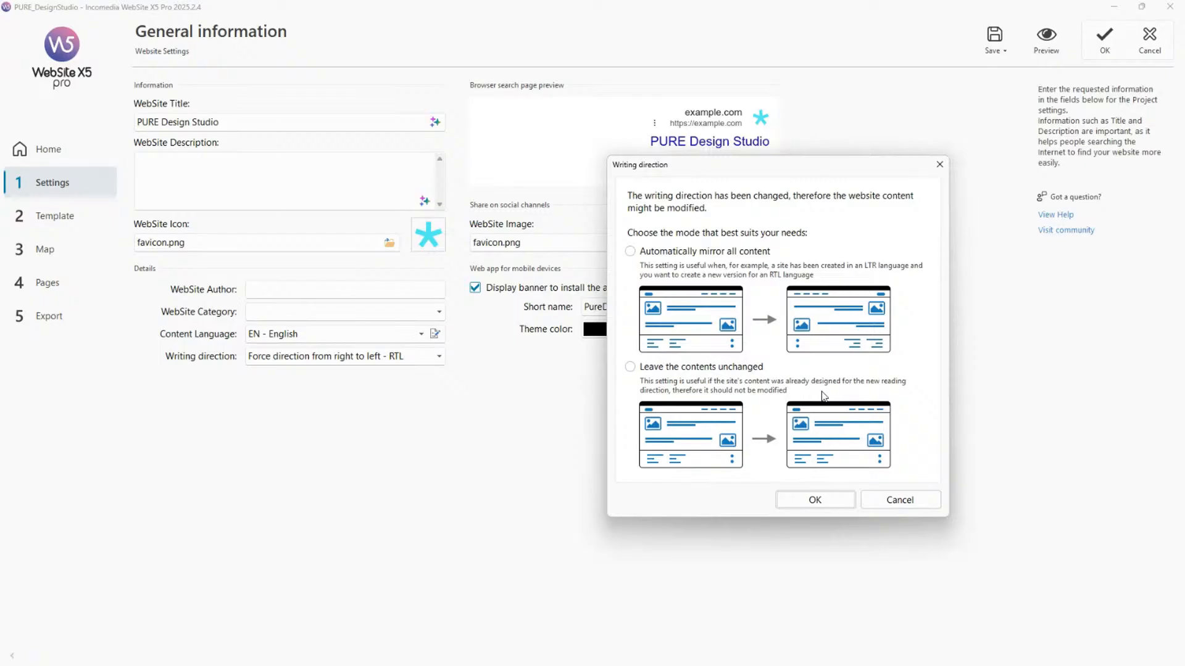
click(899, 500)
Reset the writing direction to Automatic based on language and cancel the General information changes.
click(439, 356)
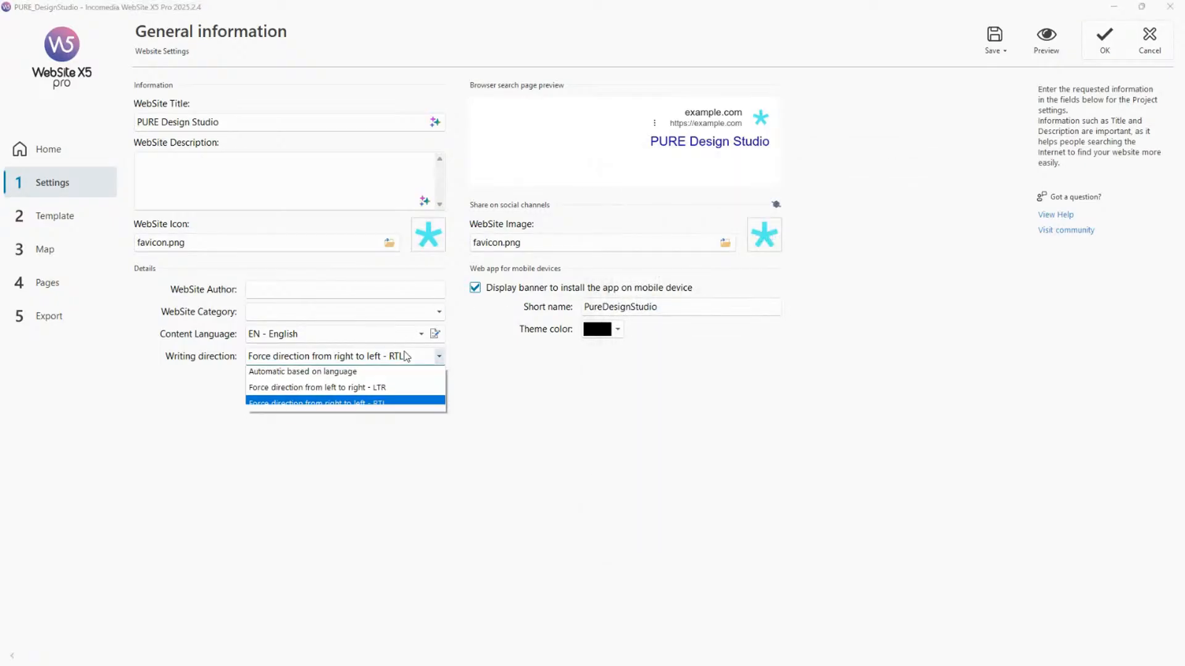
click(376, 375)
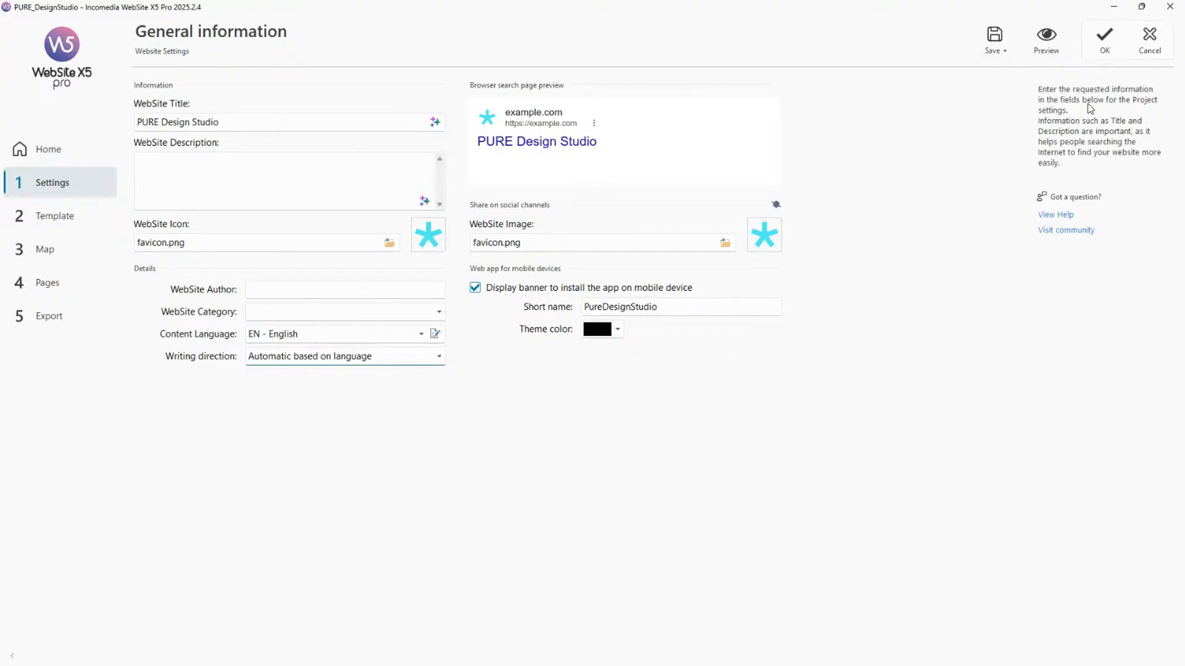
click(1136, 54)
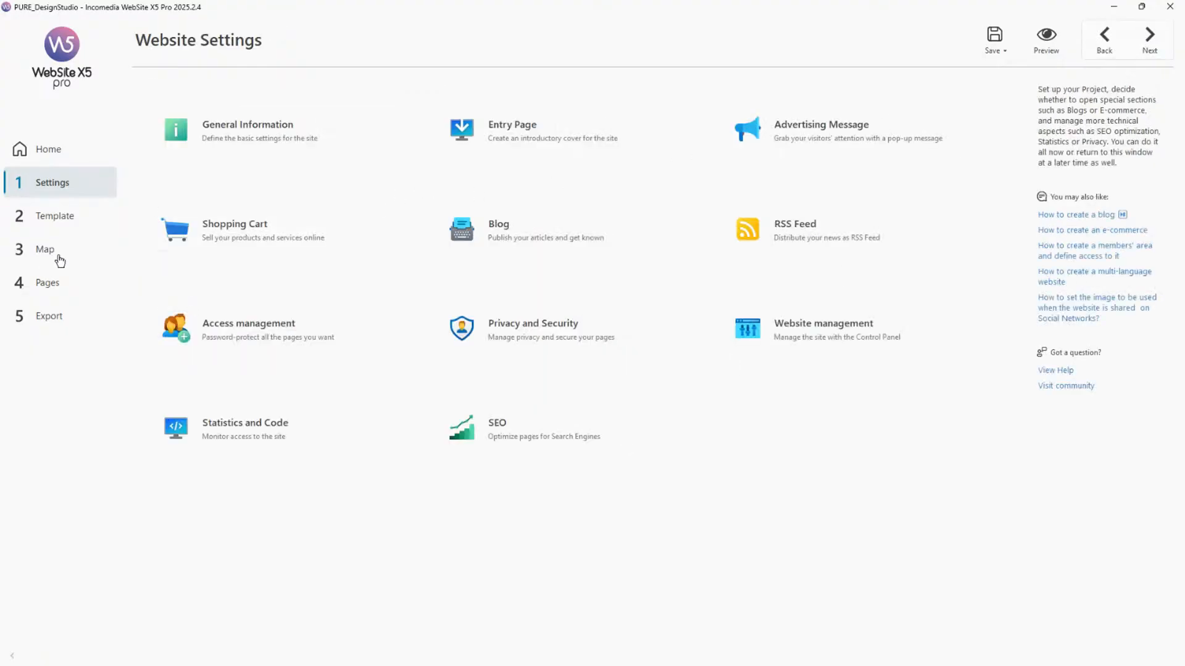
Open the Home page from the site map in Page Creation and select its row 2 text object.
click(60, 261)
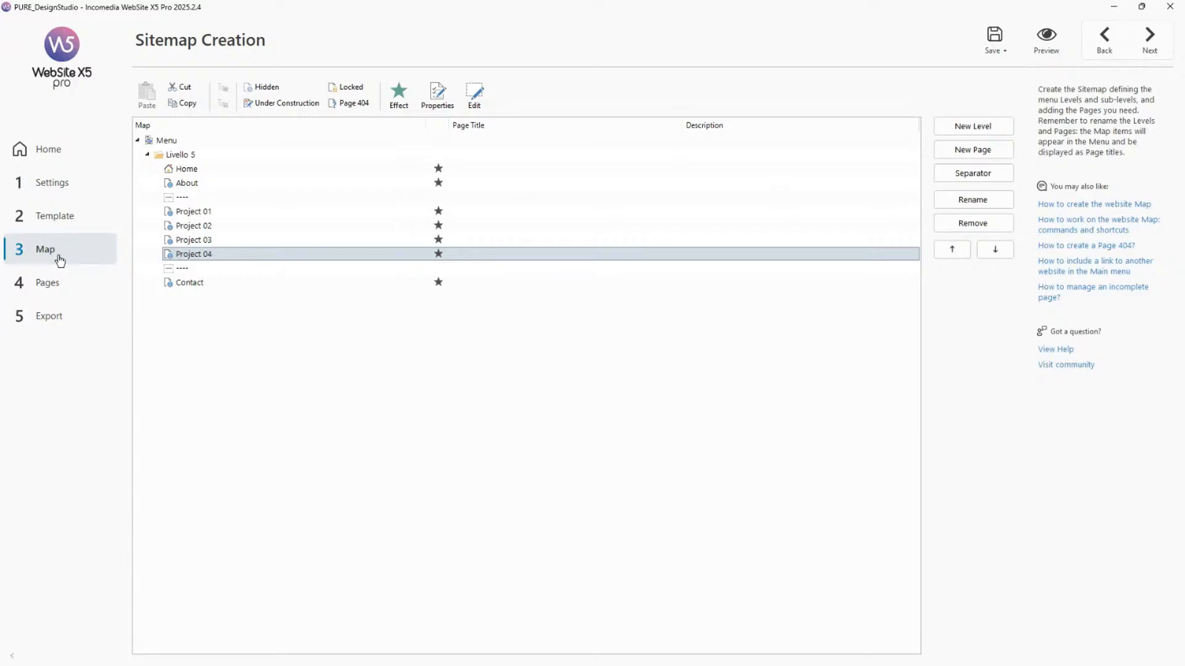
click(227, 169)
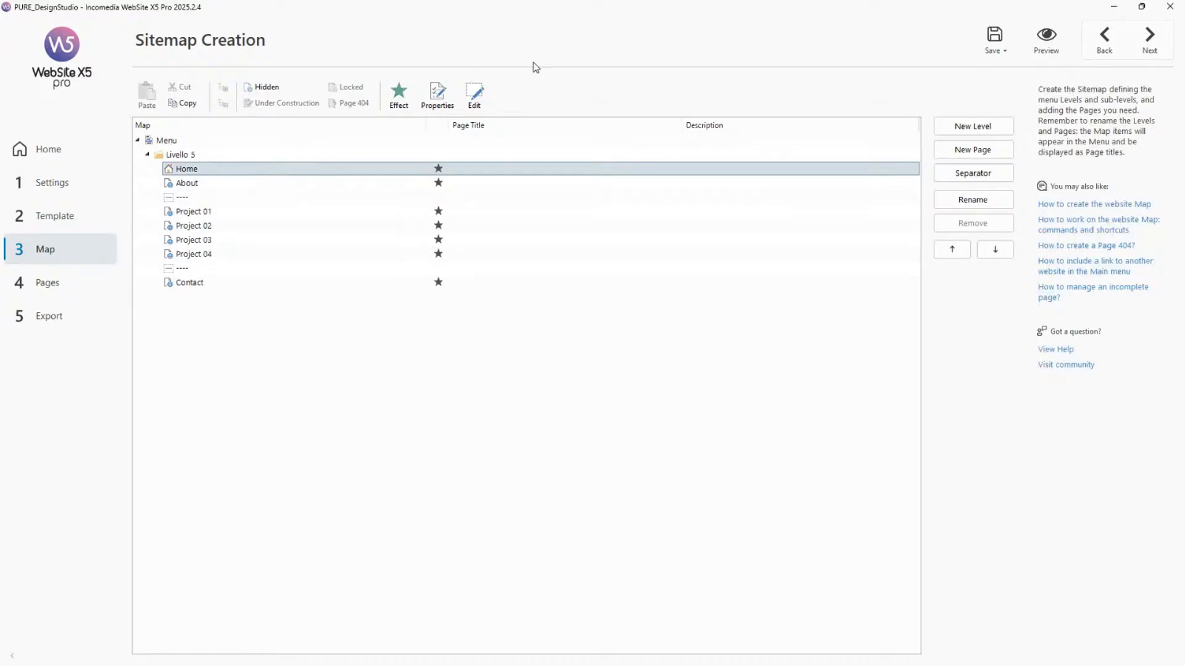
double_click(268, 174)
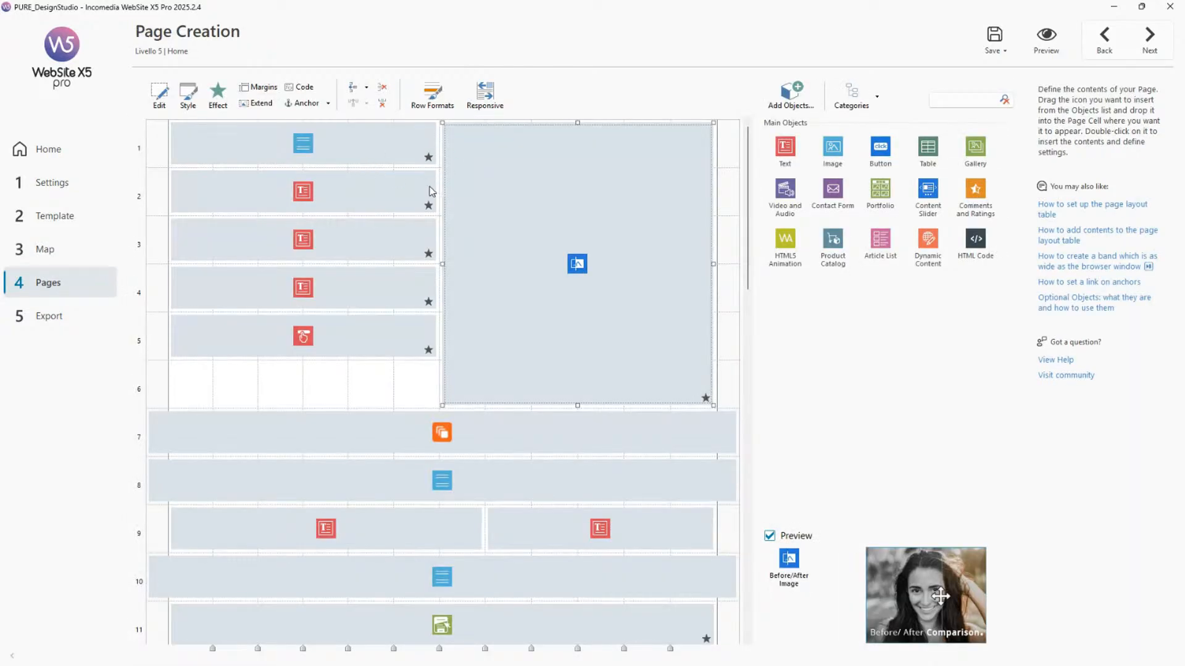
click(430, 191)
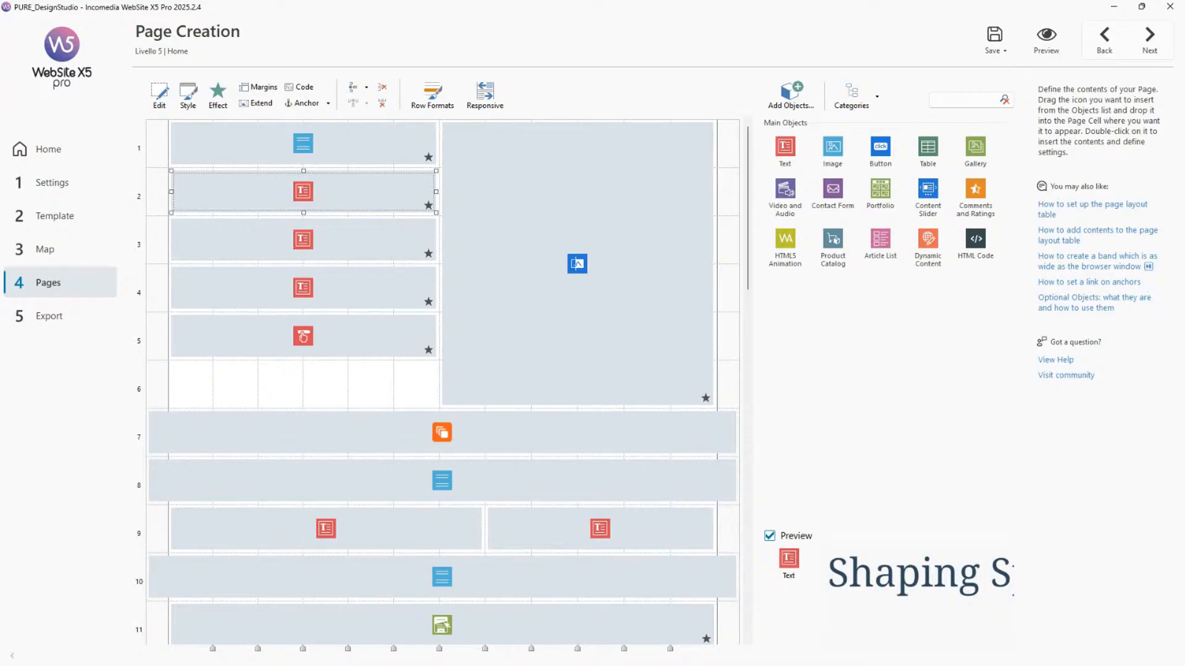
Preview the Home page and maximize the preview window.
click(1055, 48)
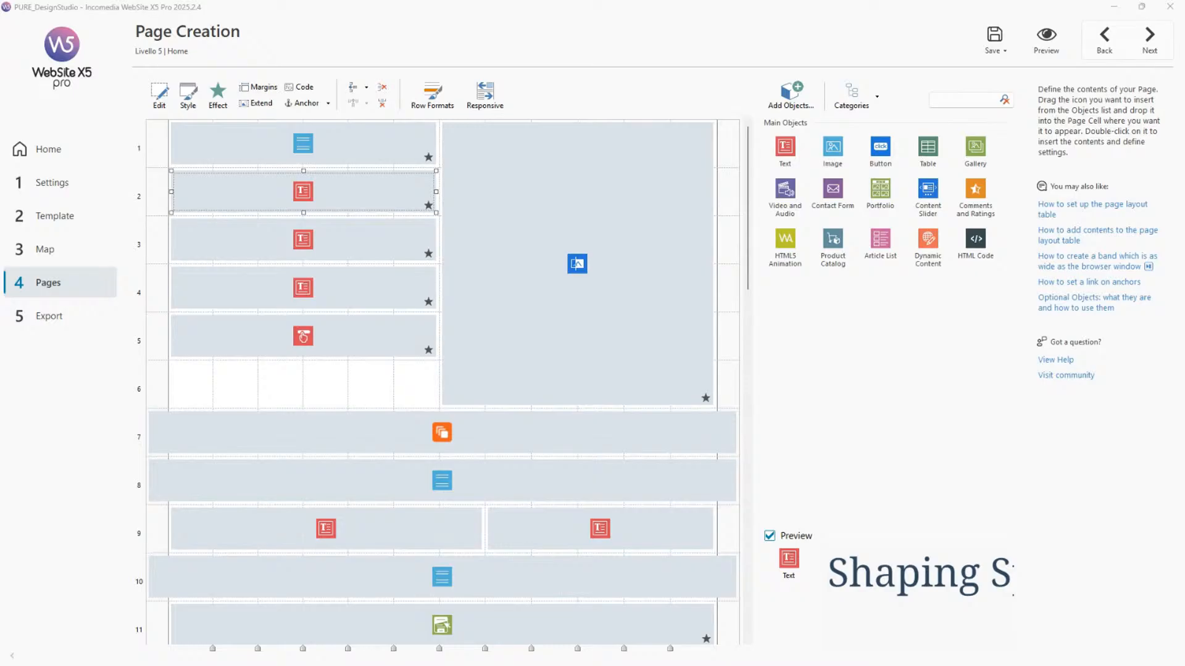
drag(710, 617, 581, 144)
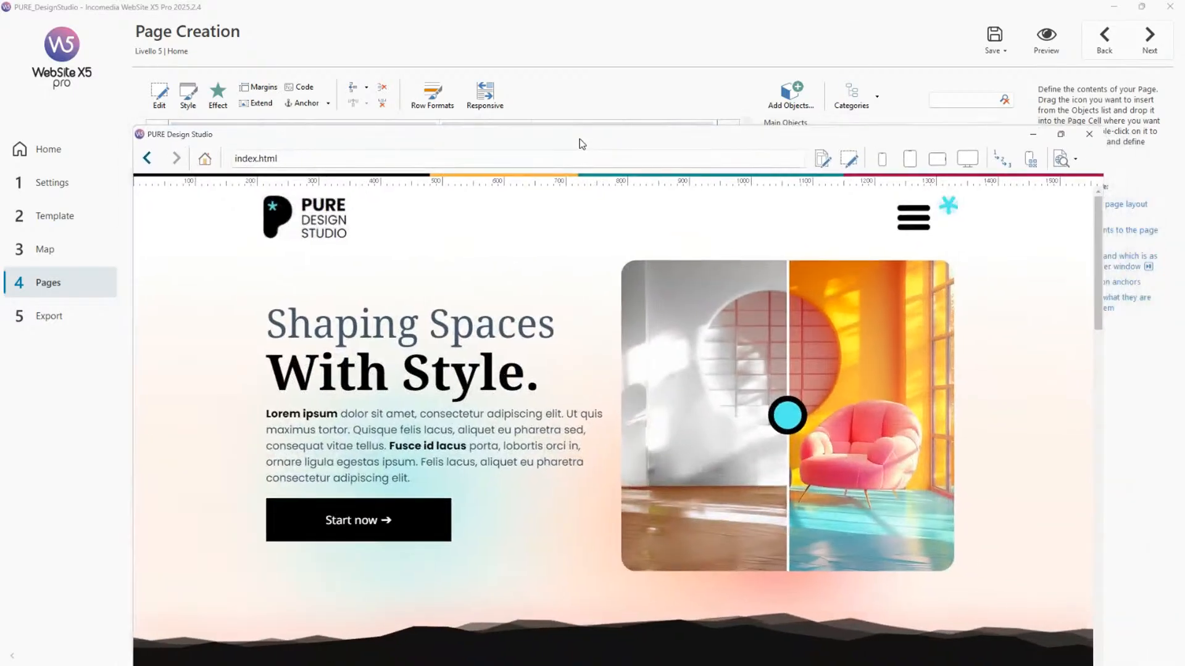
double_click(581, 143)
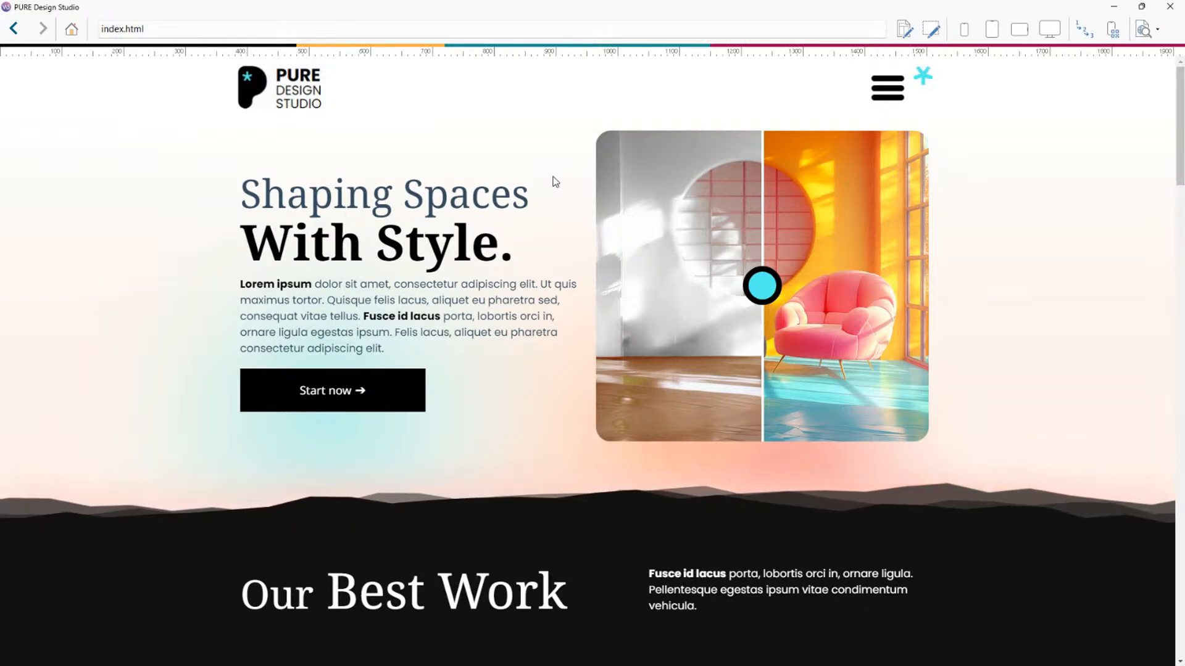
Scroll through the Home page preview to examine its sections from the hero to the footer.
scroll(553, 181, down, 1)
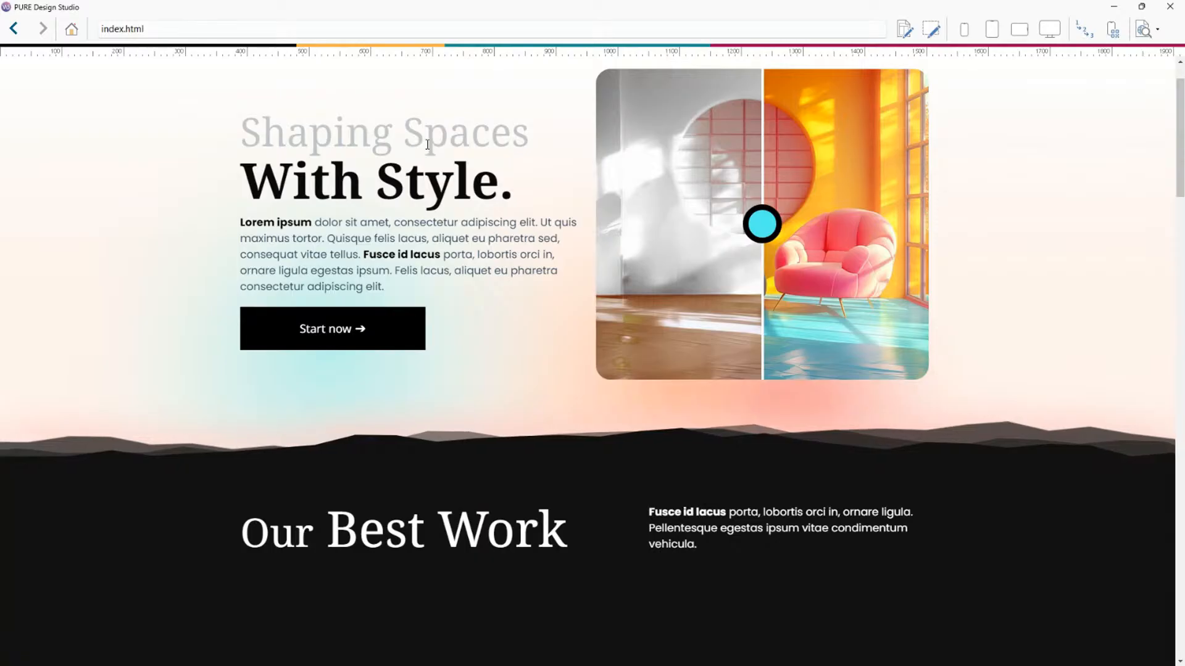
scroll(421, 146, down, 1)
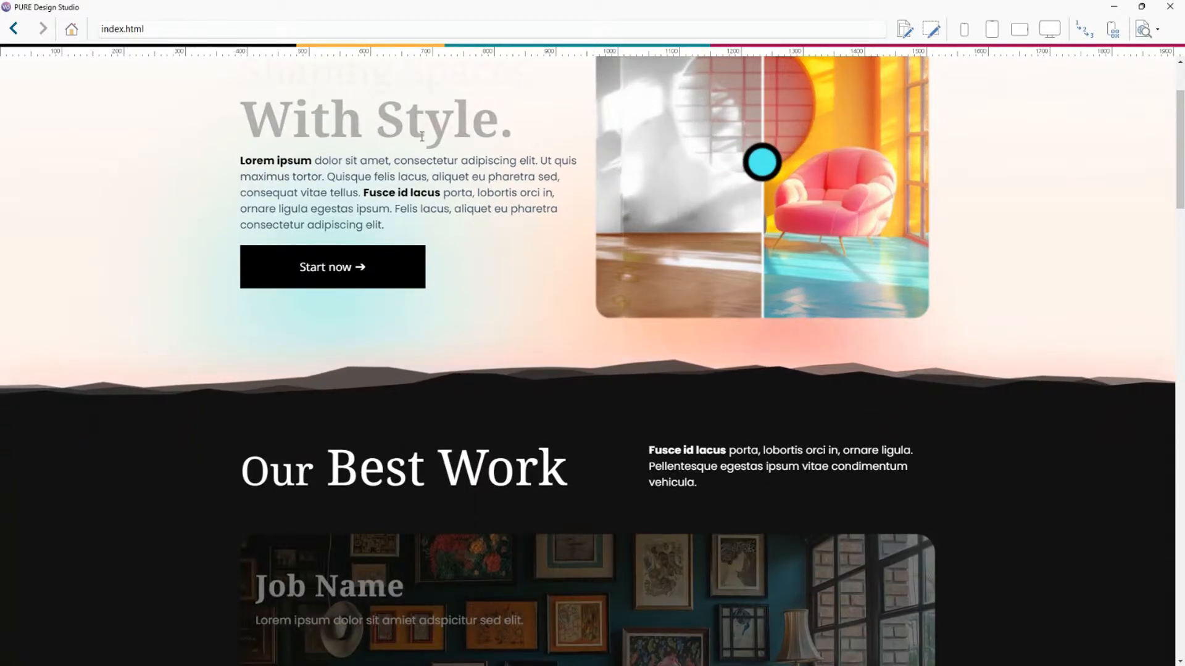
scroll(531, 137, down, 1)
scroll(531, 137, down, 2)
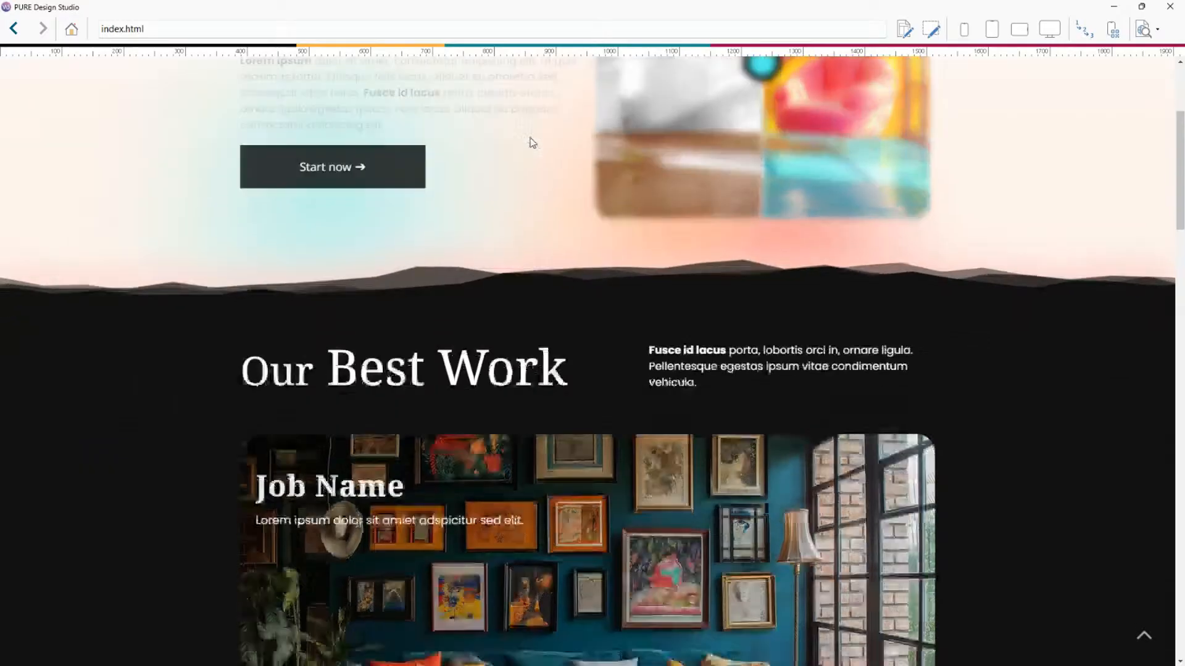
scroll(531, 143, down, 4)
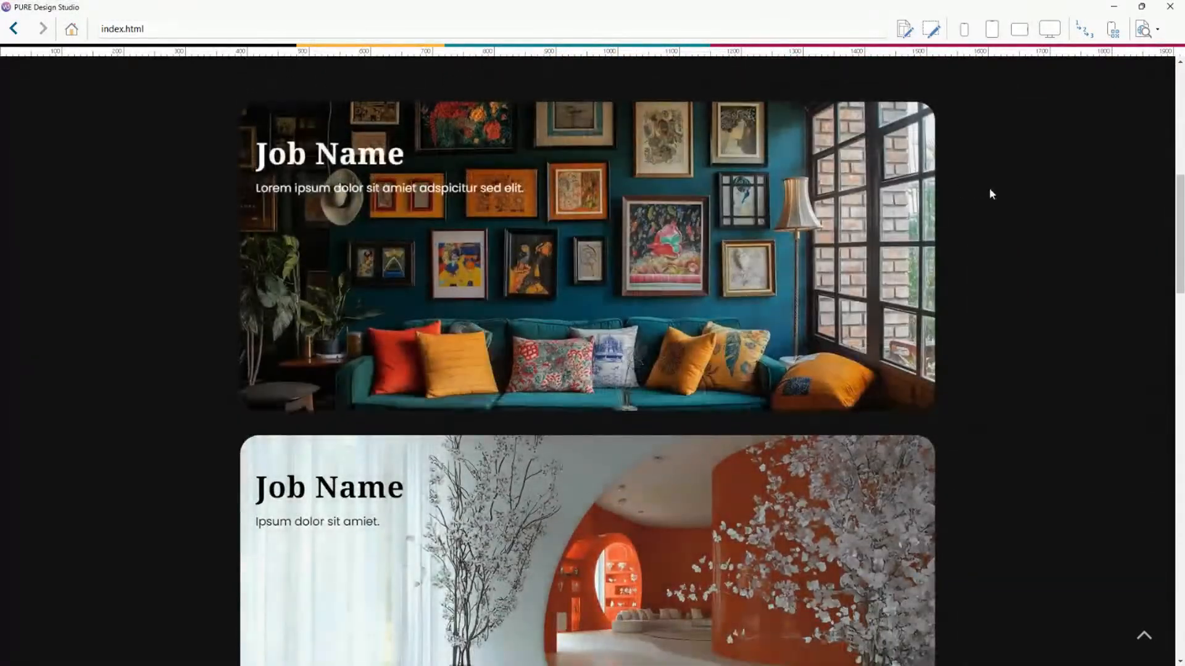
scroll(990, 190, down, 4)
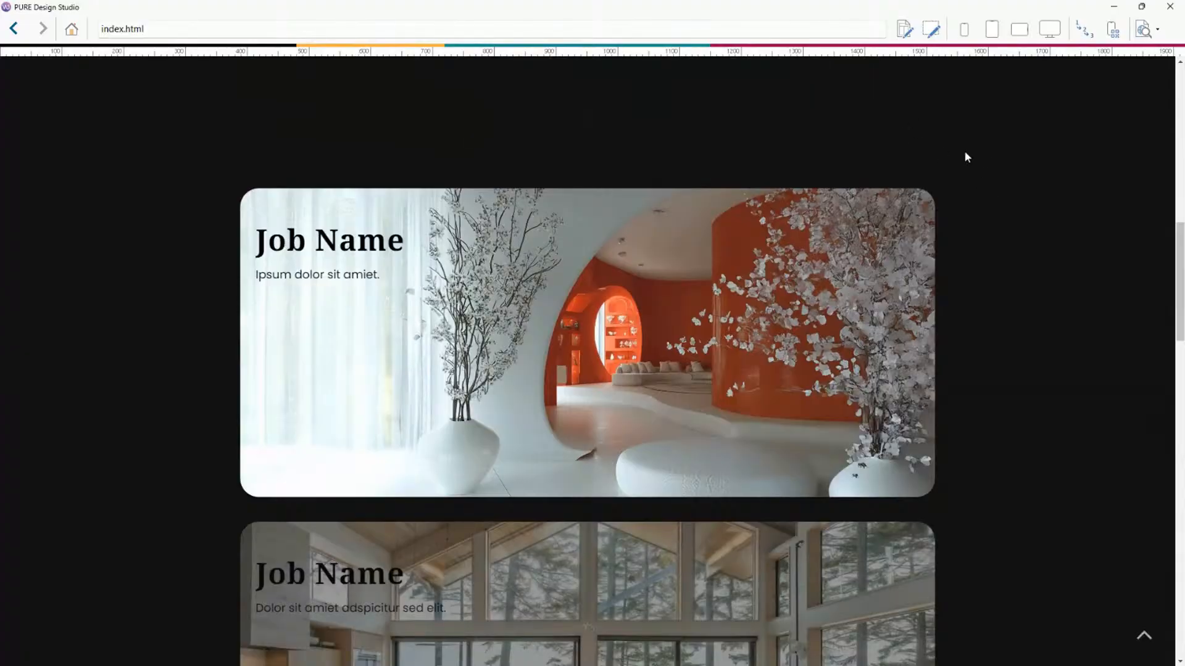
scroll(984, 157, down, 4)
scroll(984, 162, down, 5)
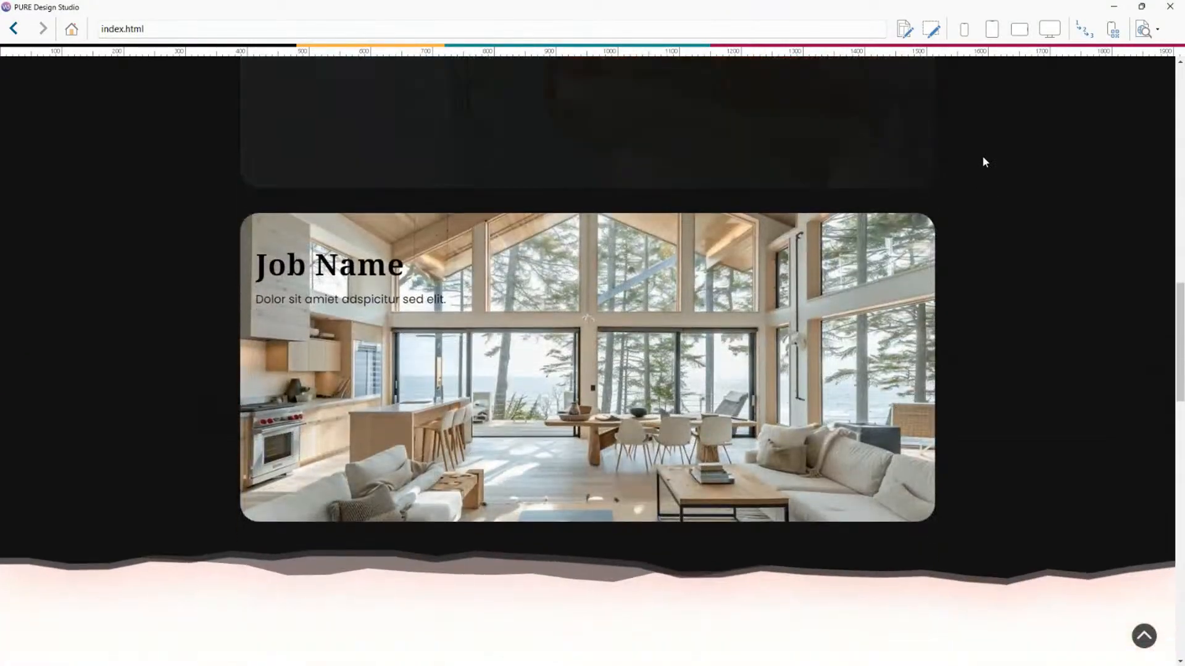
scroll(984, 162, down, 3)
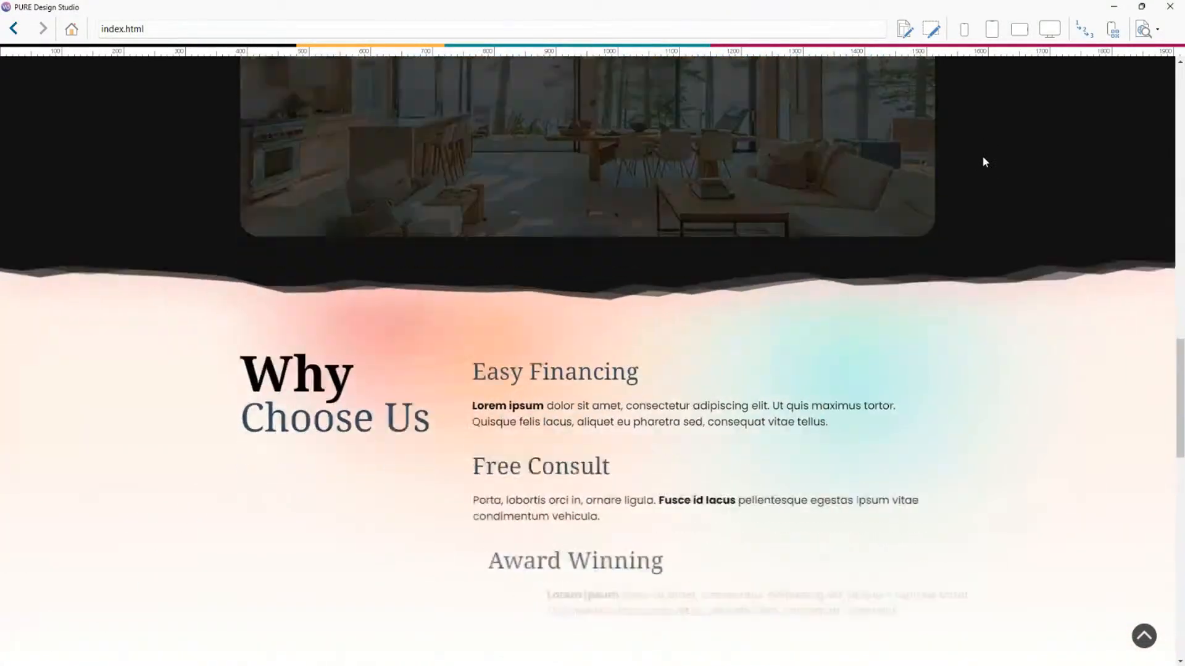
scroll(984, 162, down, 3)
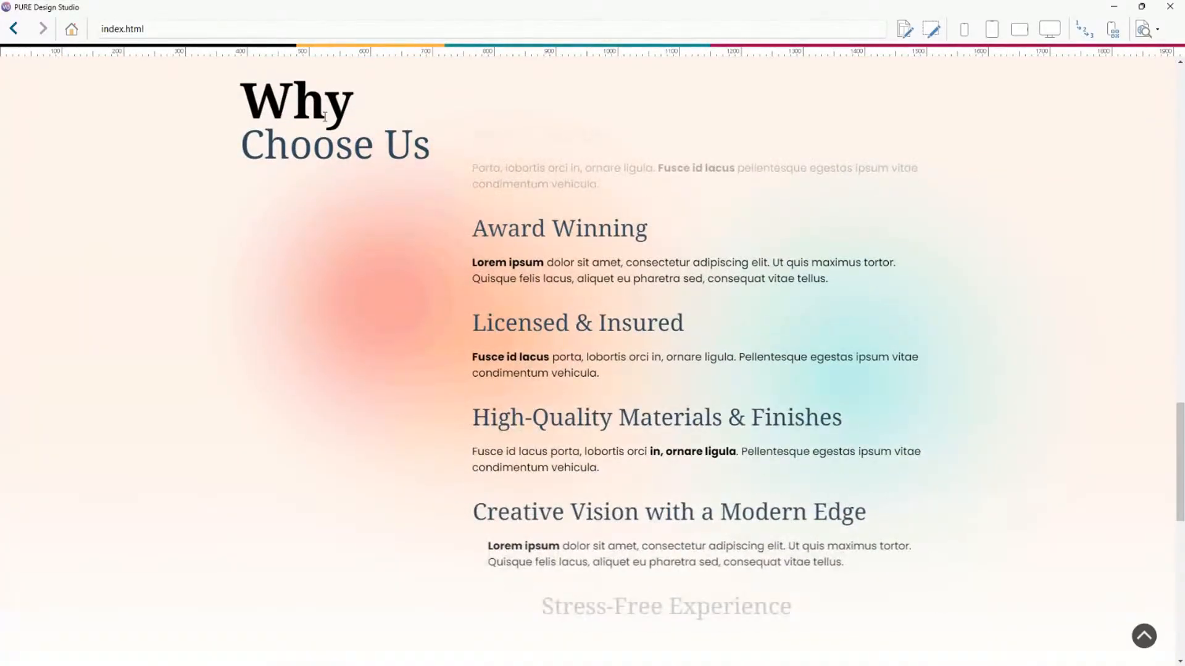
scroll(325, 116, up, 3)
scroll(853, 184, down, 1)
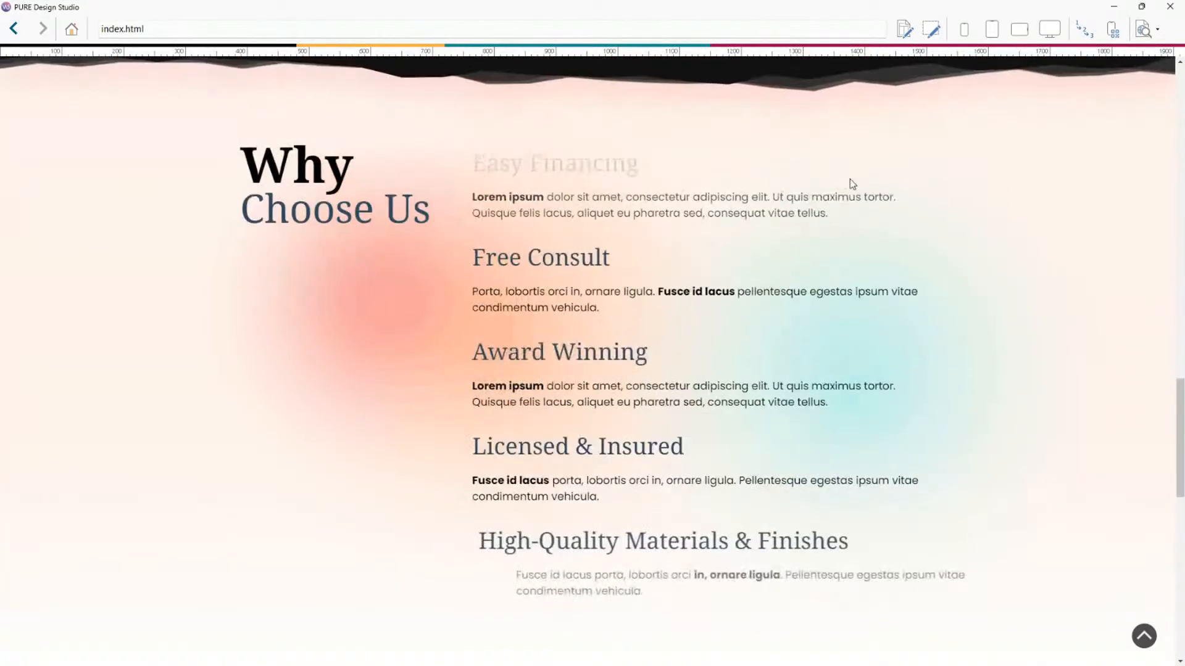
scroll(913, 166, down, 4)
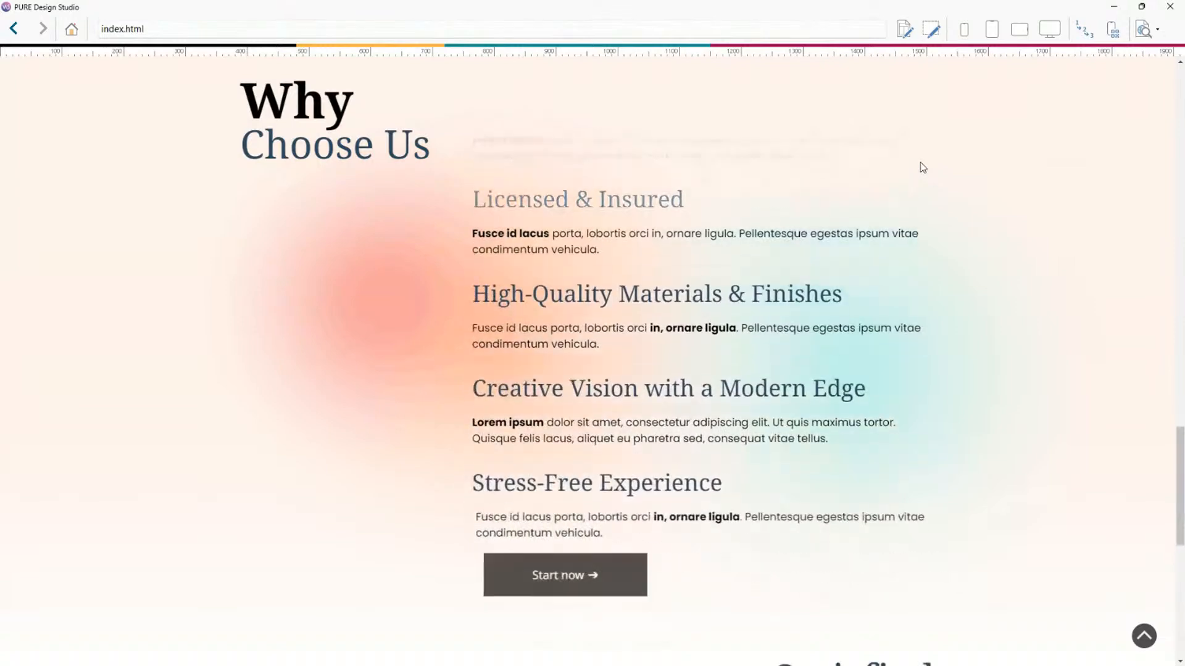
scroll(921, 167, down, 5)
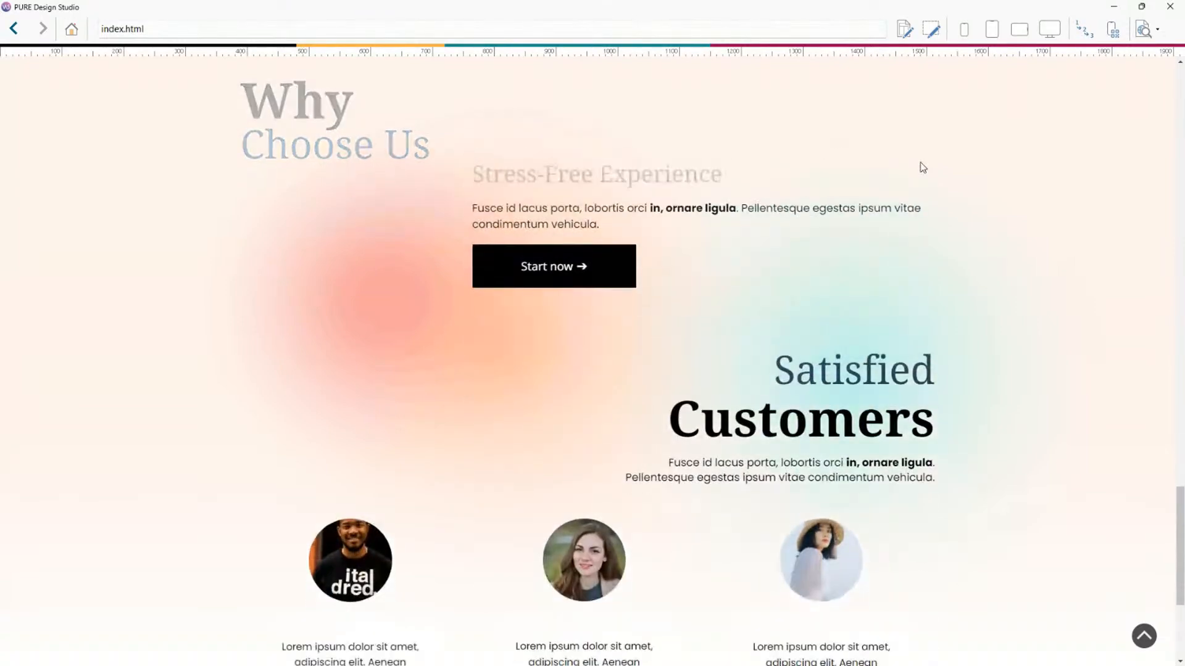
scroll(922, 166, down, 4)
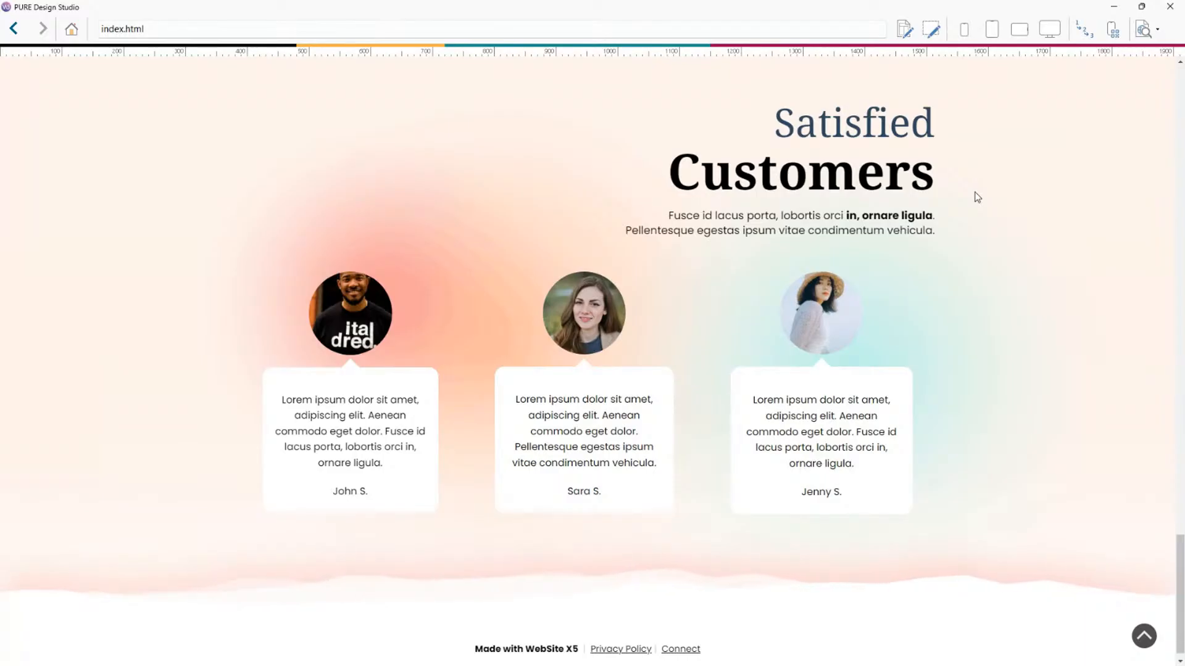
scroll(954, 193, up, 2)
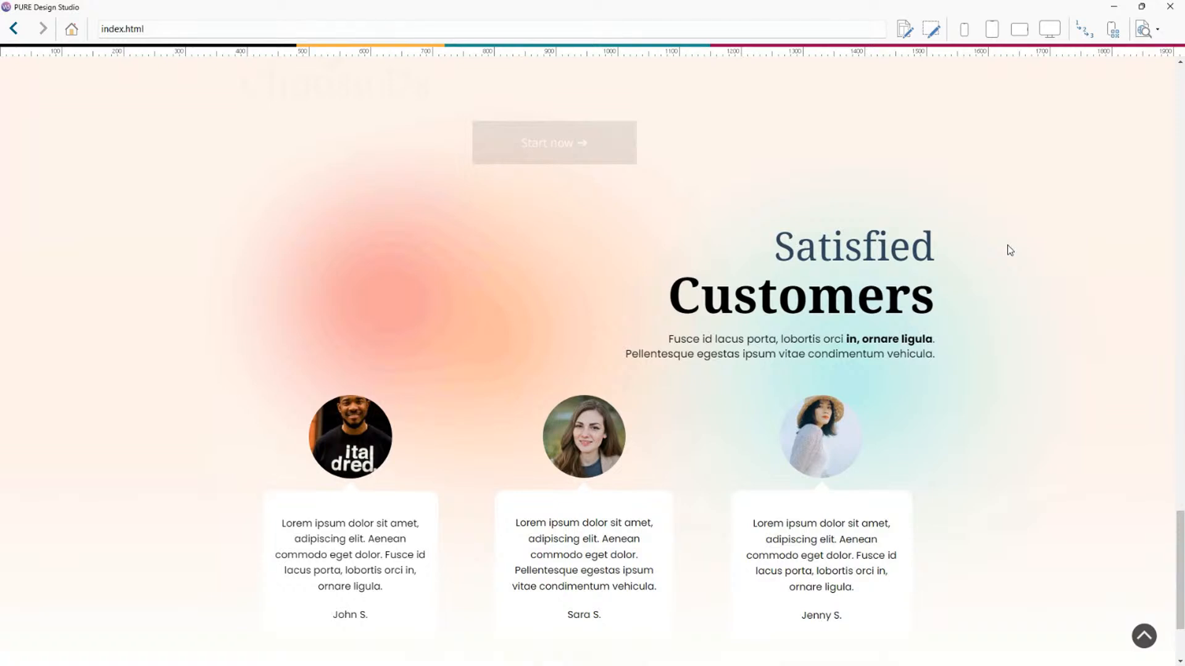
scroll(972, 304, up, 2)
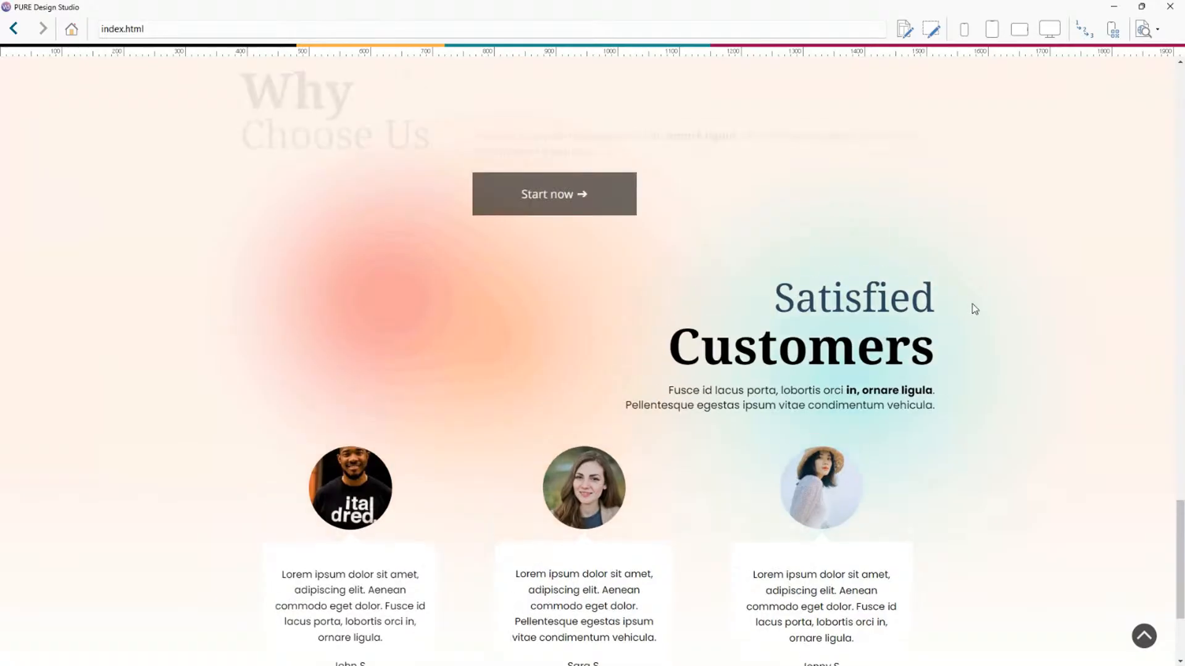
scroll(934, 312, up, 5)
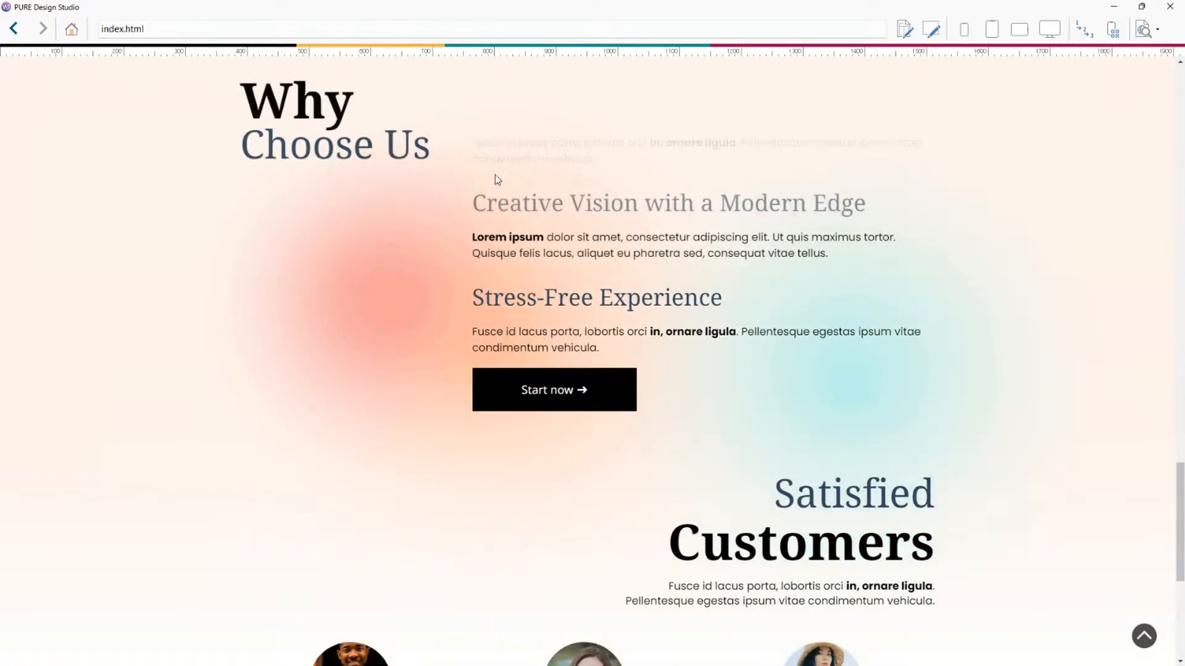
scroll(704, 212, up, 9)
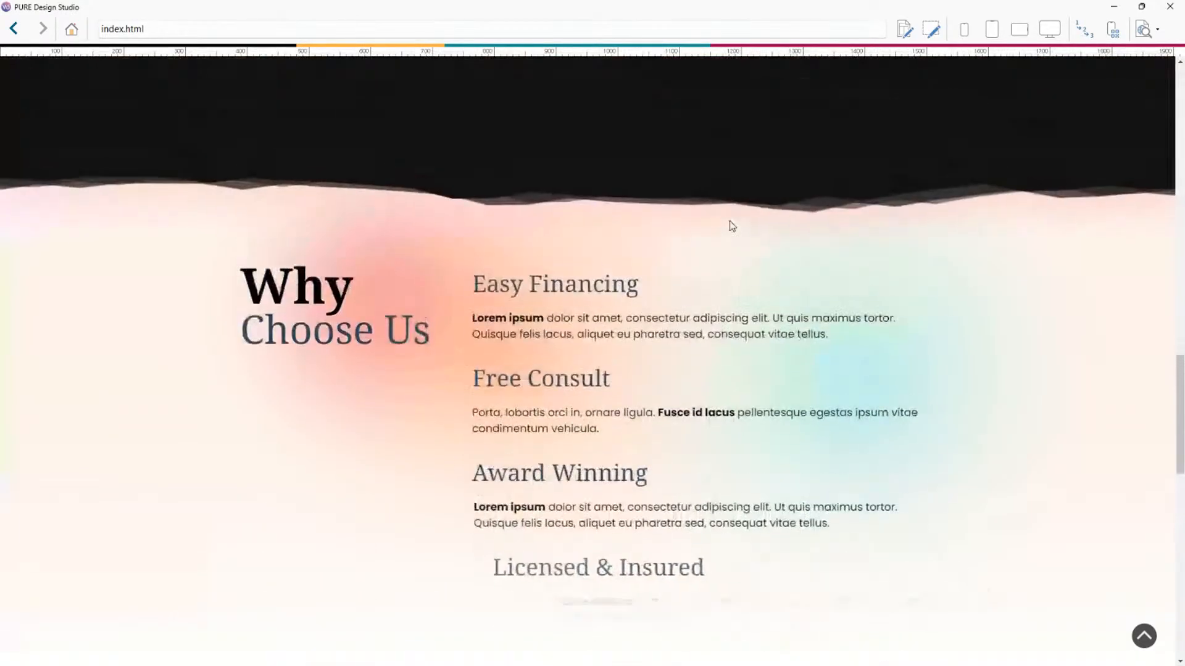
Scroll through the Why Choose Us section of the preview to examine how its content animates.
scroll(993, 265, up, 10)
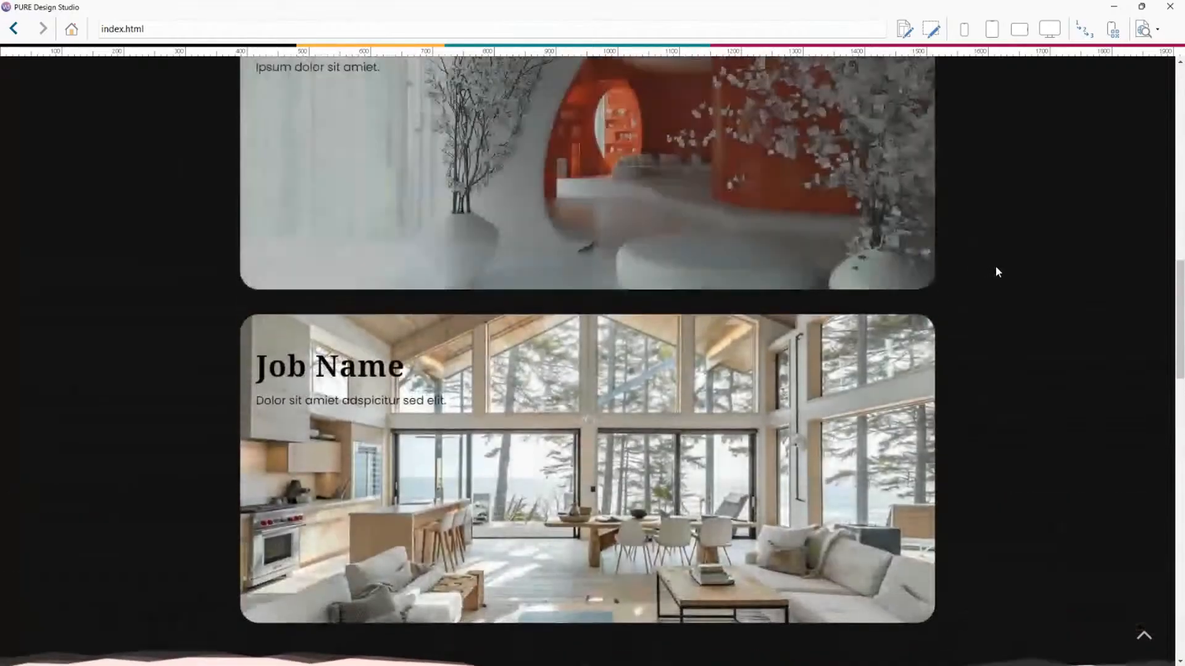
scroll(1001, 269, up, 6)
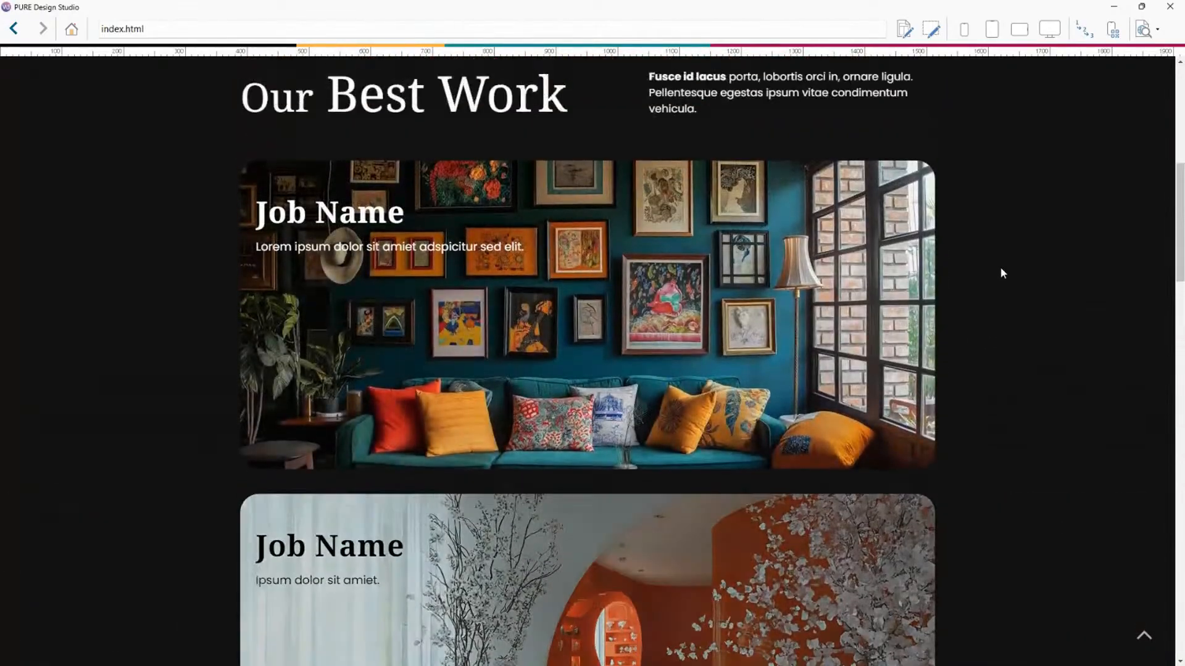
scroll(1000, 269, up, 5)
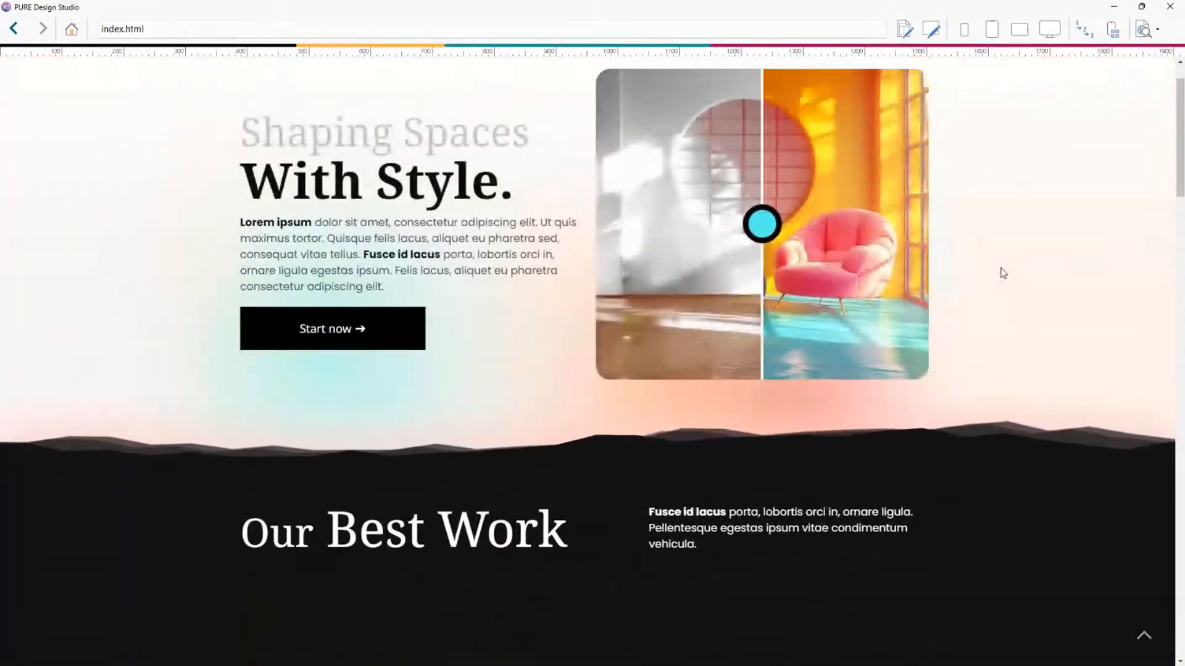
scroll(1001, 272, down, 4)
scroll(1001, 272, down, 20)
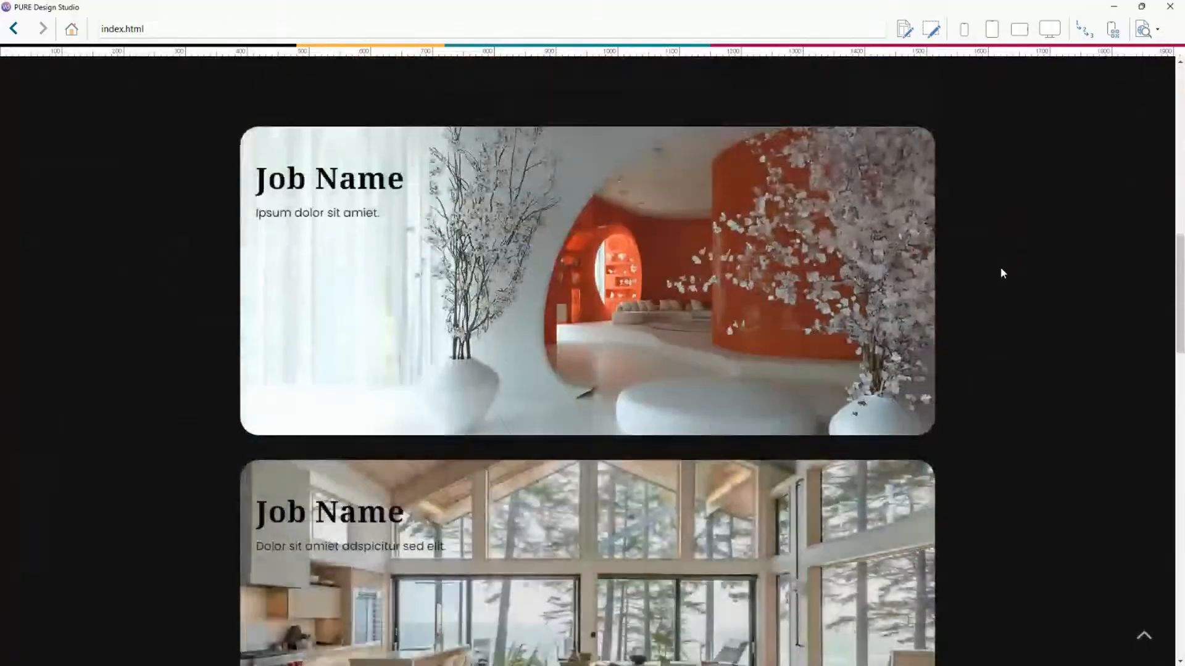
scroll(727, 327, down, 8)
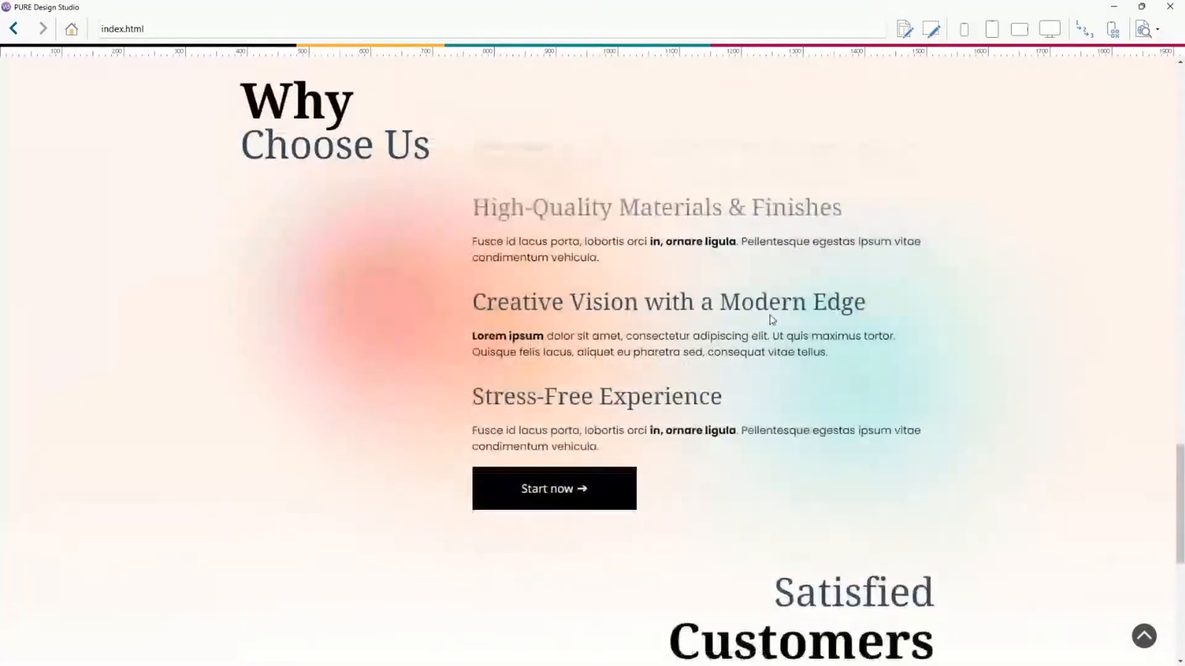
scroll(839, 312, up, 4)
scroll(849, 312, up, 6)
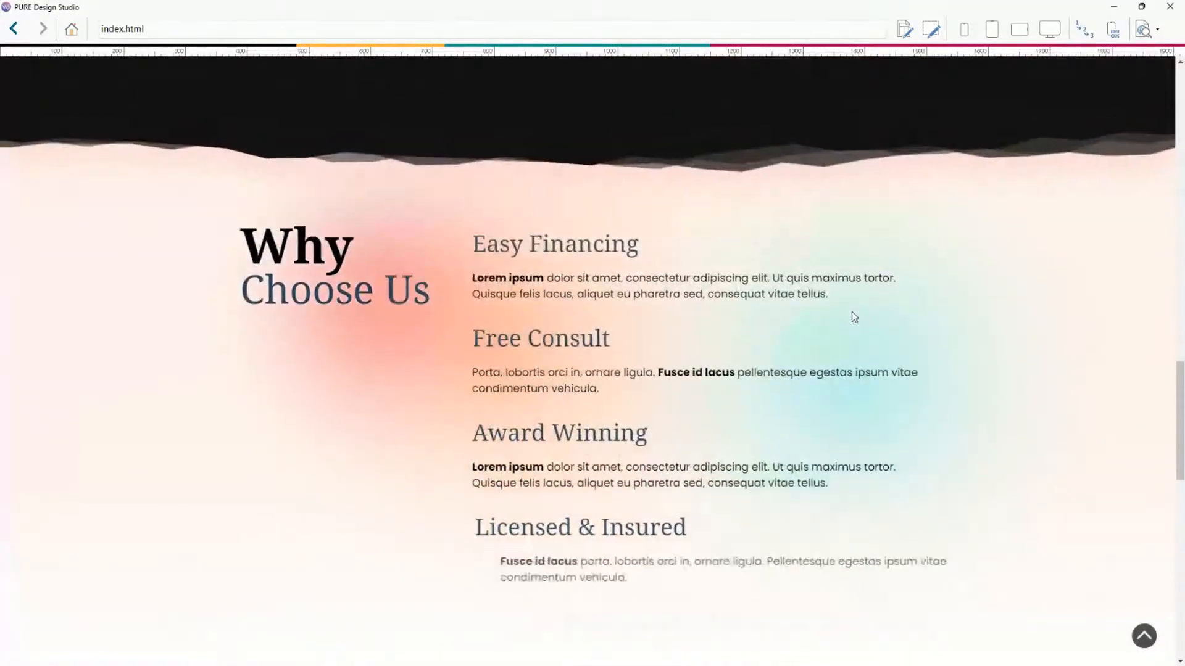
scroll(849, 323, down, 8)
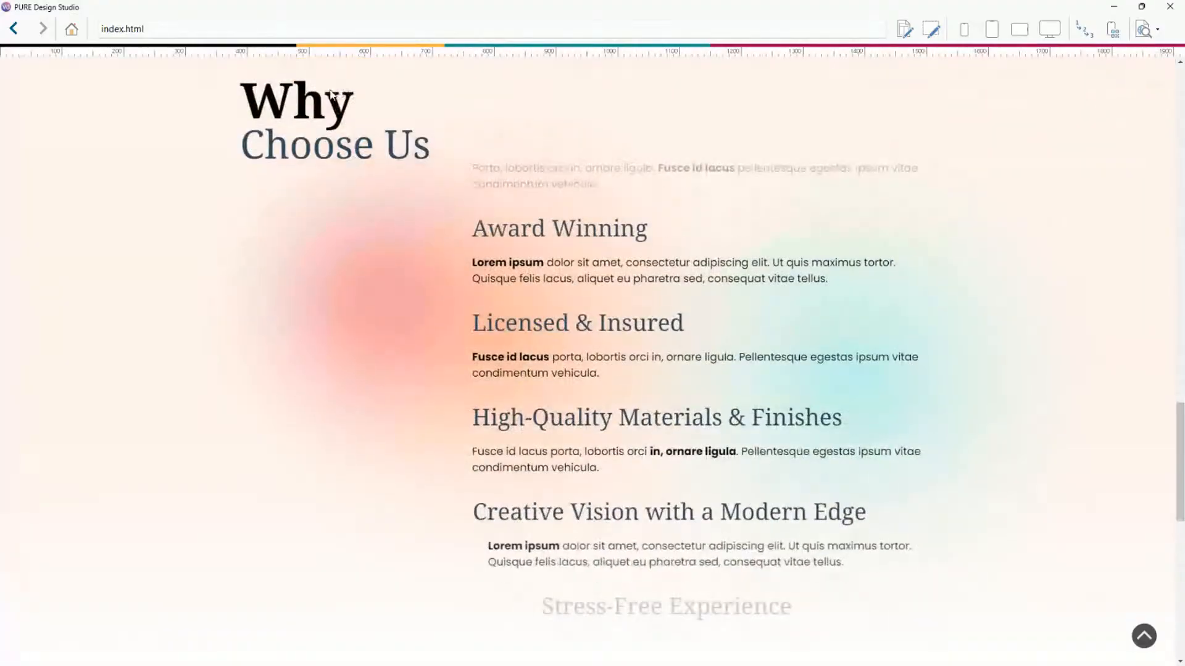
scroll(710, 338, up, 8)
scroll(709, 337, up, 12)
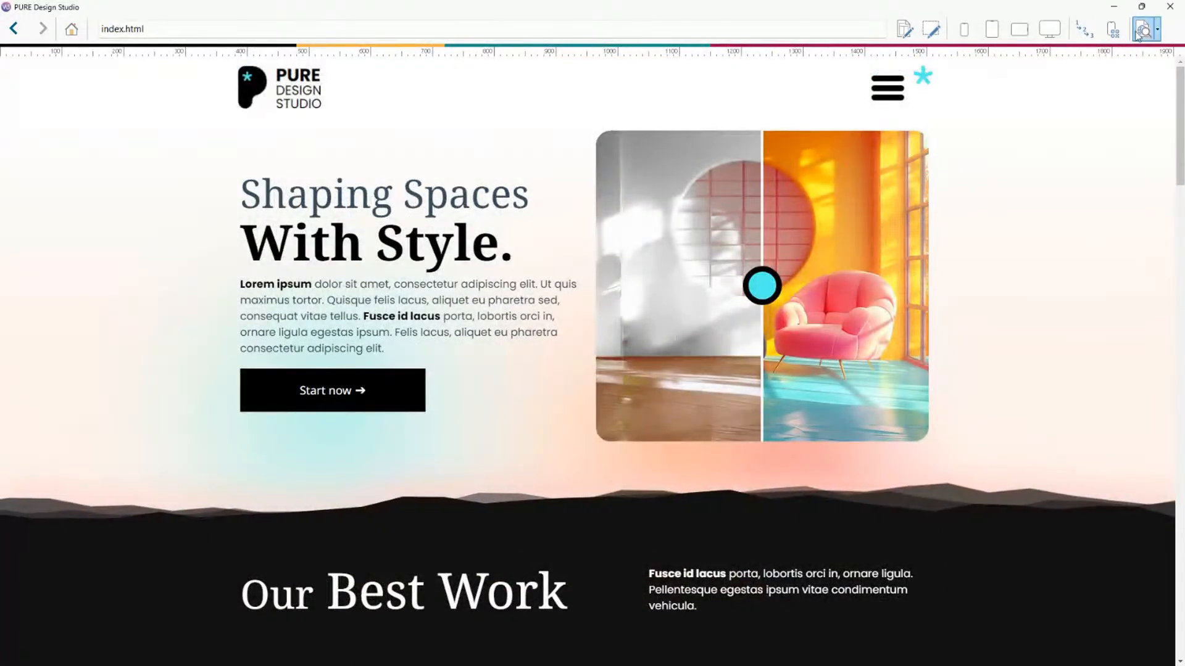
Close the preview and open the Reveal effect settings of the Easy Financing text object in row 15.
click(1165, 7)
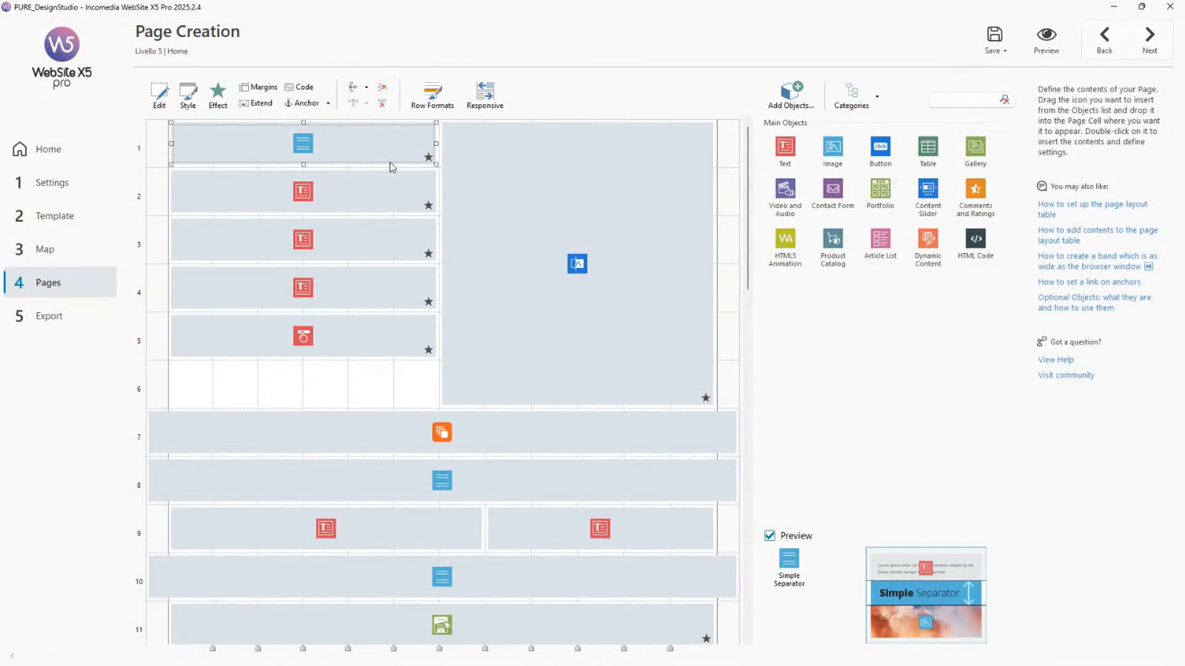
scroll(561, 359, down, 3)
scroll(558, 354, down, 6)
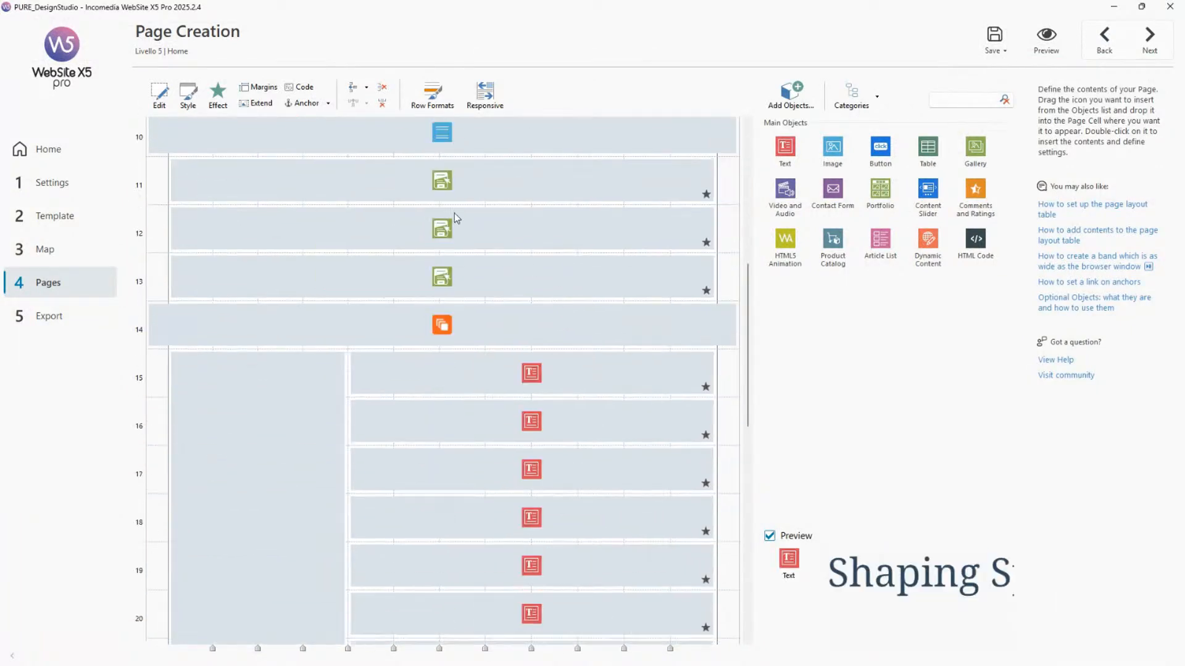
click(455, 181)
click(509, 377)
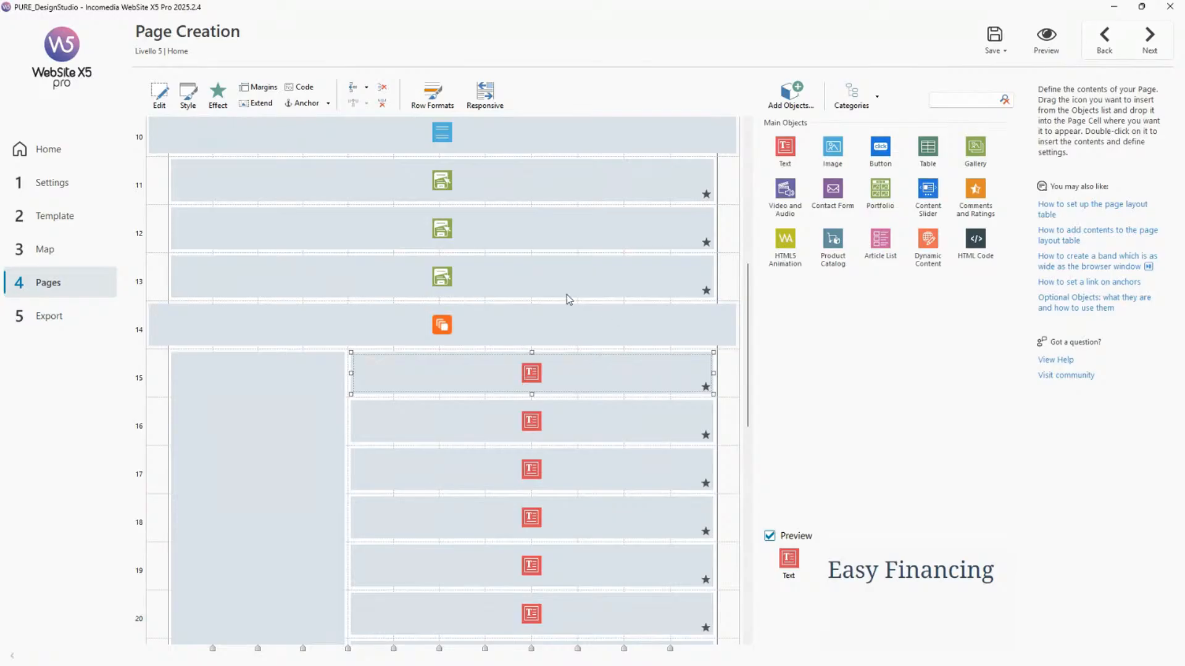
scroll(567, 295, down, 2)
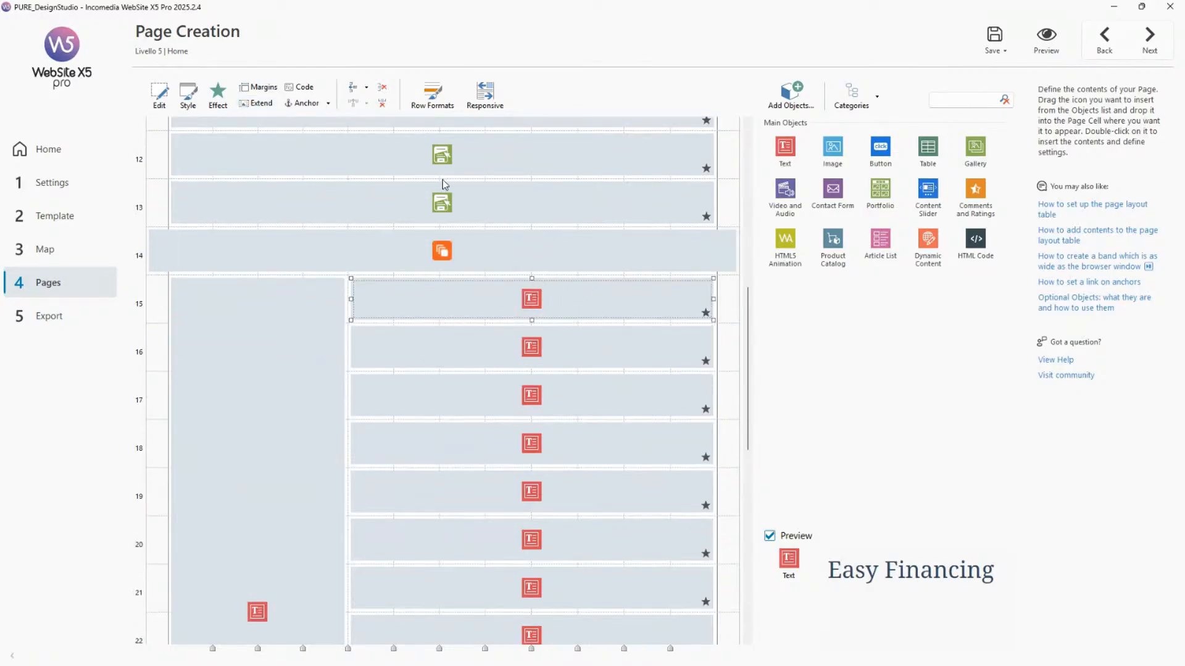
click(227, 100)
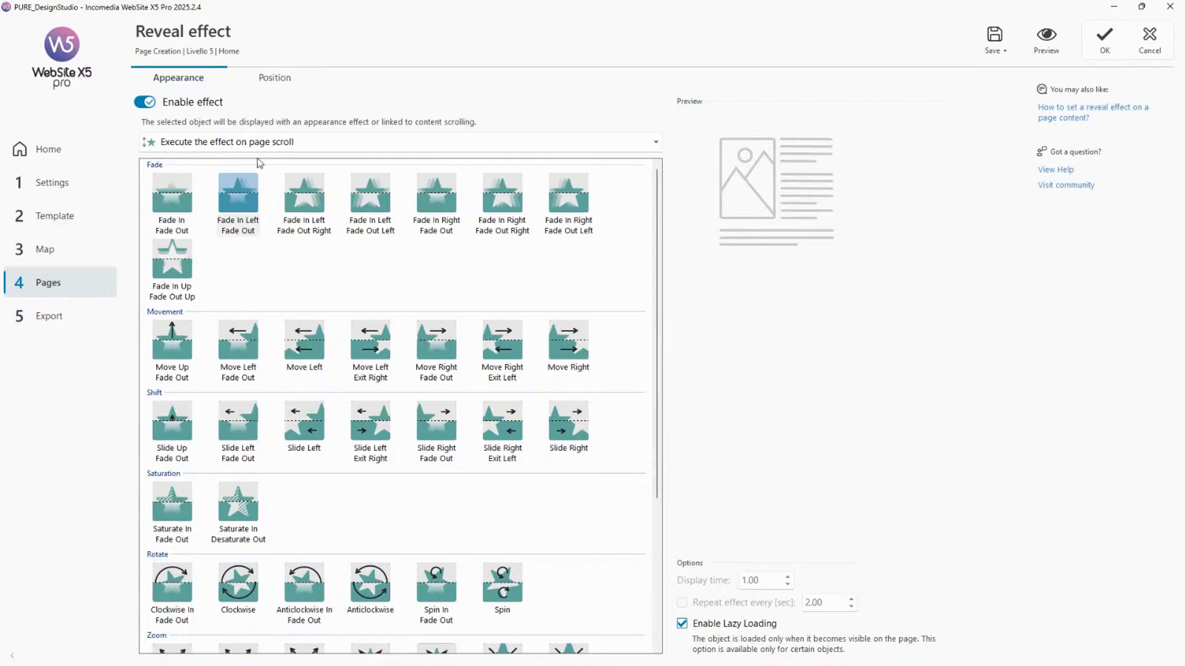
Set the reveal effect to start when the object appears and preview the page.
click(658, 143)
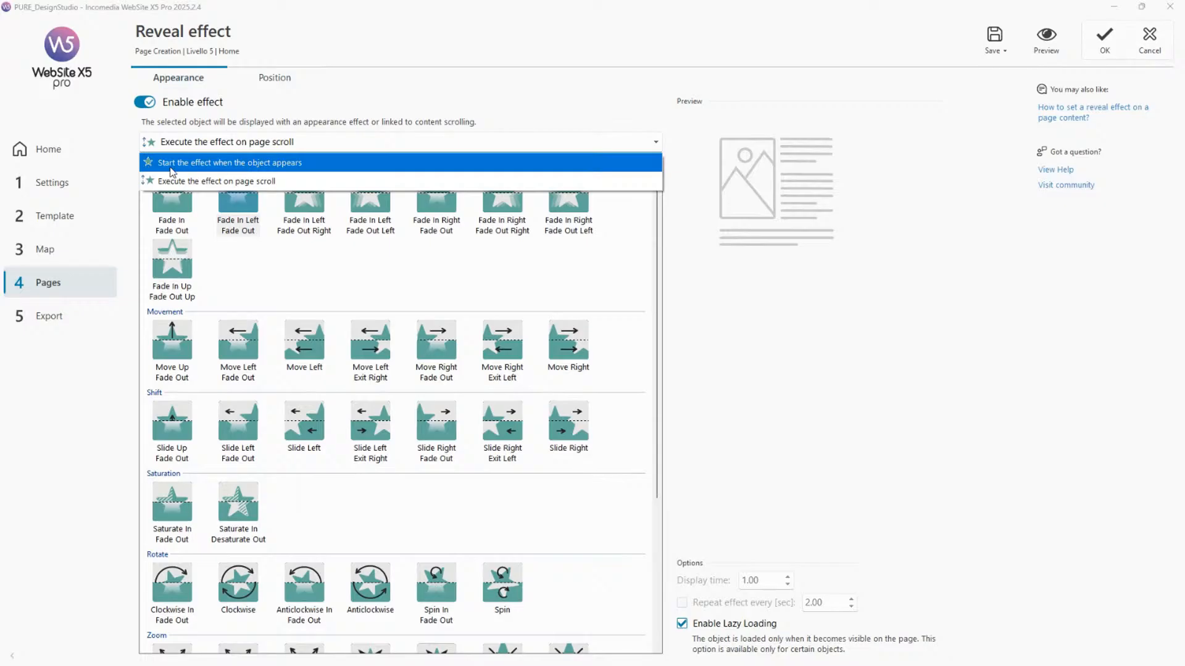
click(283, 163)
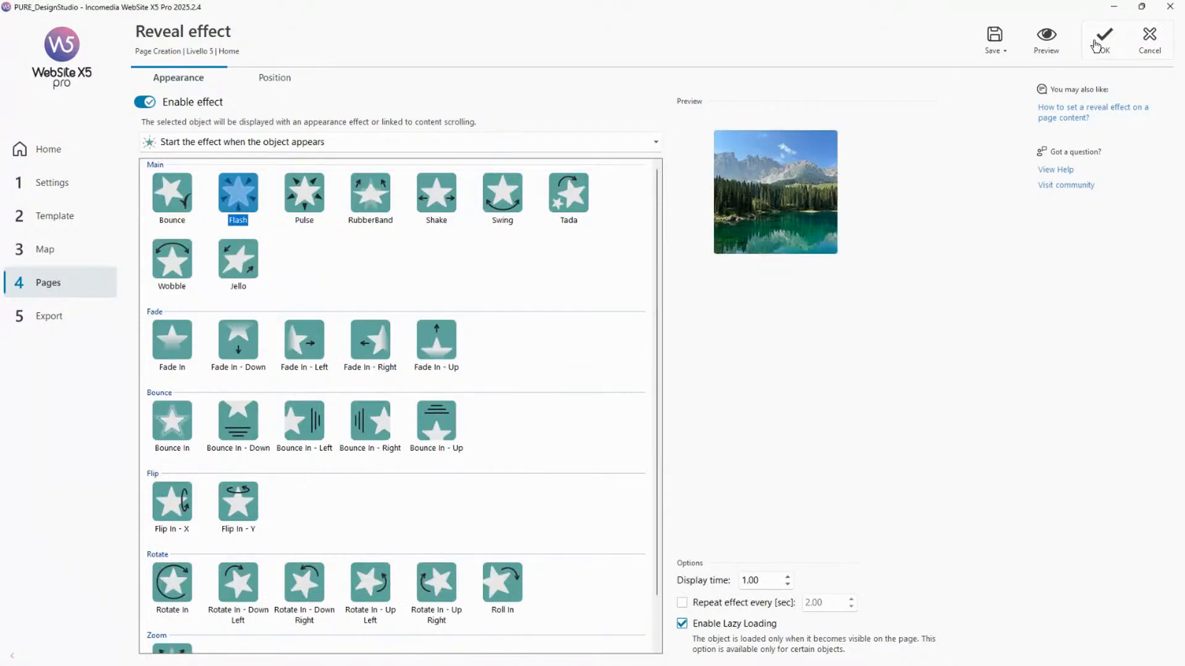
click(1053, 44)
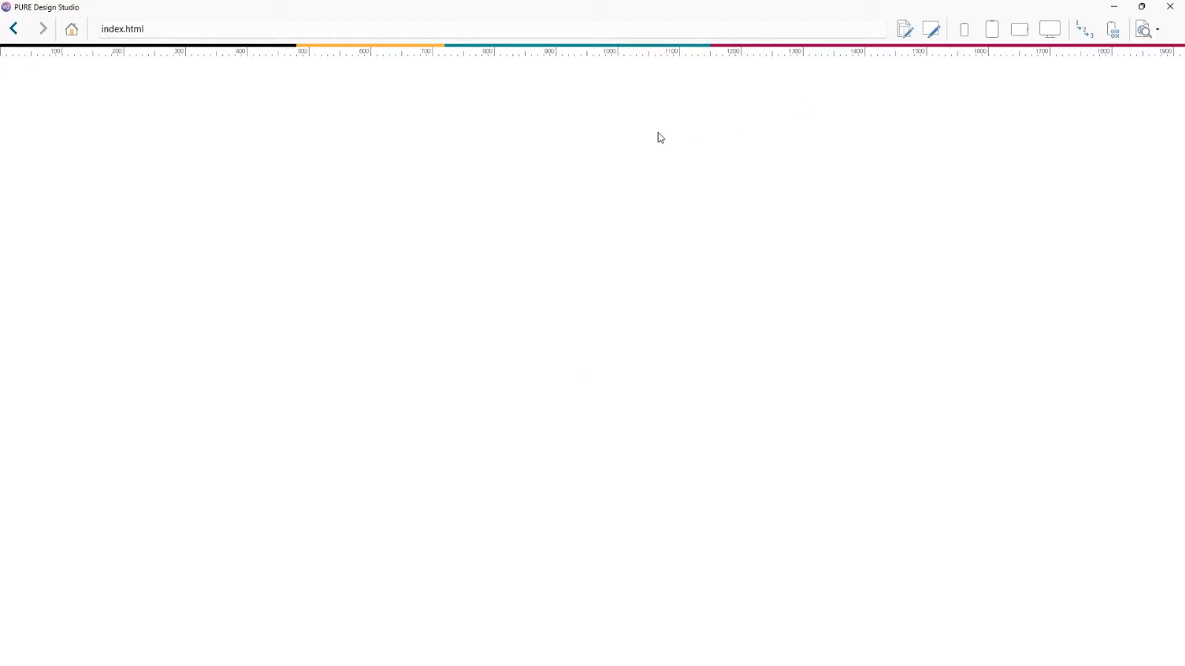
Scroll the preview around the Why Choose Us section to examine the Easy Financing text animation.
scroll(617, 162, down, 15)
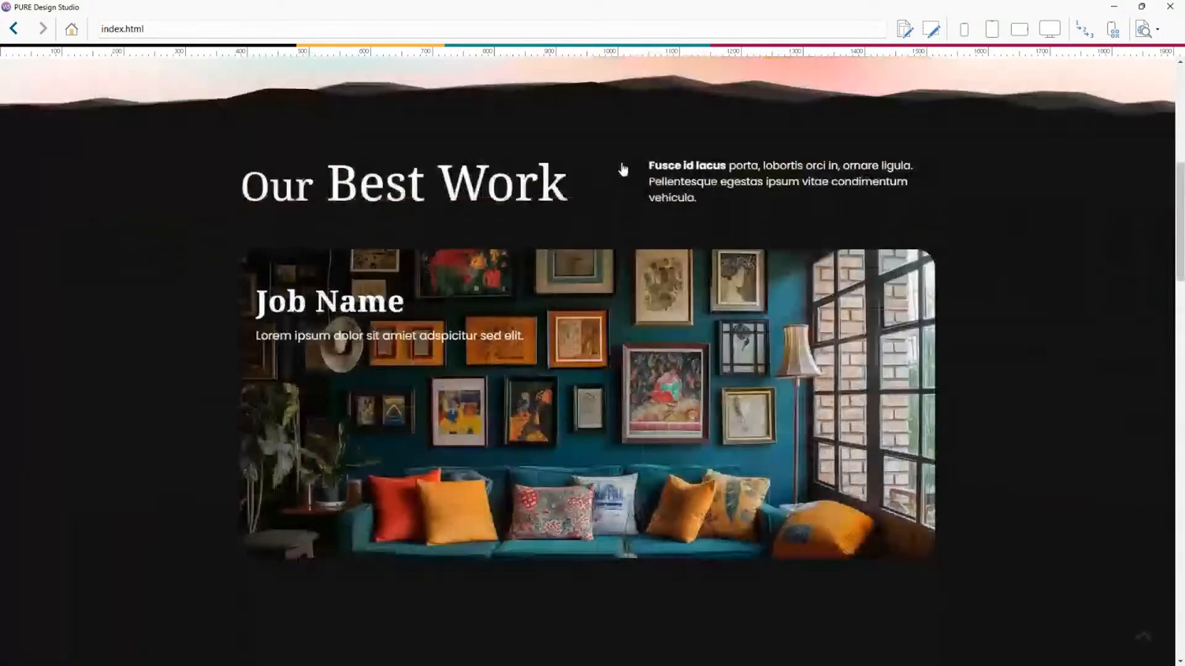
scroll(630, 171, down, 6)
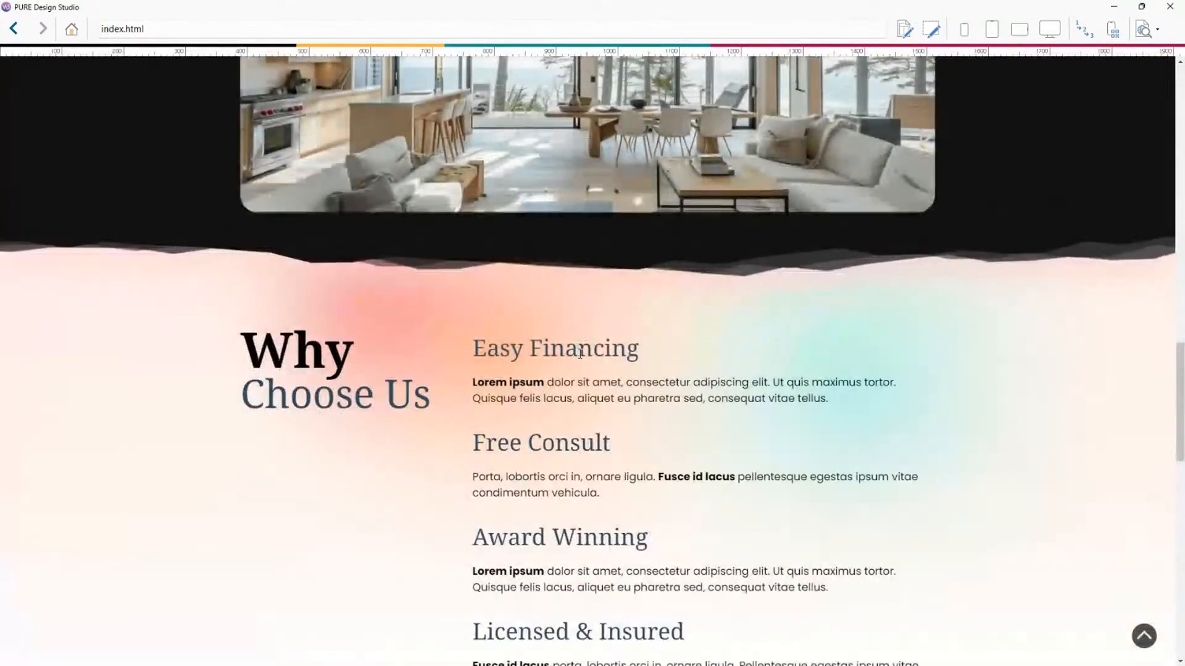
scroll(585, 290, down, 9)
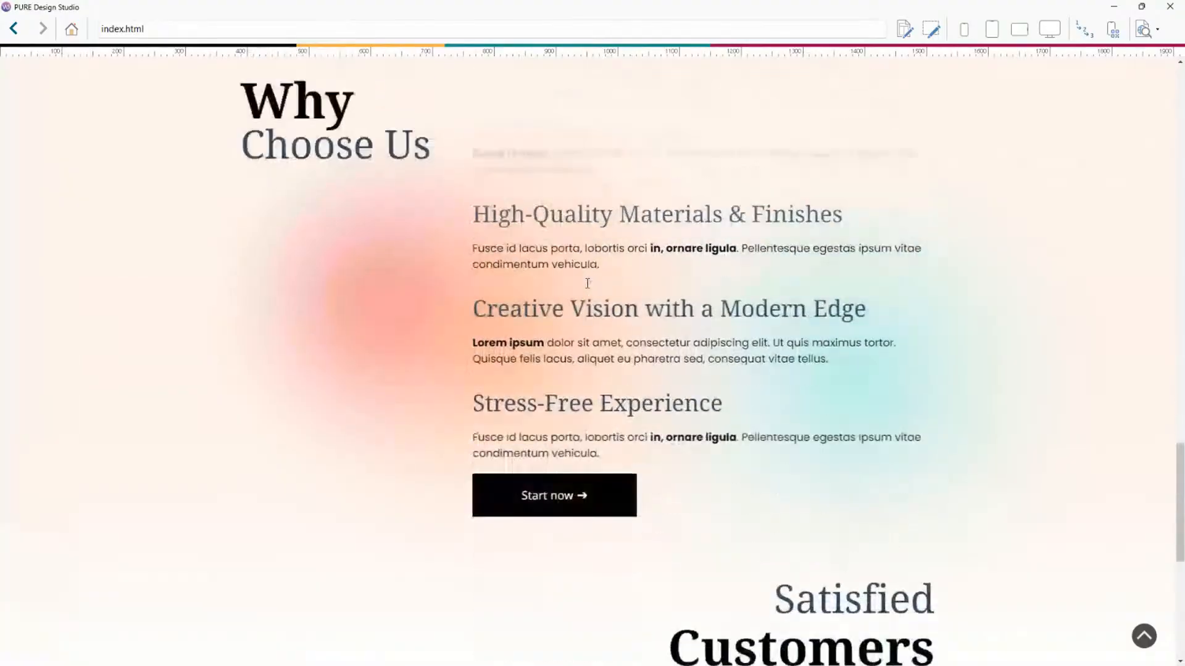
scroll(619, 294, up, 5)
scroll(619, 294, up, 6)
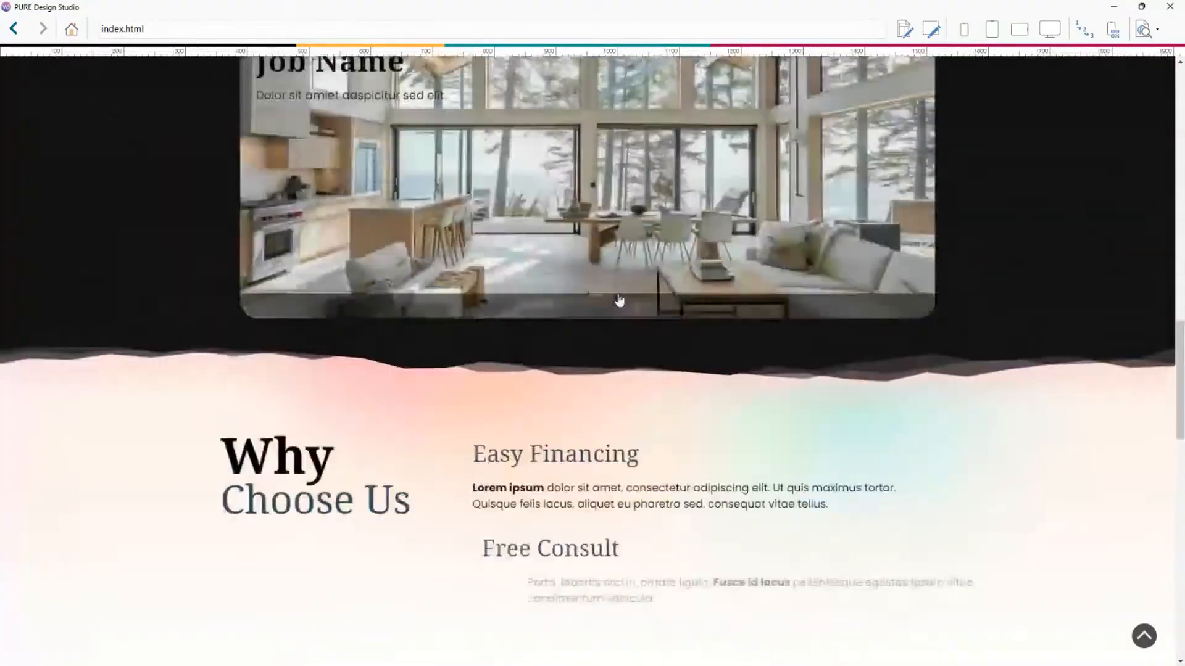
scroll(619, 294, down, 5)
scroll(618, 295, down, 6)
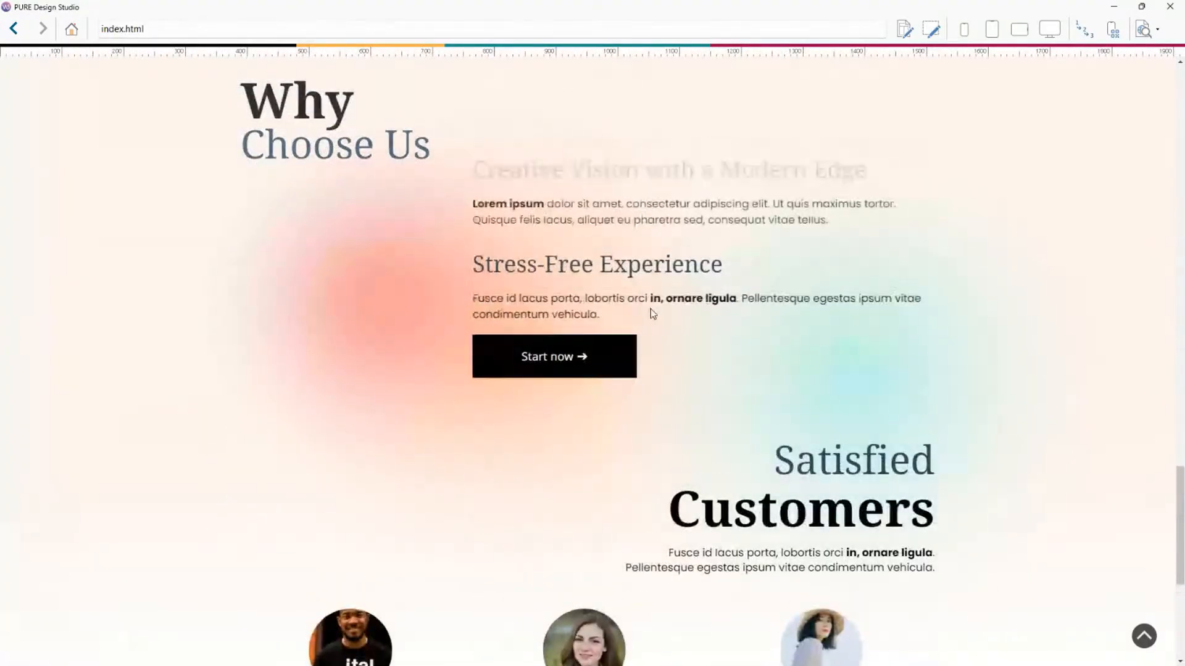
scroll(650, 309, up, 8)
scroll(598, 304, up, 4)
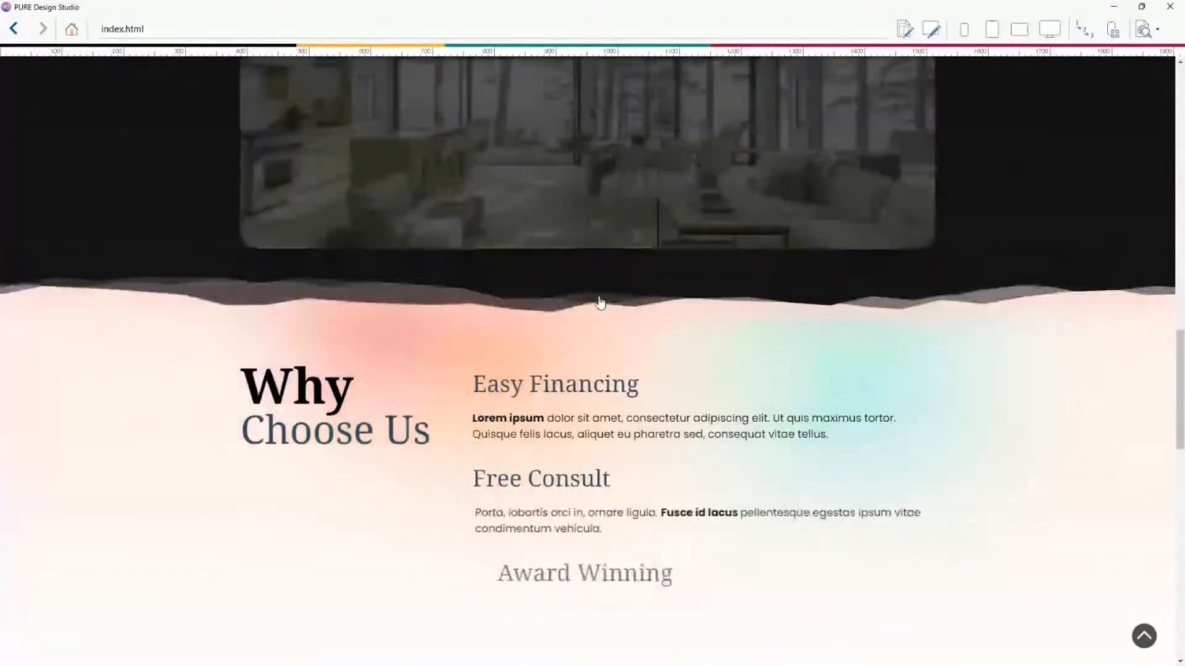
scroll(584, 372, down, 1)
scroll(518, 394, down, 2)
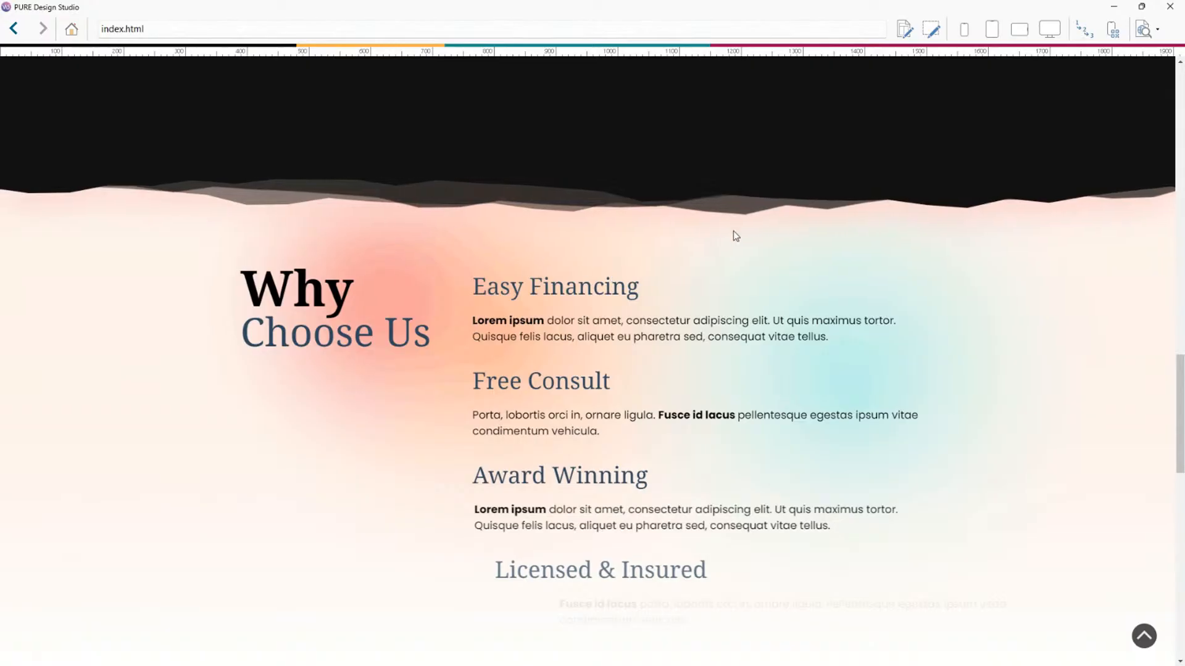
scroll(717, 259, down, 5)
scroll(728, 269, up, 3)
scroll(735, 274, up, 3)
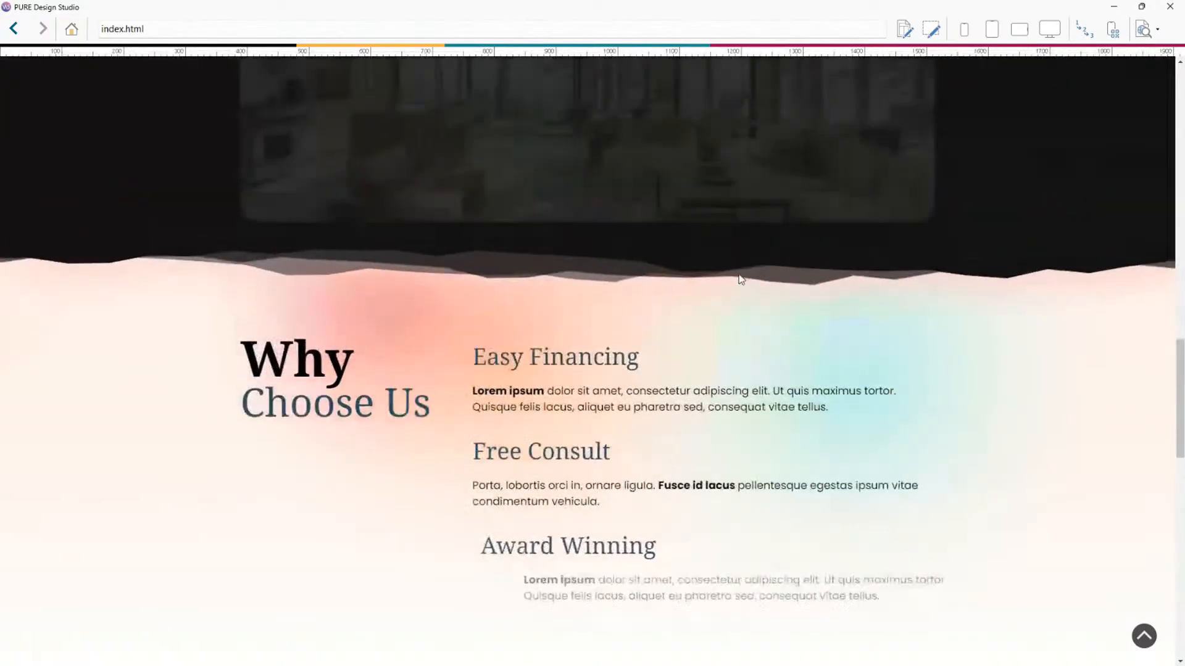
scroll(750, 281, down, 6)
Close the preview, switch the reveal effect back to executing on page scroll, and preview the page again.
click(1160, 12)
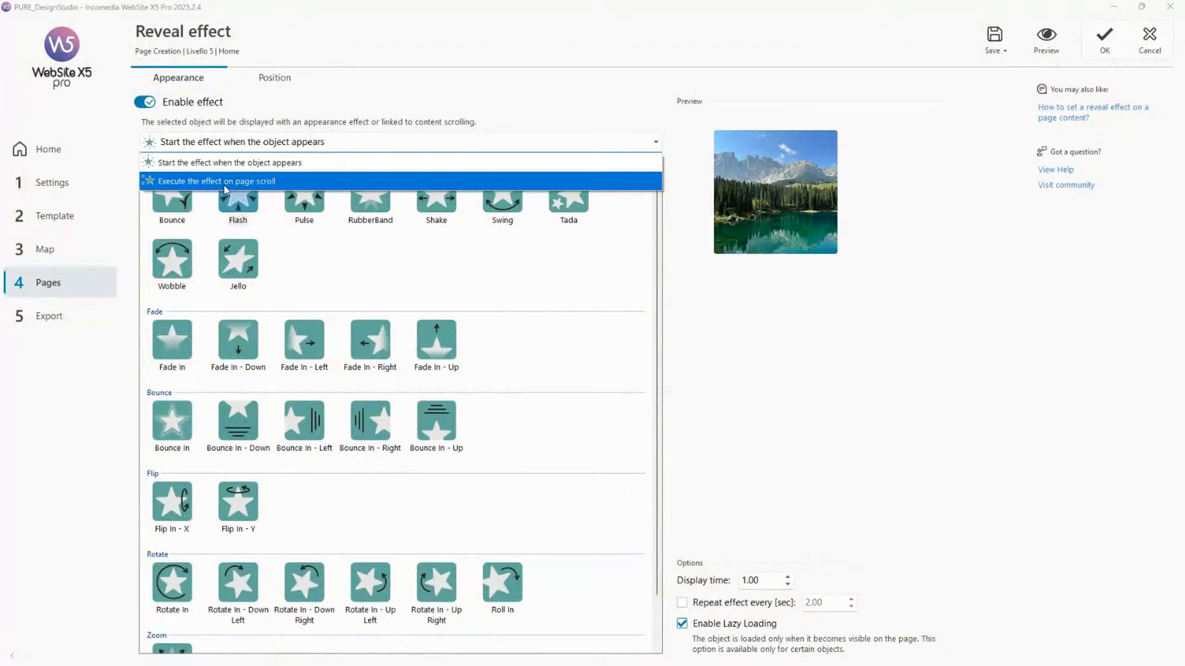
click(225, 182)
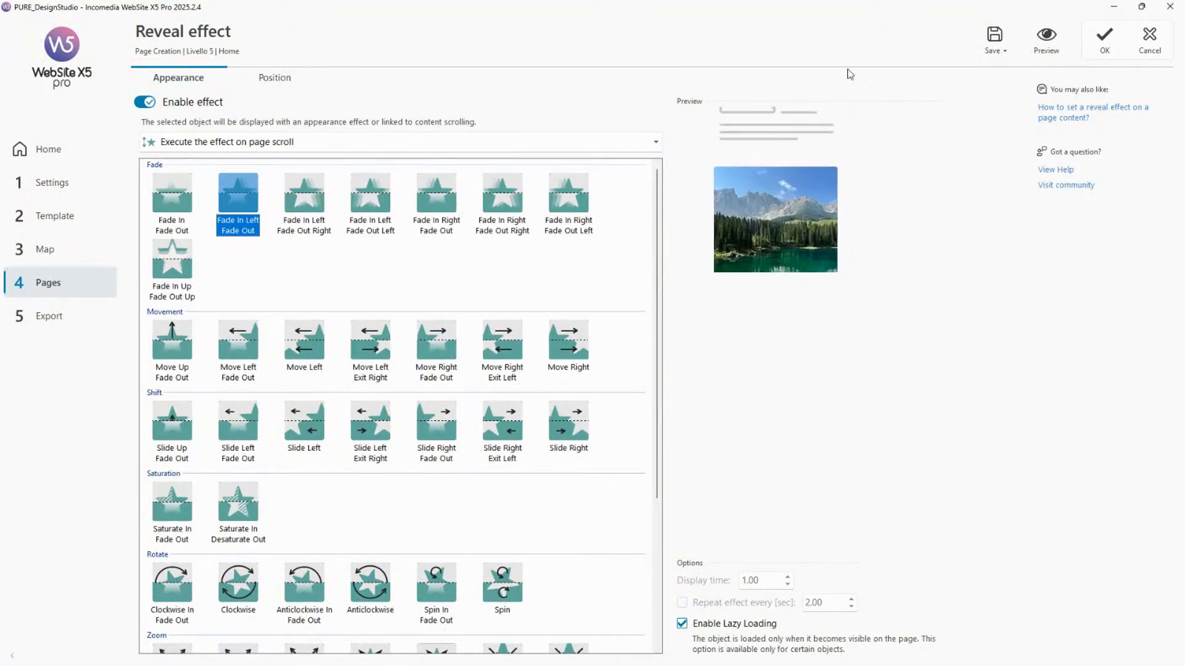
click(1046, 38)
Scroll up and down the Why Choose Us section in the preview to examine the scroll-driven text effects.
scroll(760, 228, down, 4)
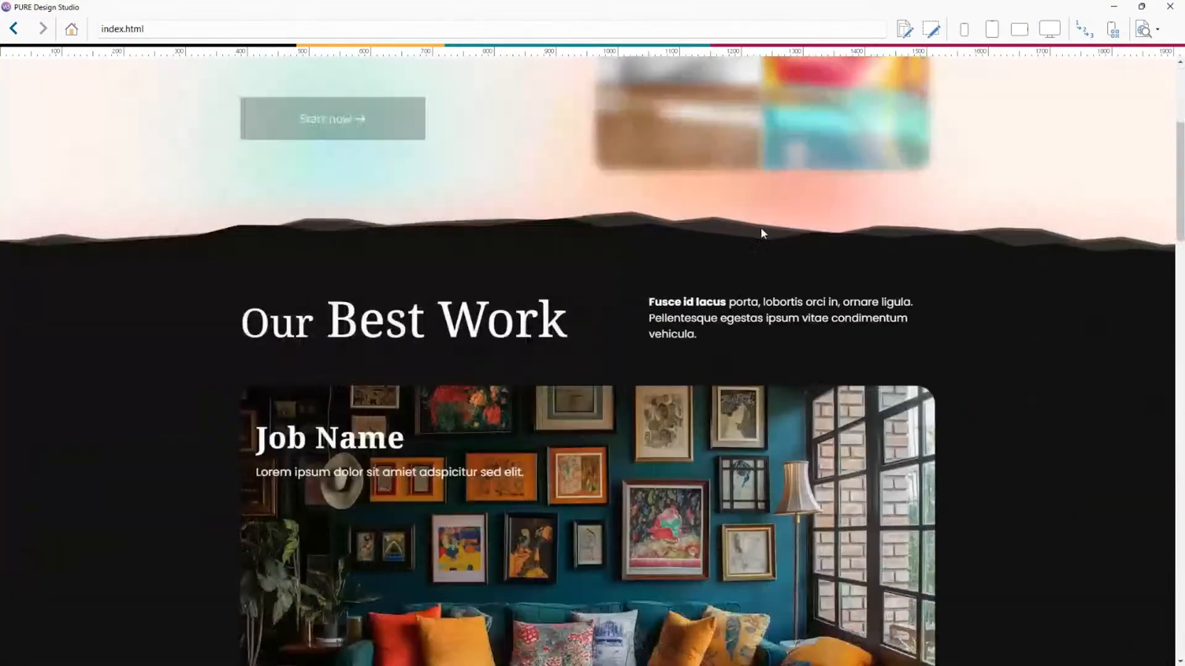
scroll(761, 229, down, 15)
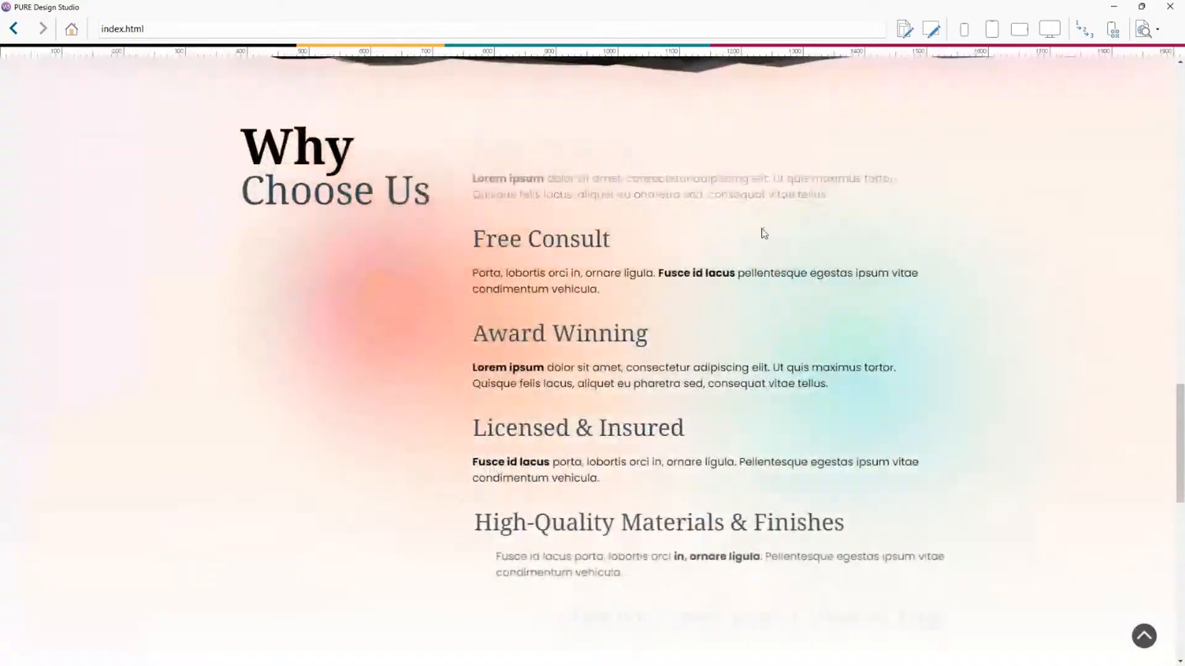
scroll(763, 231, down, 5)
scroll(762, 240, up, 5)
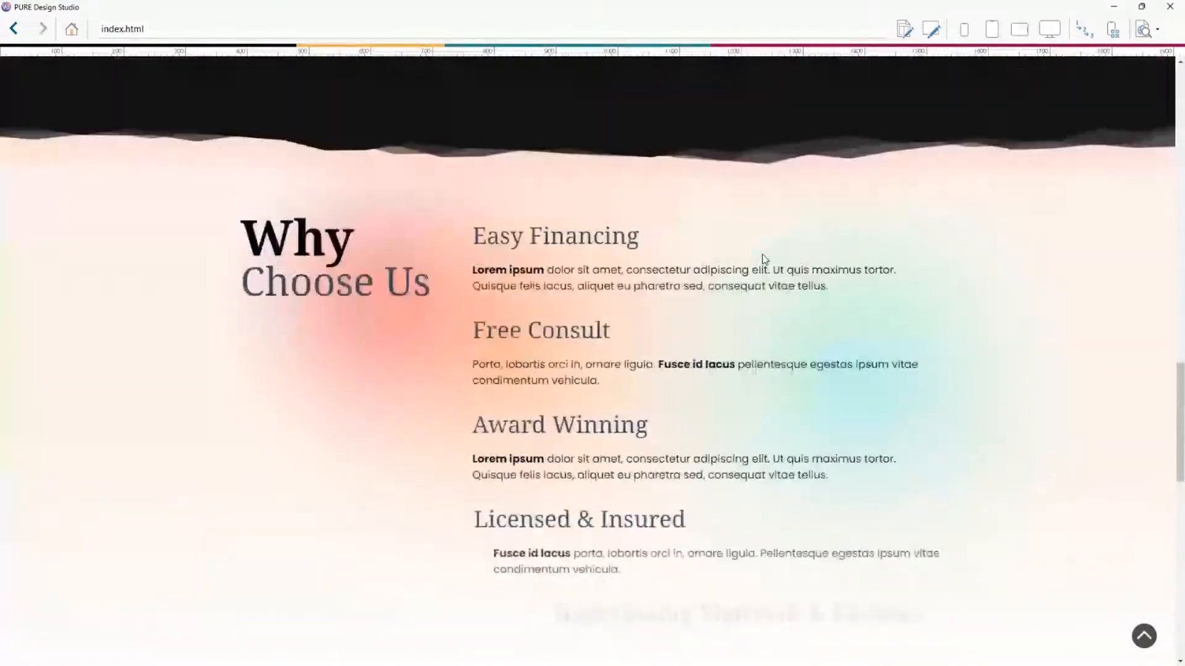
scroll(762, 254, up, 5)
scroll(764, 258, down, 7)
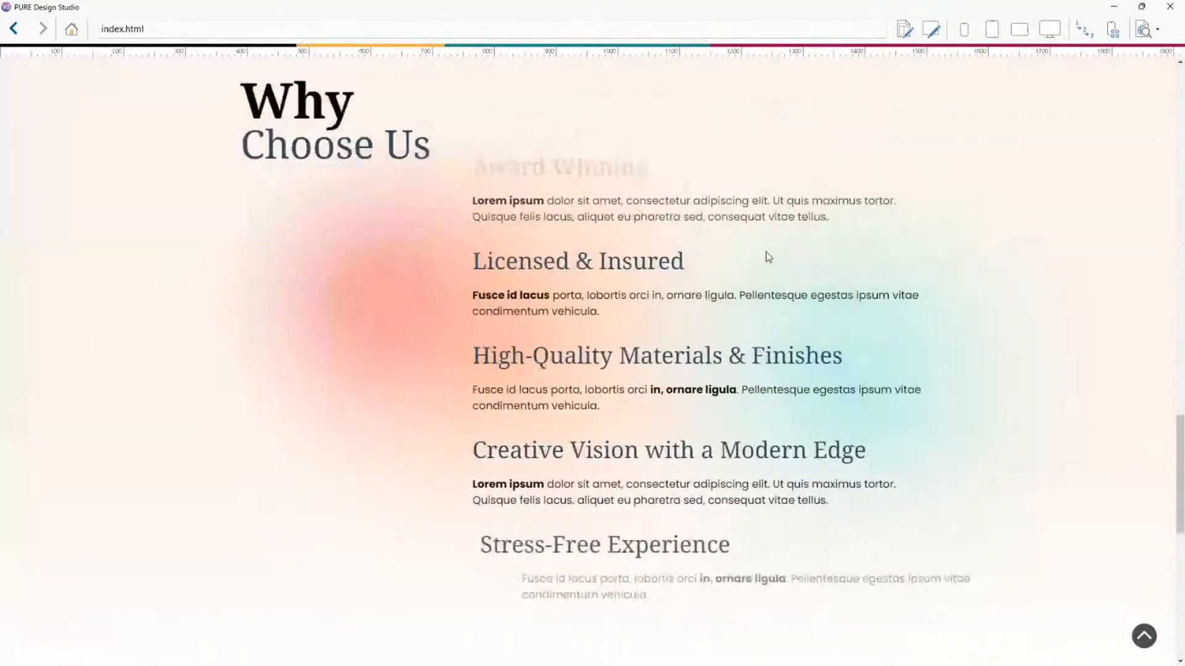
scroll(765, 252, down, 3)
scroll(763, 250, up, 6)
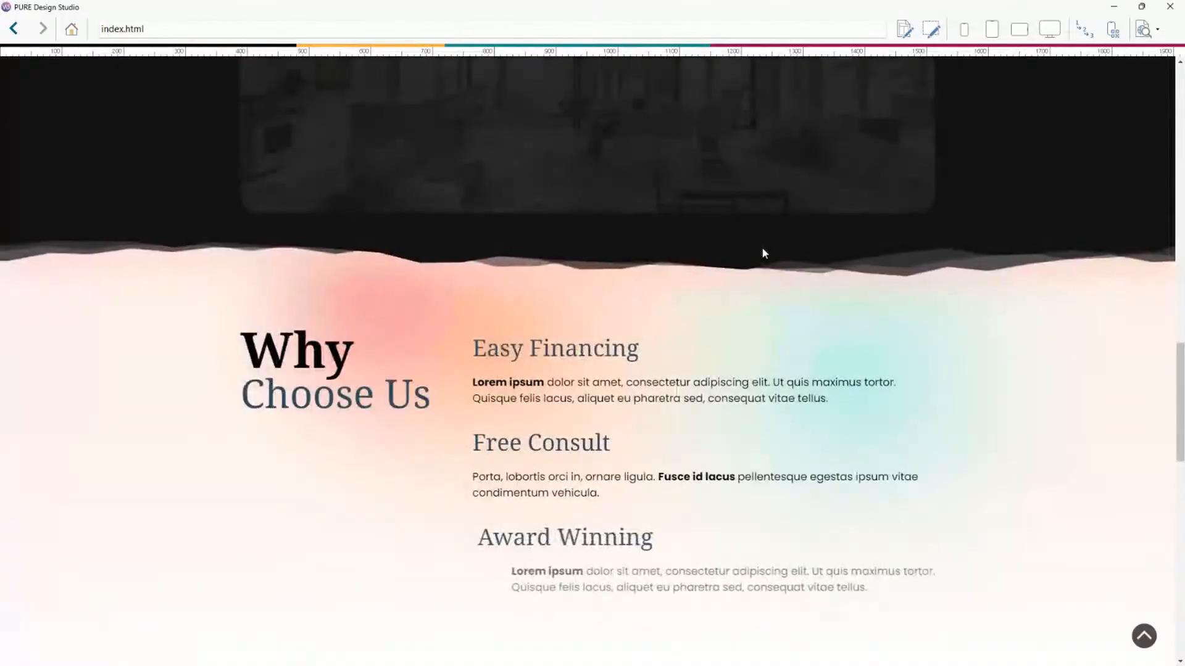
scroll(763, 255, up, 4)
scroll(761, 256, down, 7)
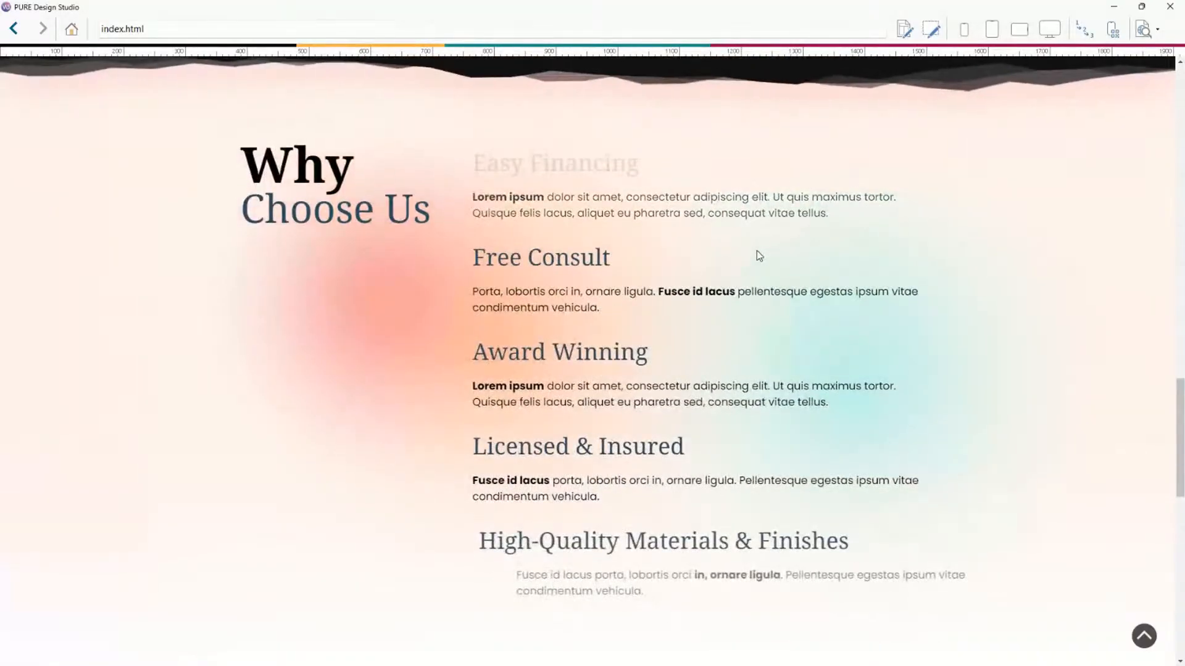
scroll(758, 256, down, 4)
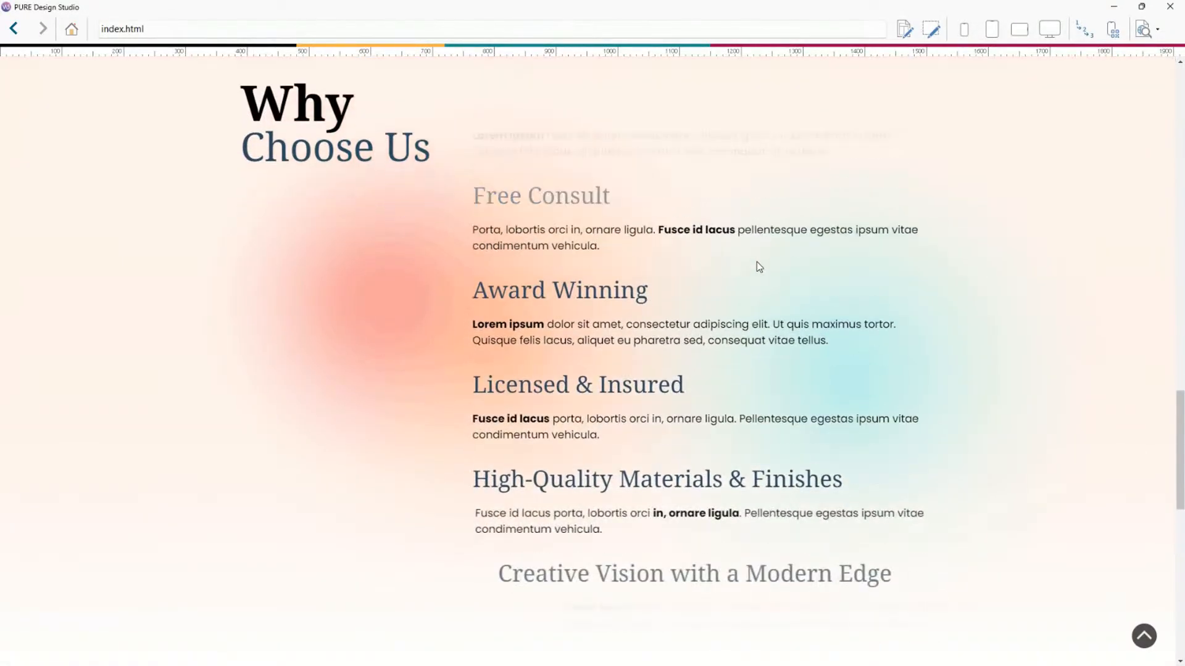
scroll(759, 262, up, 4)
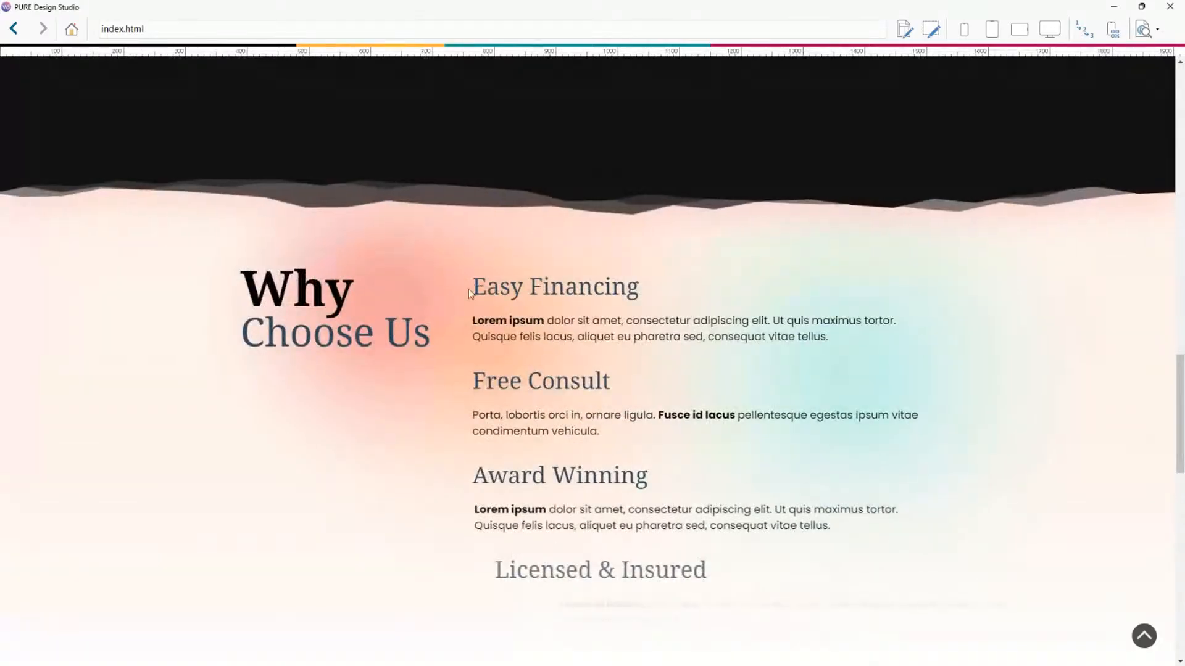
drag(469, 288, 662, 297)
click(679, 286)
mouse_move(470, 287)
mouse_down()
mouse_move(642, 289)
mouse_move(470, 286)
mouse_up()
click(673, 288)
click(601, 280)
scroll(611, 281, down, 5)
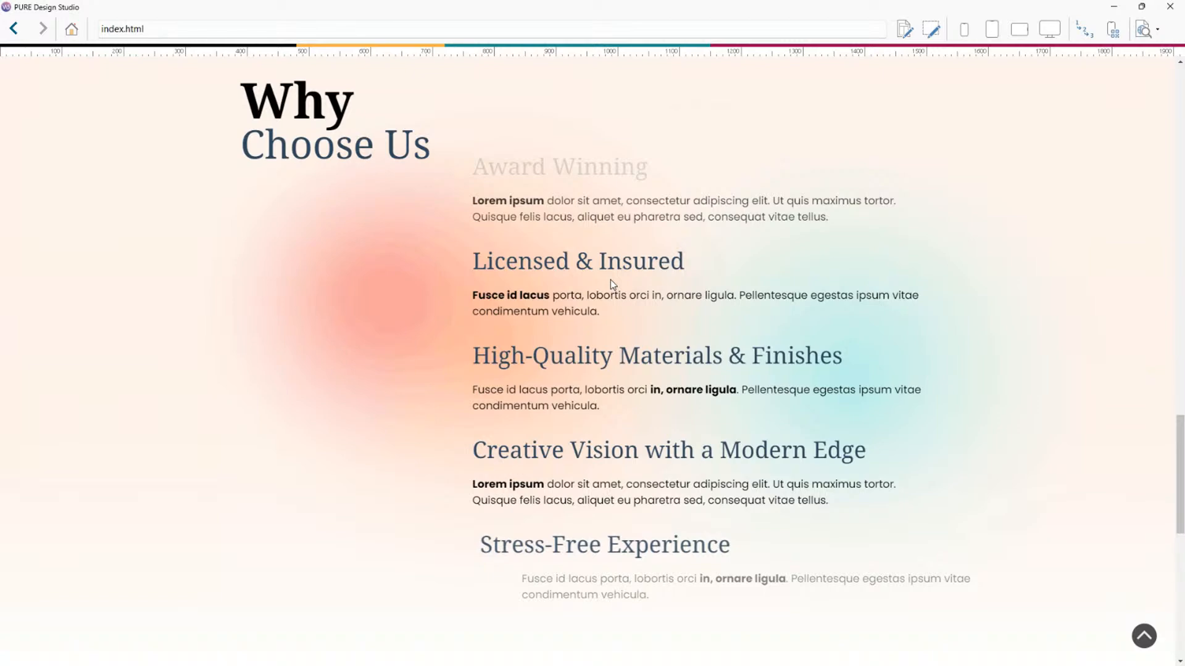
Keep scrolling the preview back and forth over the Why Choose Us list to compare how each item animates.
scroll(661, 253, up, 4)
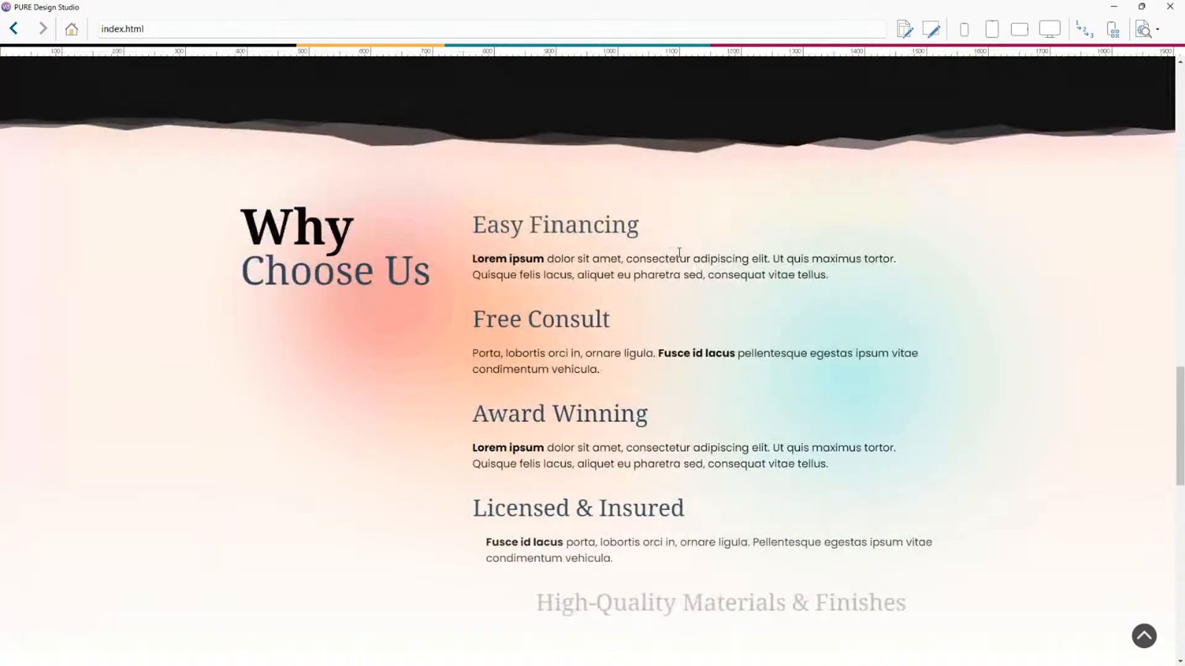
scroll(702, 248, up, 1)
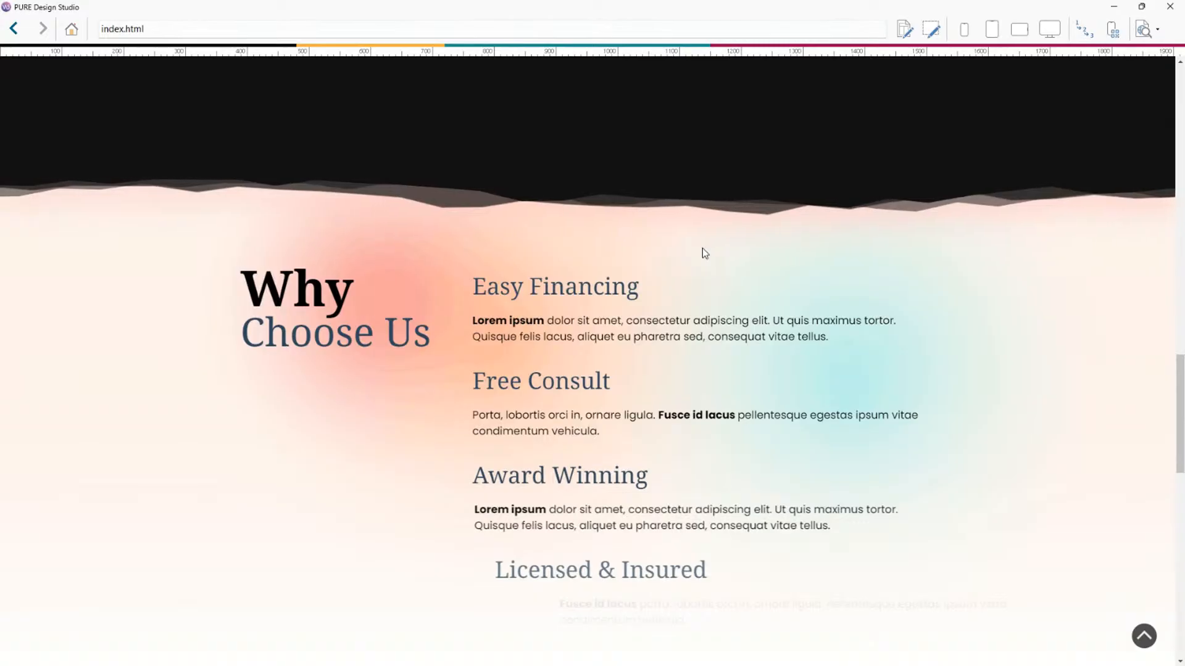
scroll(706, 270, down, 2)
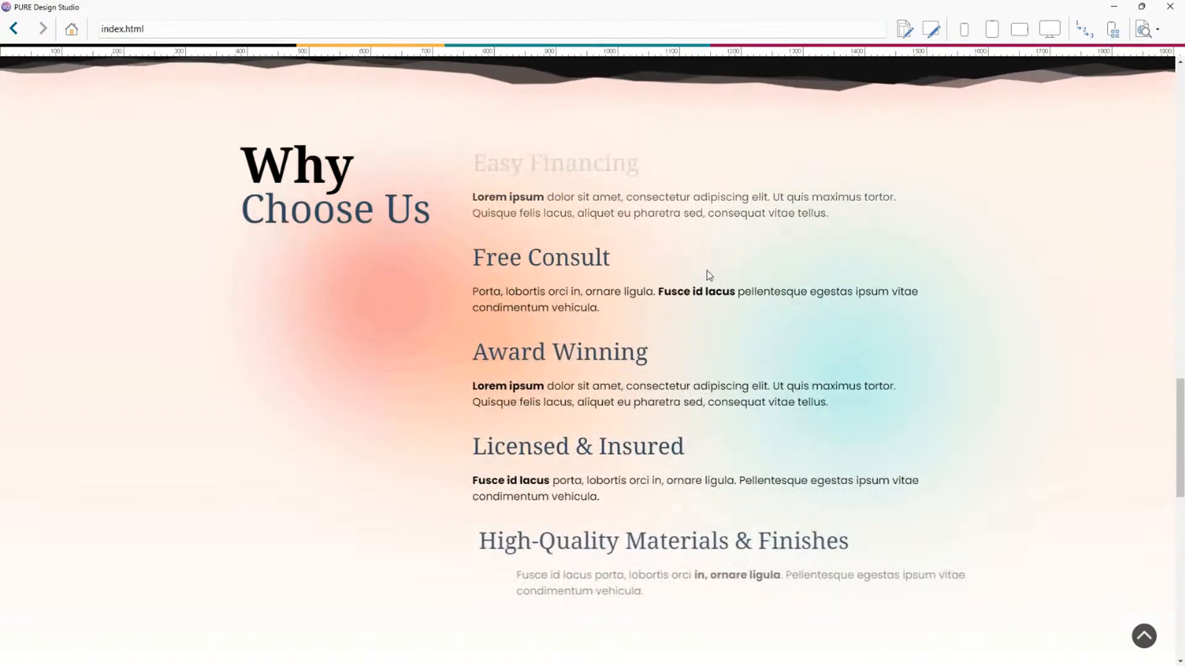
scroll(707, 272, down, 4)
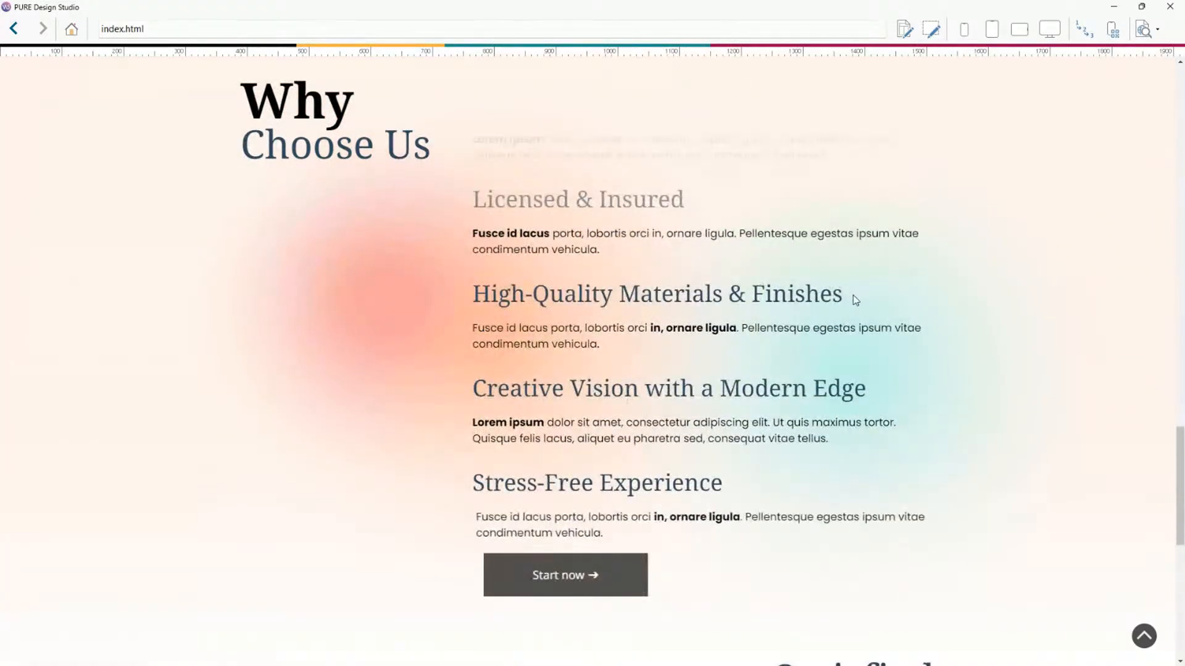
drag(855, 300, 489, 295)
click(489, 295)
scroll(724, 365, down, 2)
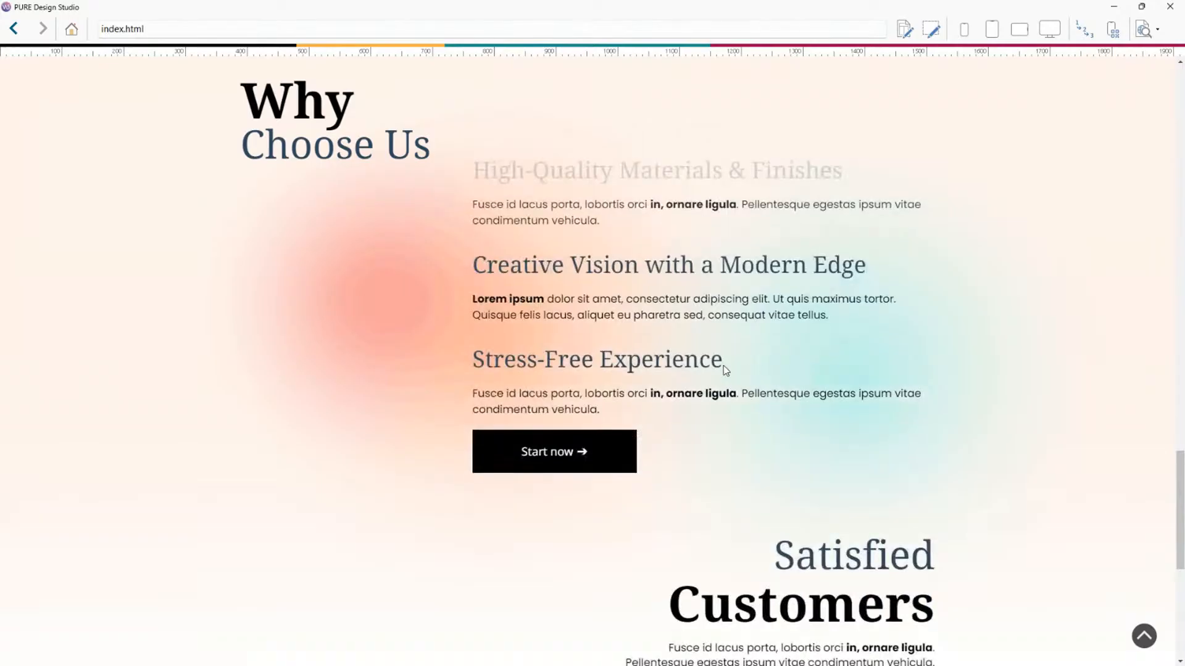
click(701, 342)
scroll(718, 339, up, 1)
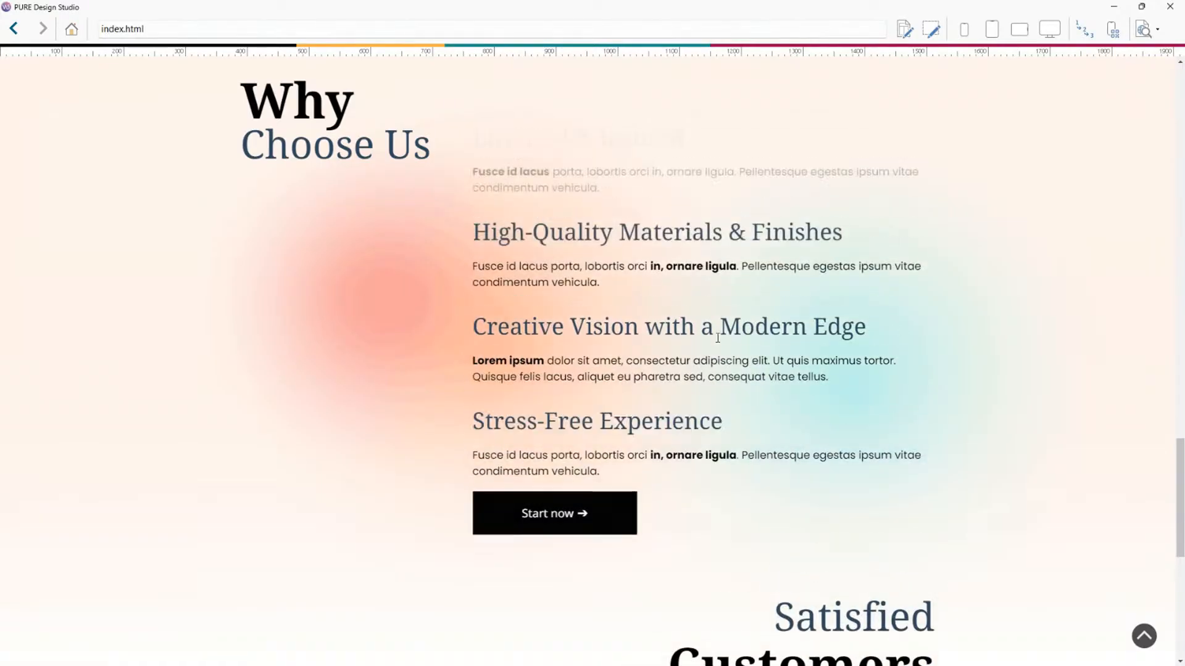
scroll(717, 338, up, 8)
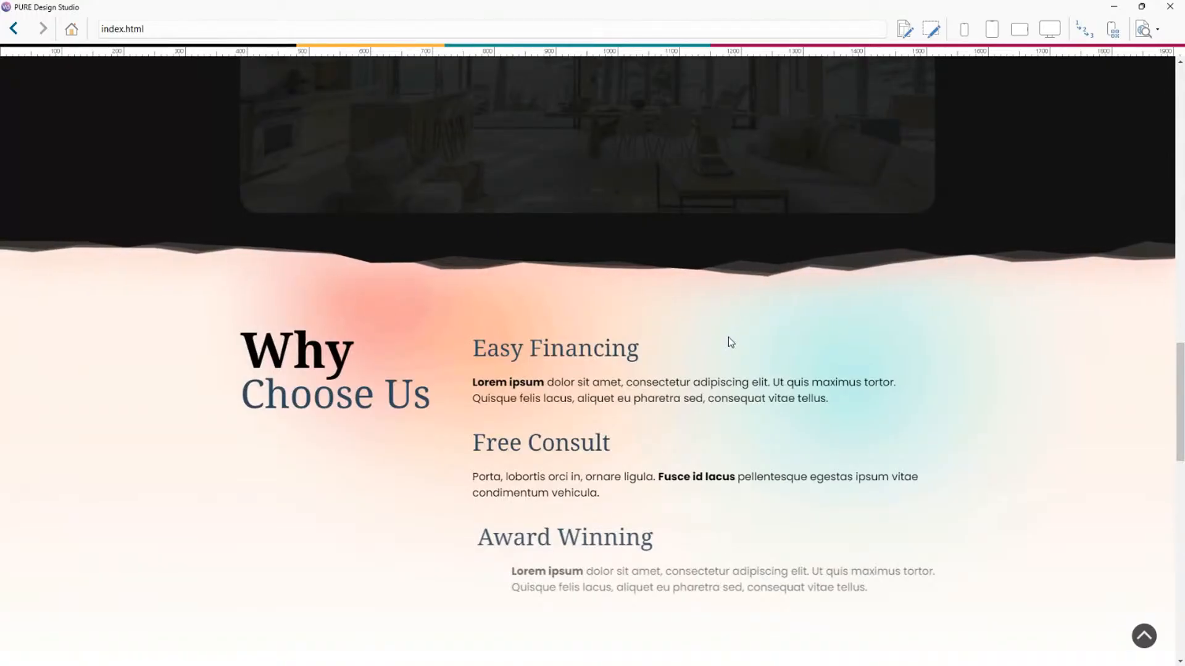
scroll(728, 338, down, 2)
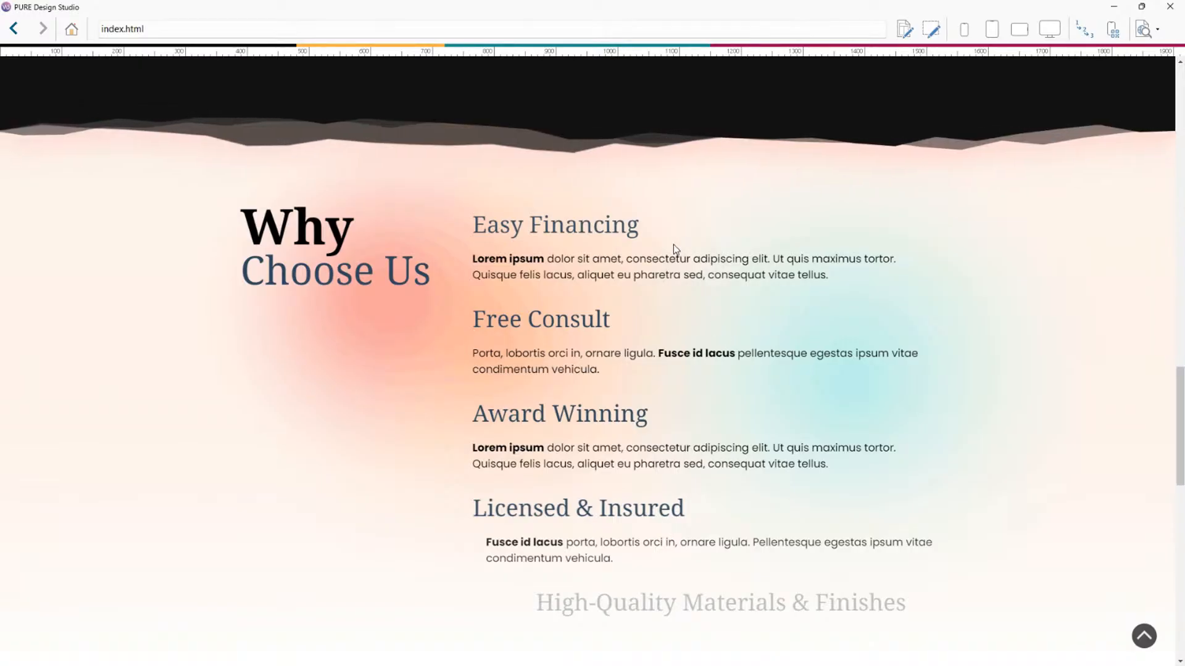
scroll(672, 245, down, 2)
scroll(673, 244, down, 7)
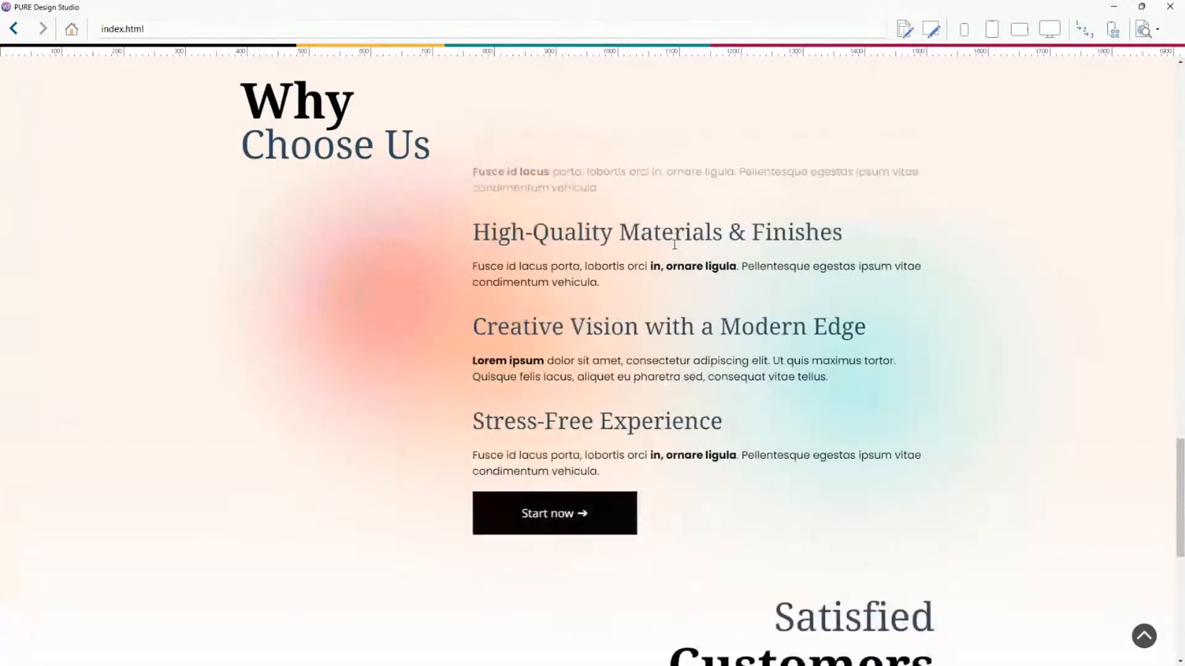
scroll(790, 281, up, 9)
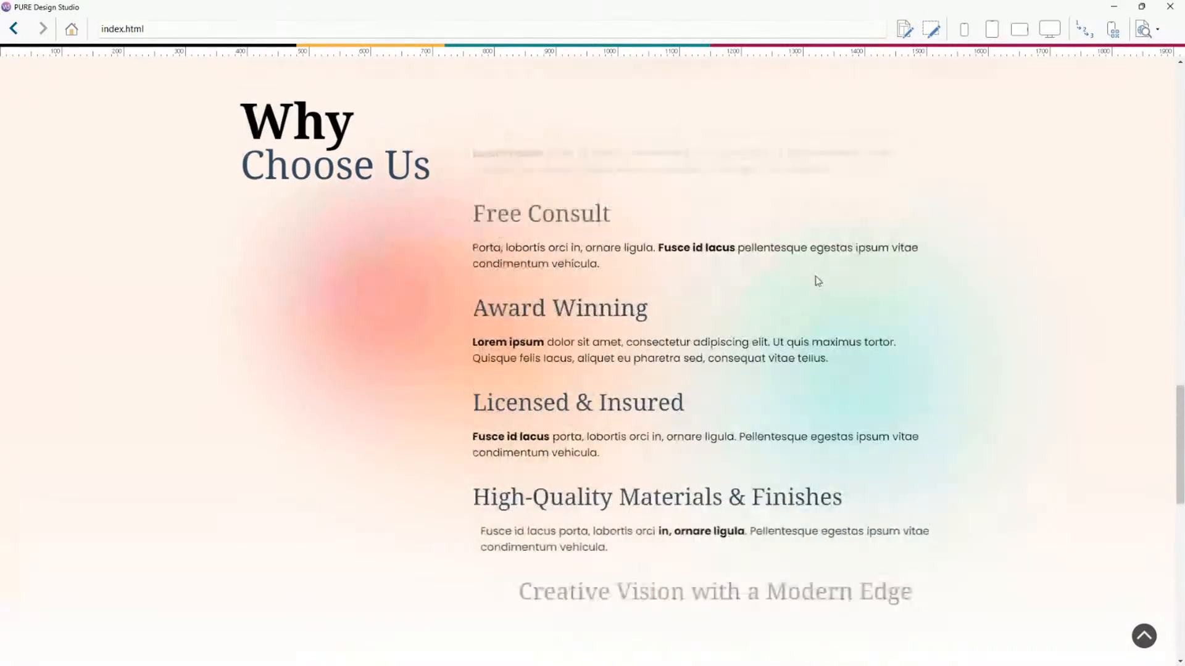
scroll(819, 275, up, 20)
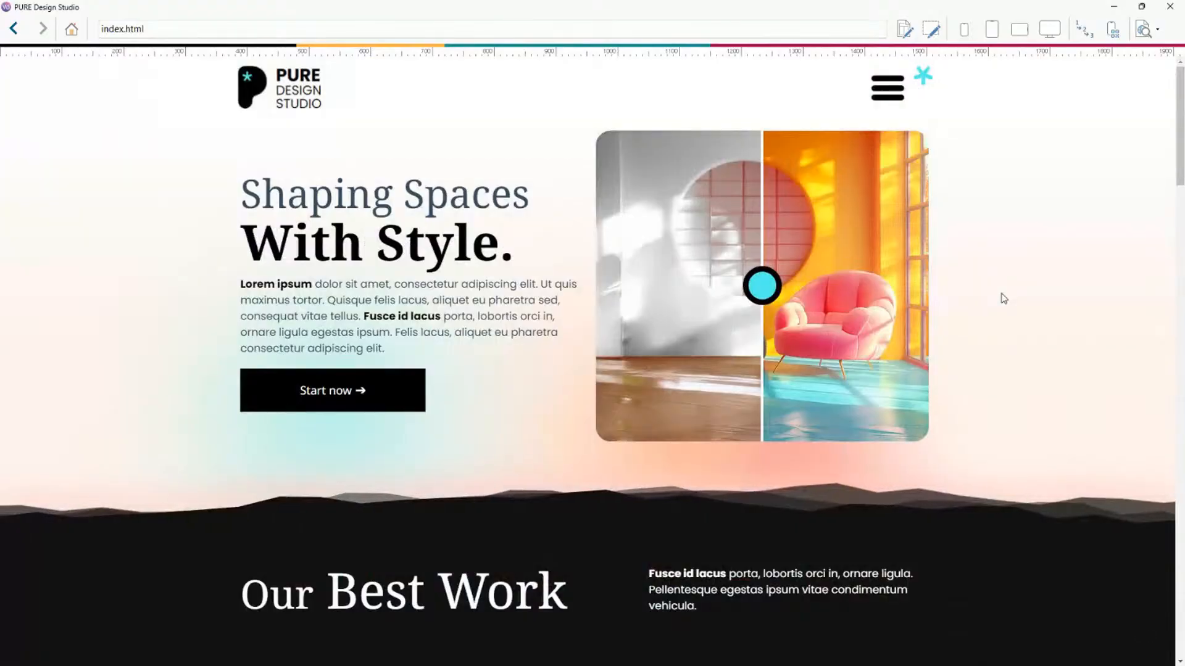
Close the preview, open the Position options of the reveal effect, and cancel the dialog.
click(1182, 7)
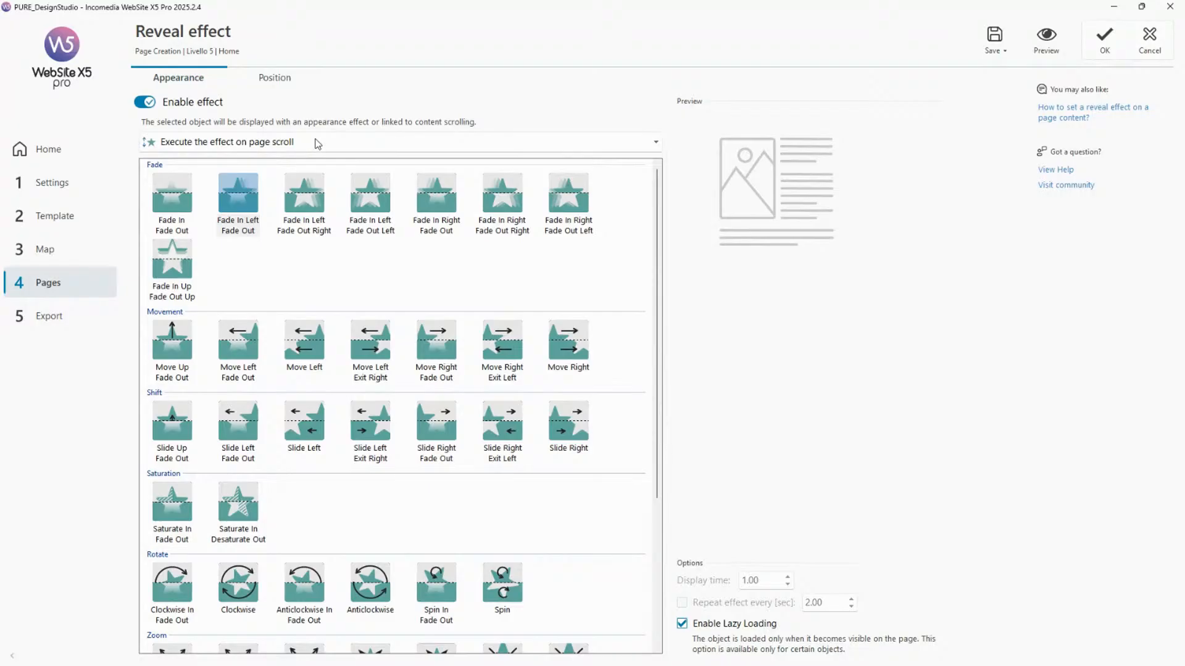
click(274, 79)
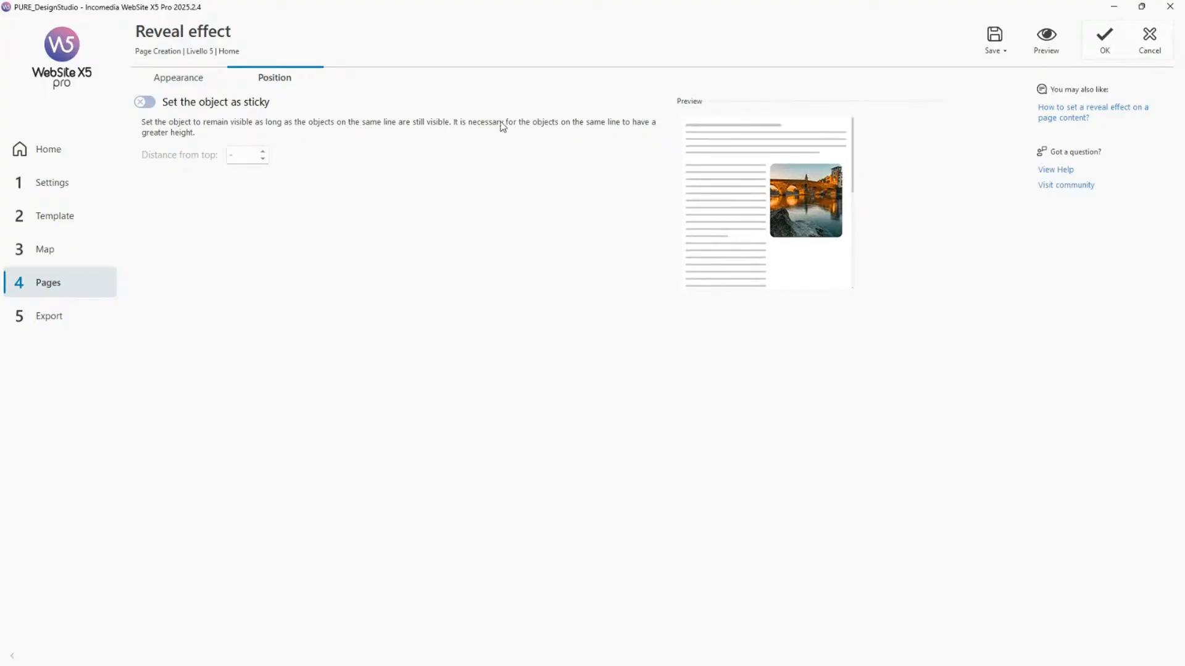
click(1149, 38)
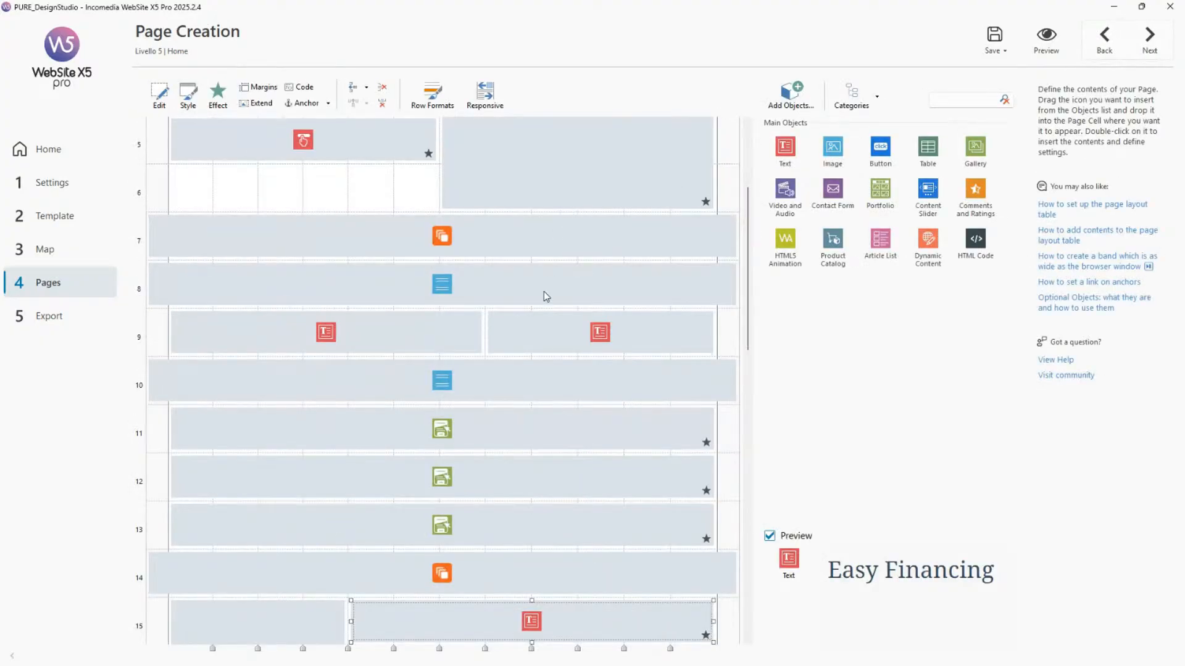
Select the Why Choose Us heading object in the tall left column and preview the page.
scroll(544, 292, down, 9)
click(313, 294)
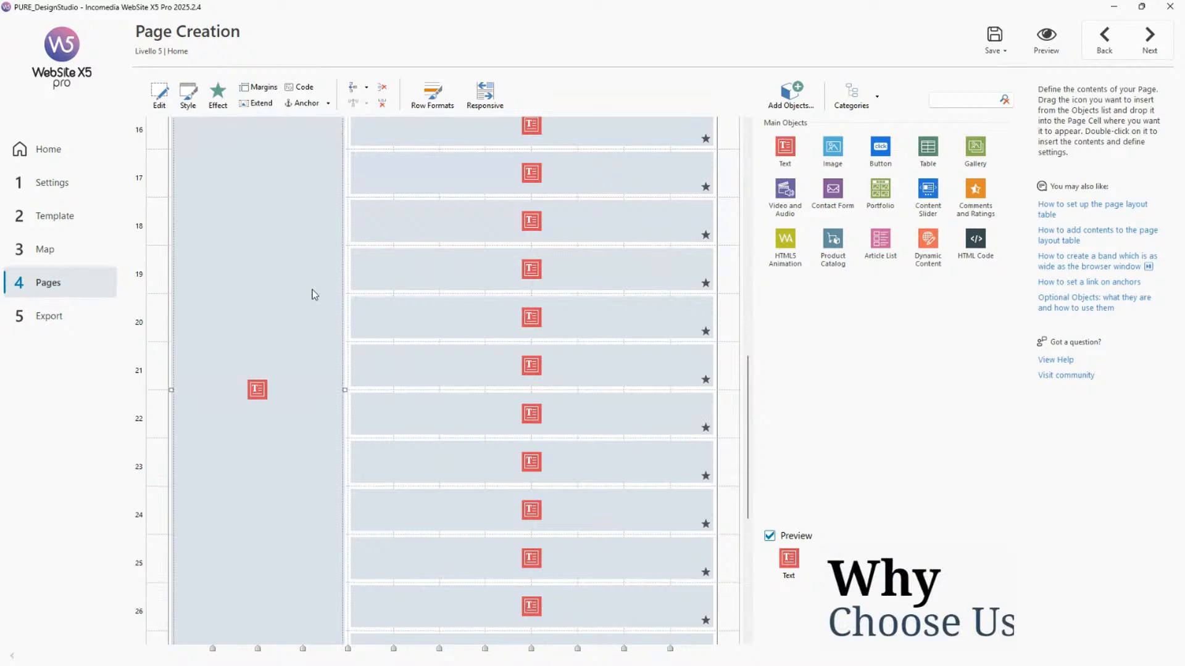
scroll(313, 294, up, 2)
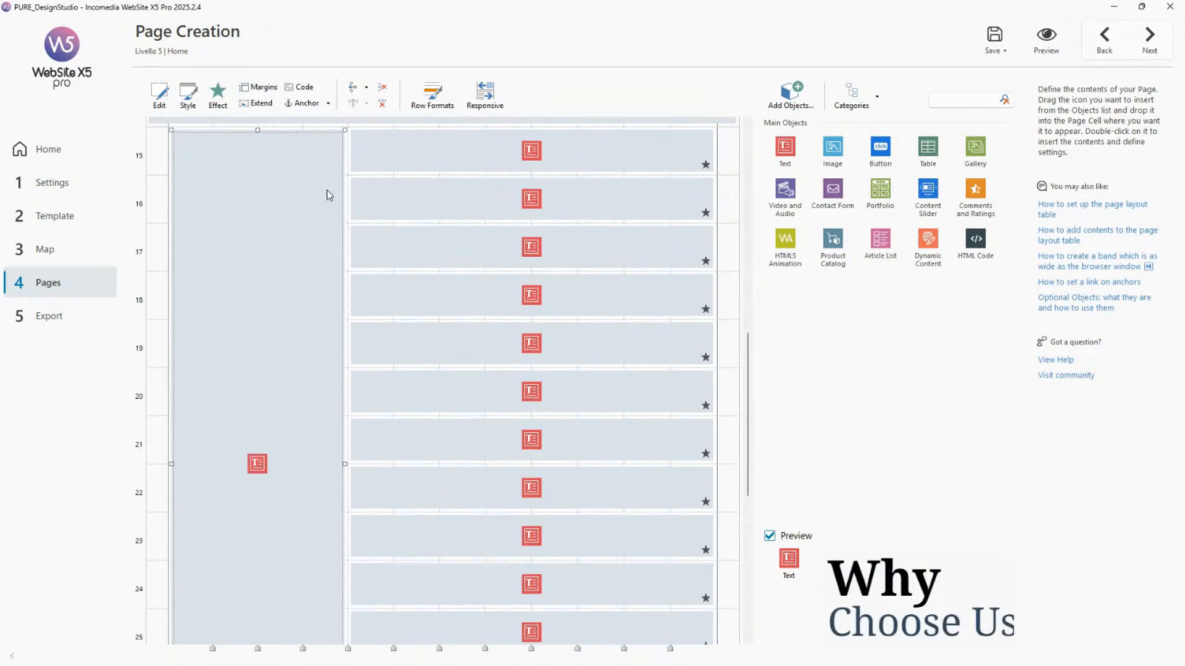
scroll(512, 192, down, 5)
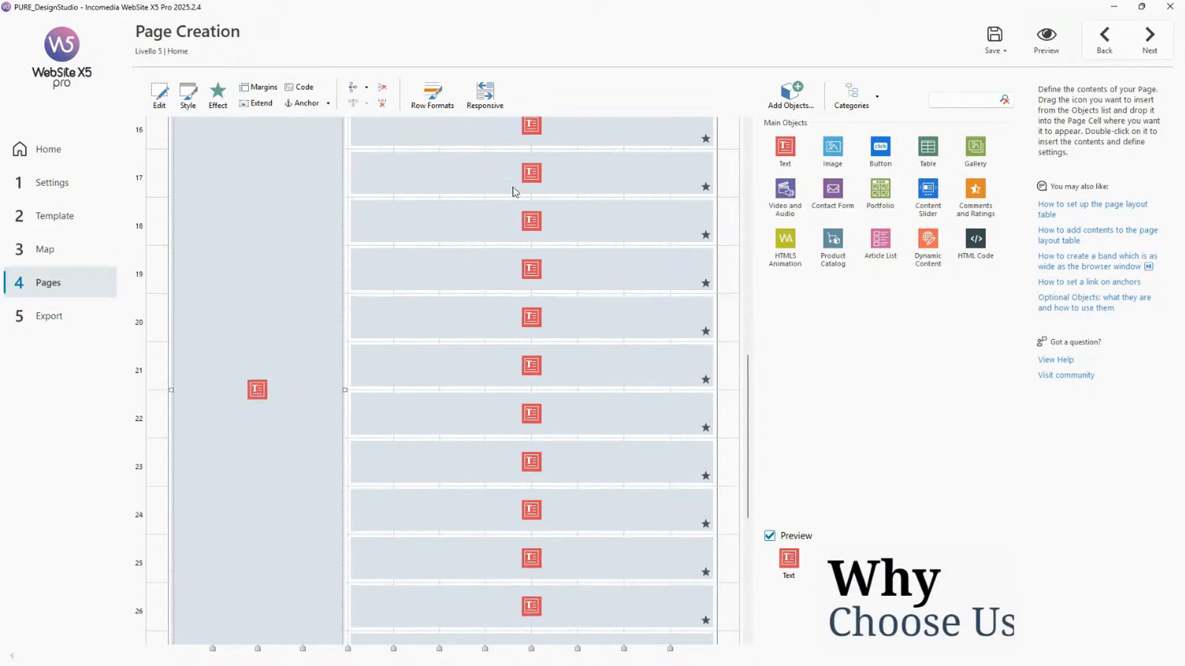
scroll(531, 474, up, 3)
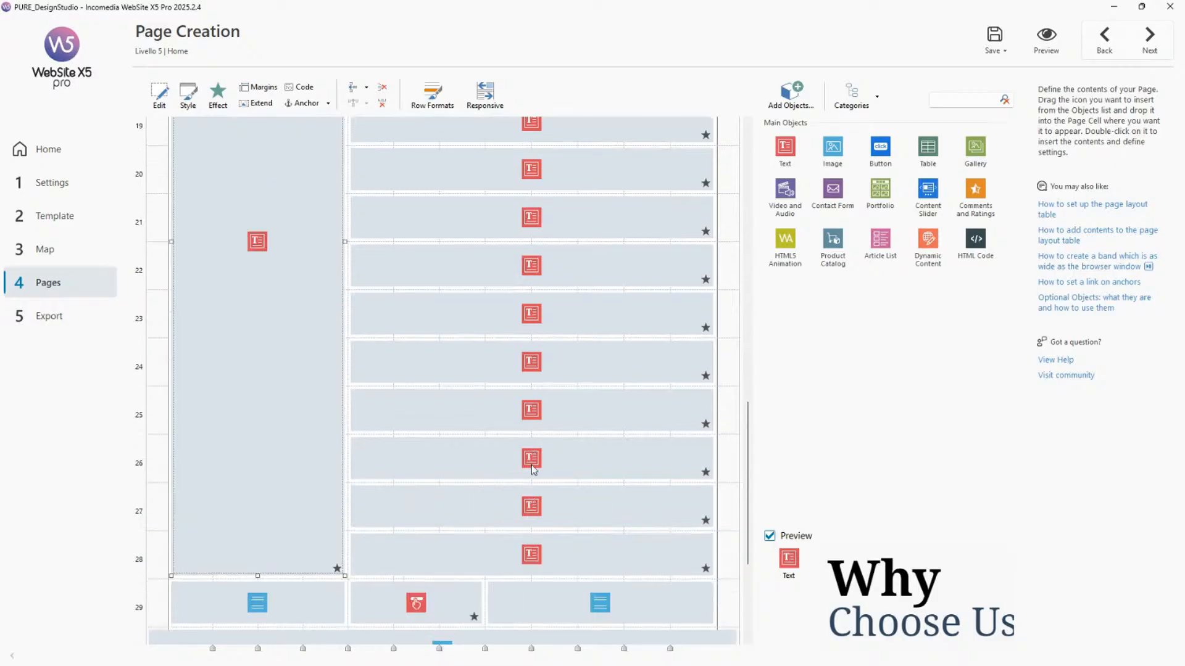
click(1043, 43)
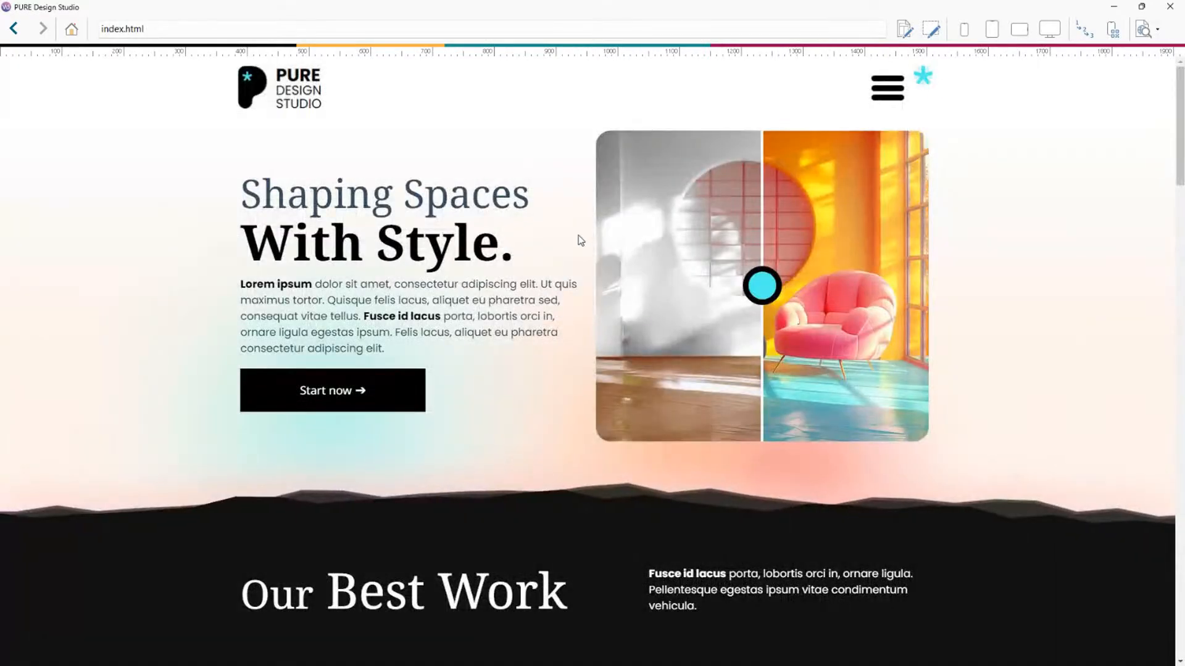
Scroll the preview through the Why Choose Us section to examine how the heading behaves while the list scrolls.
scroll(580, 241, down, 10)
scroll(580, 240, down, 10)
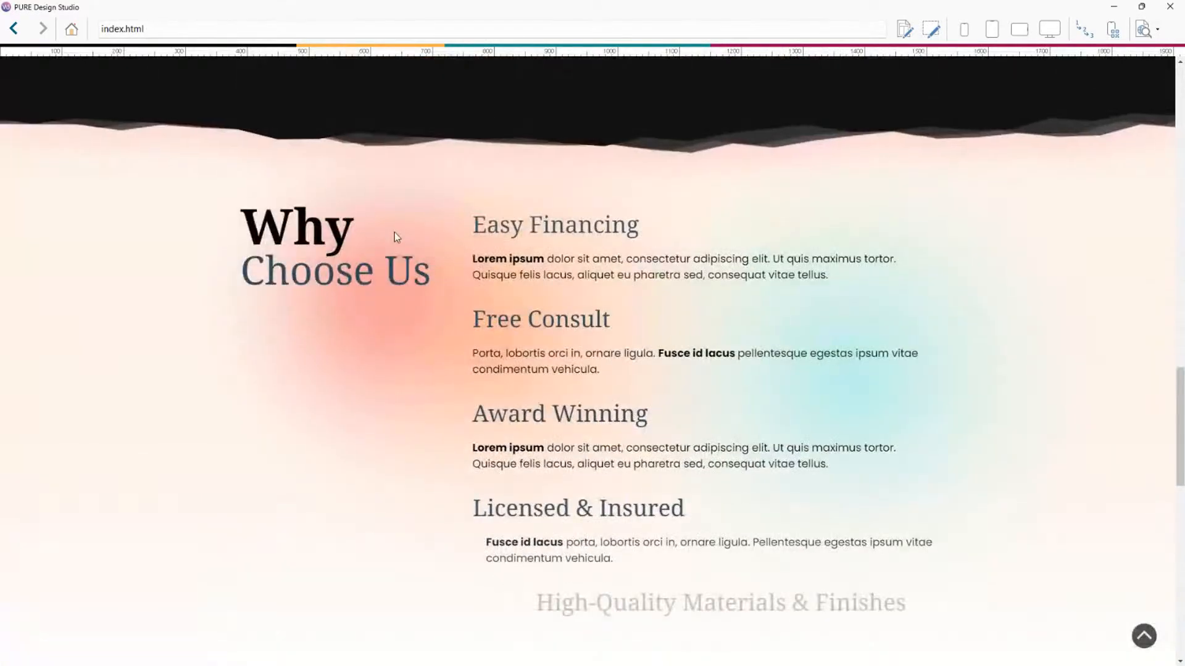
scroll(385, 179, down, 7)
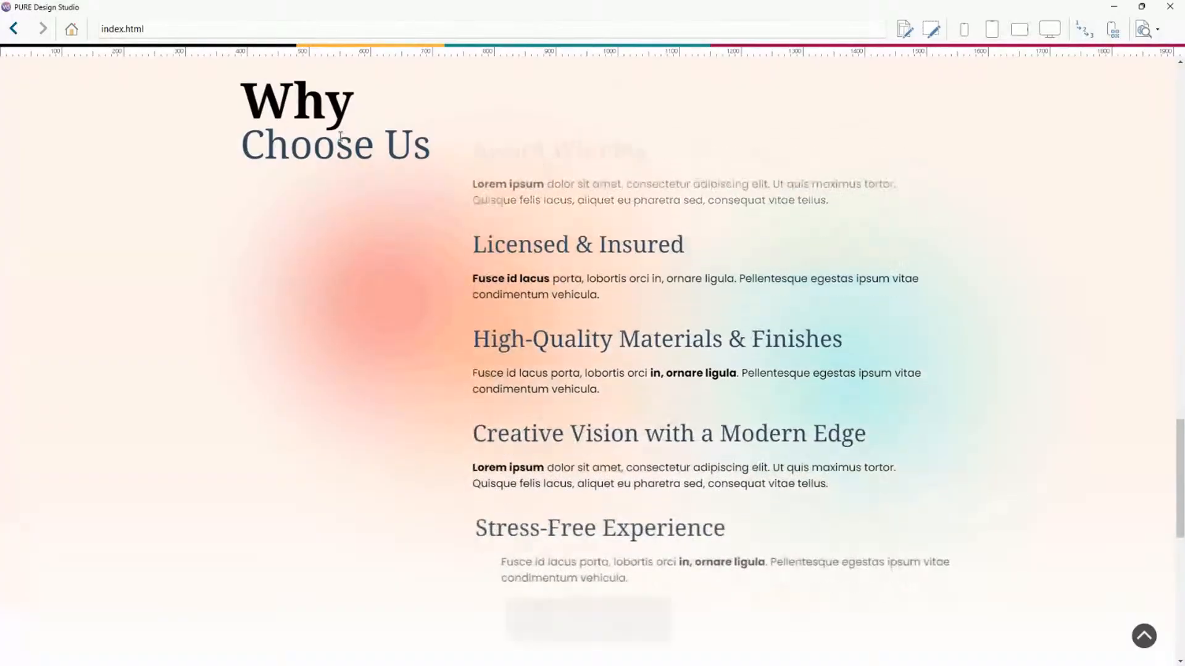
scroll(555, 172, down, 2)
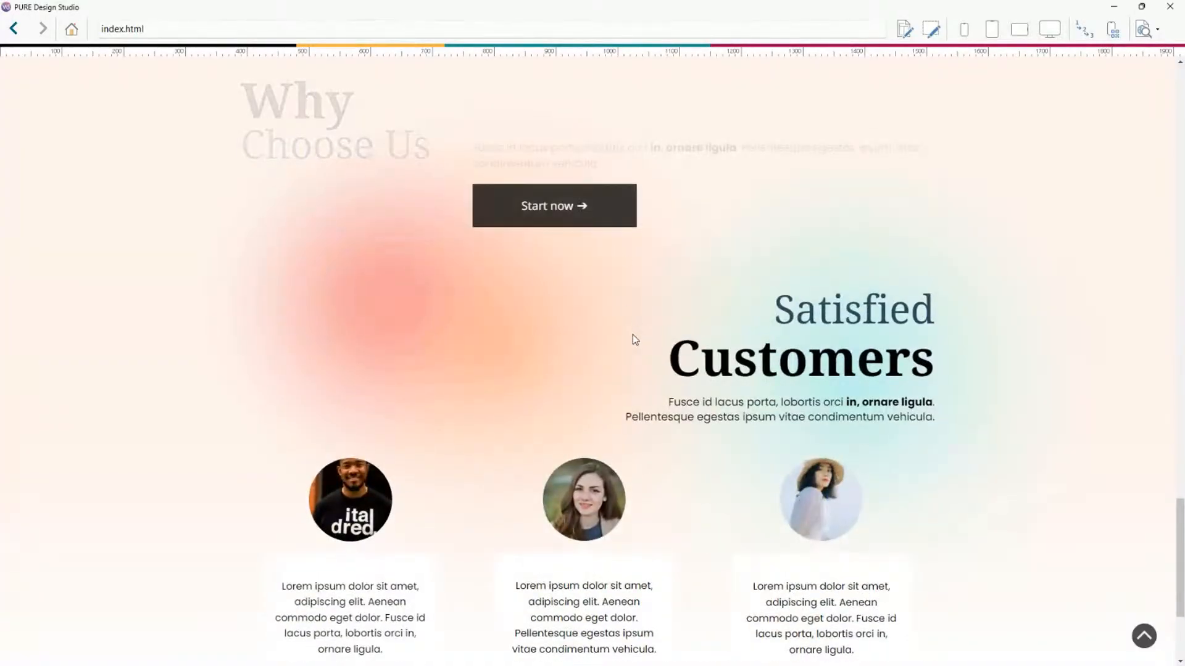
scroll(631, 348, down, 4)
scroll(569, 186, up, 5)
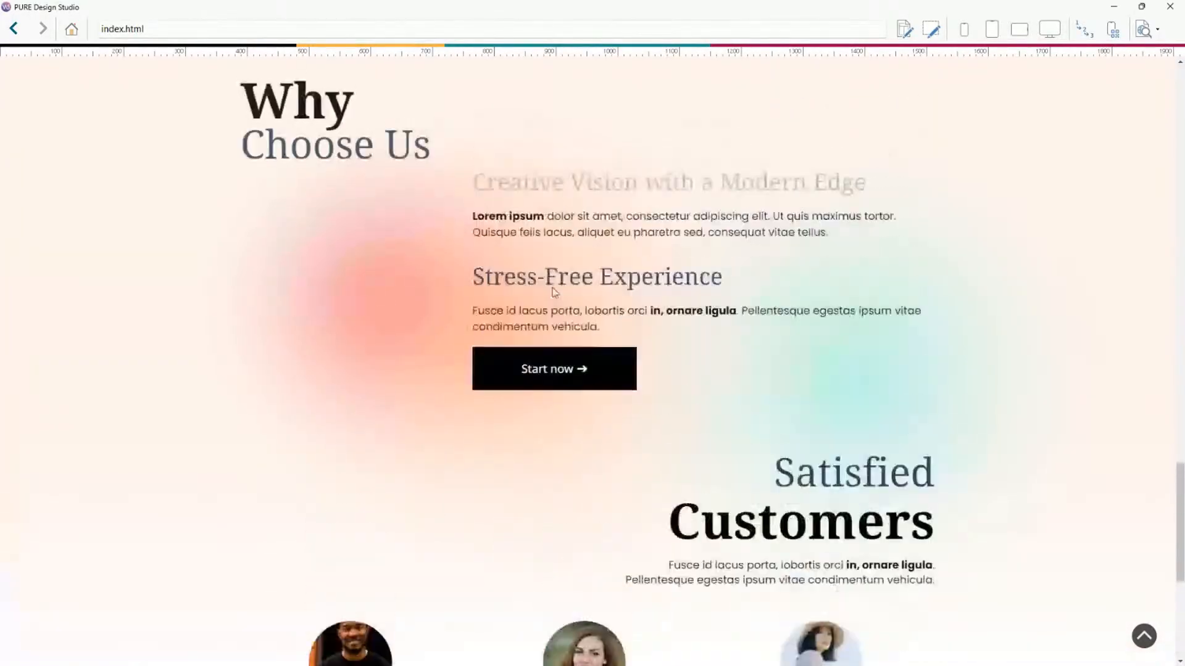
scroll(643, 307, down, 5)
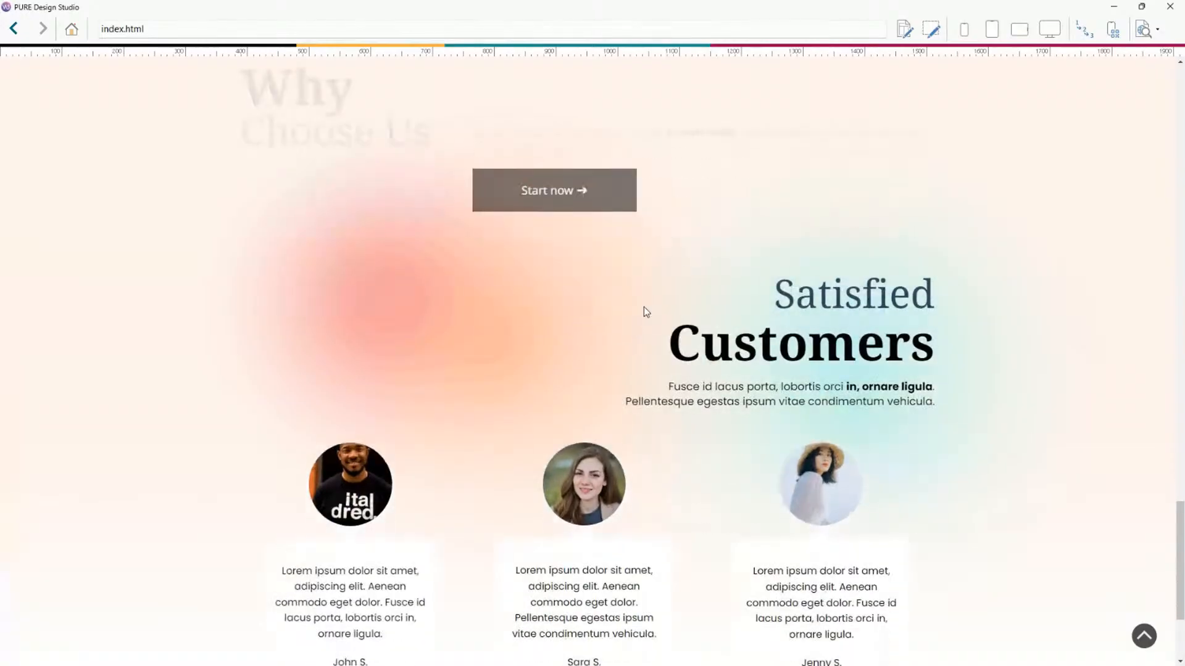
scroll(643, 306, up, 5)
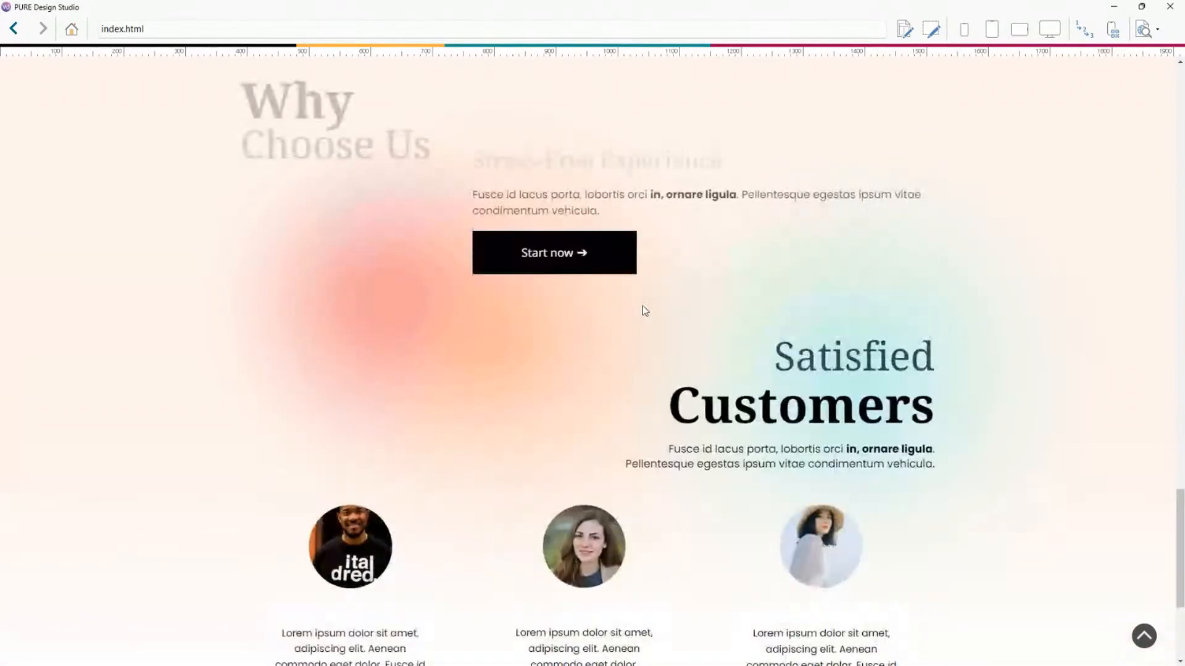
Close the preview, open the heading's reveal effect Position options, switch off Set the object as sticky, and preview.
click(1169, 6)
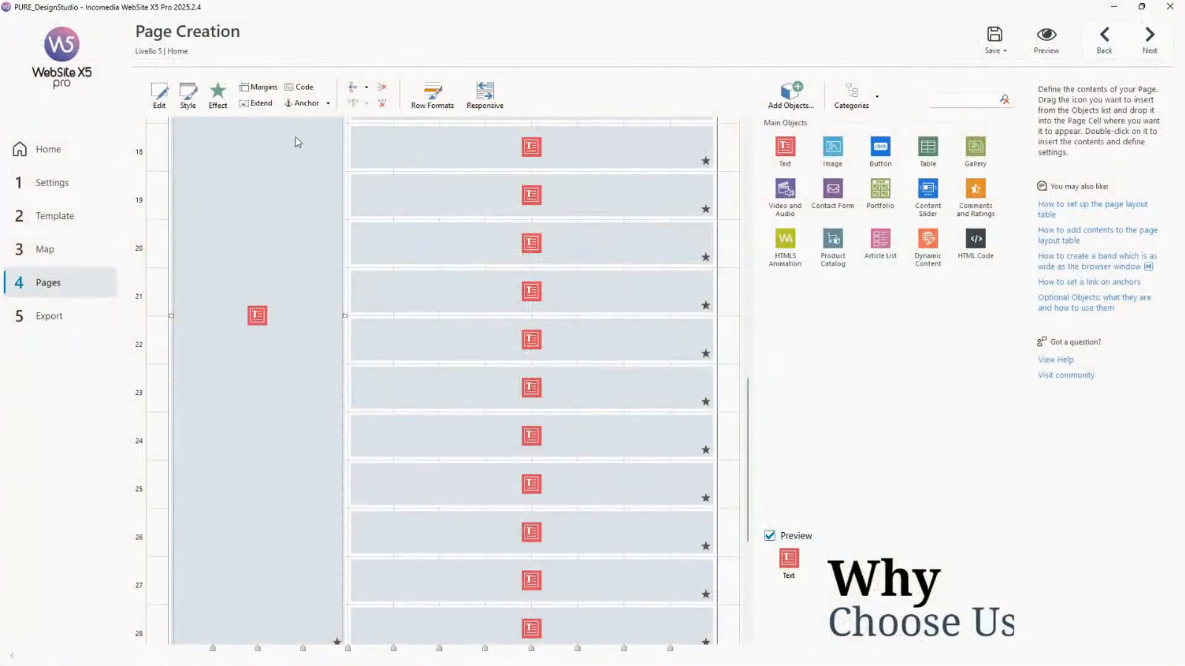
click(217, 94)
click(275, 77)
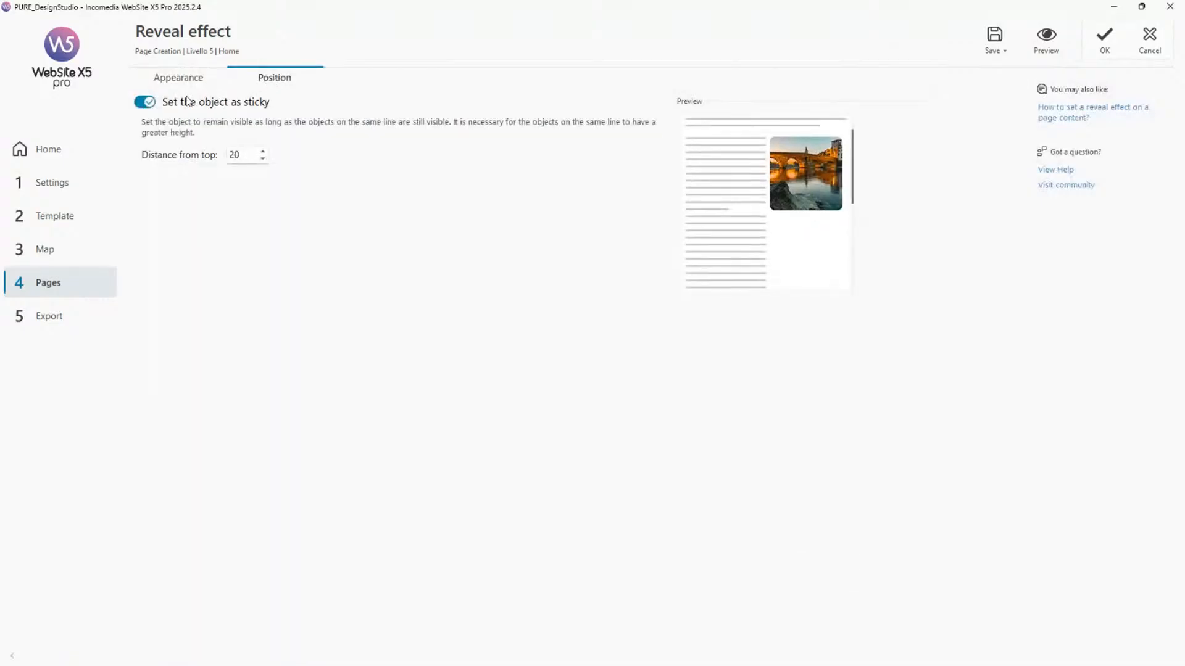
click(188, 102)
click(1045, 39)
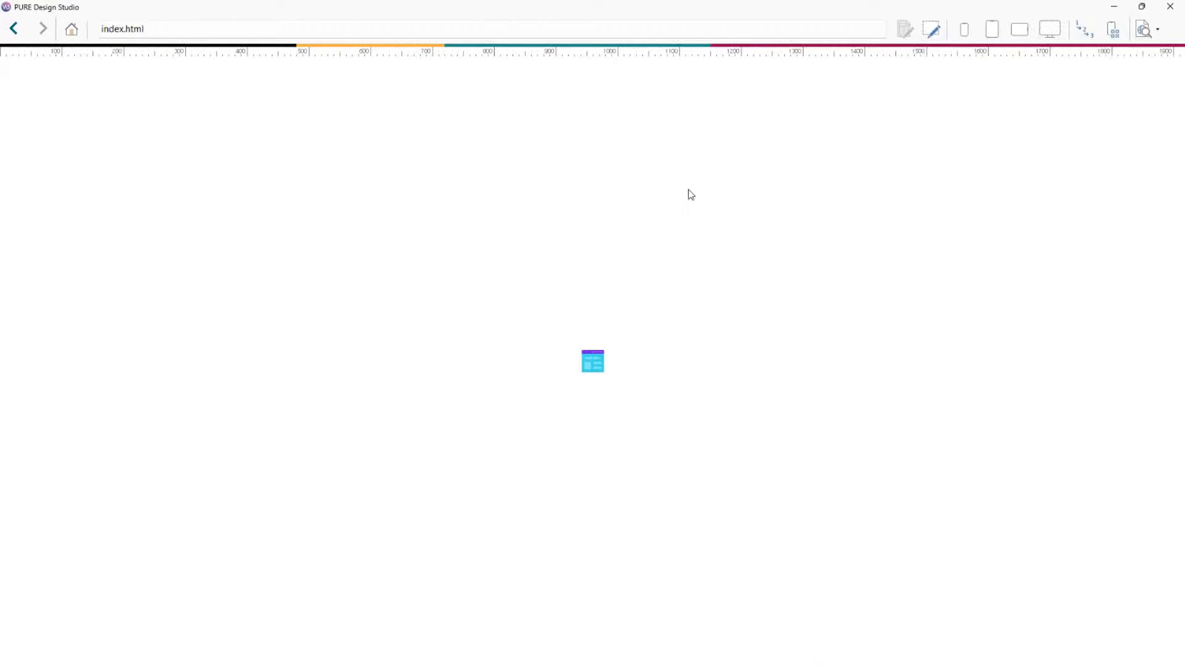
Scroll the preview past the Why Choose Us heading, then close it and switch Set the object as sticky back on.
scroll(693, 204, down, 10)
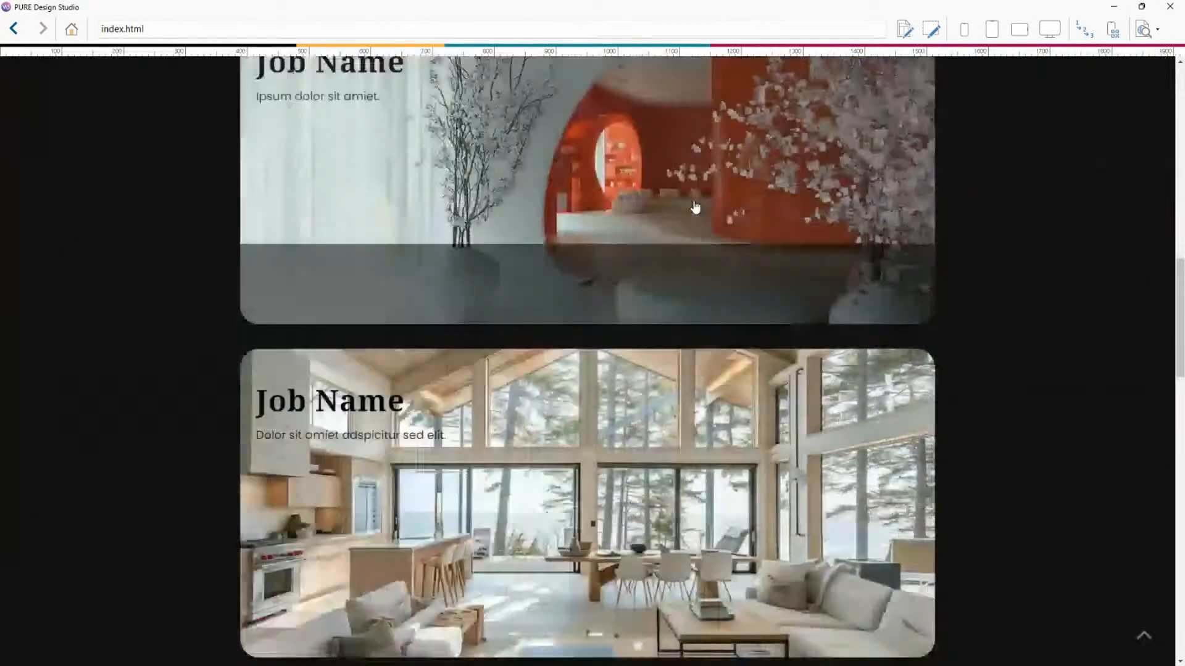
scroll(697, 206, down, 10)
scroll(366, 239, down, 6)
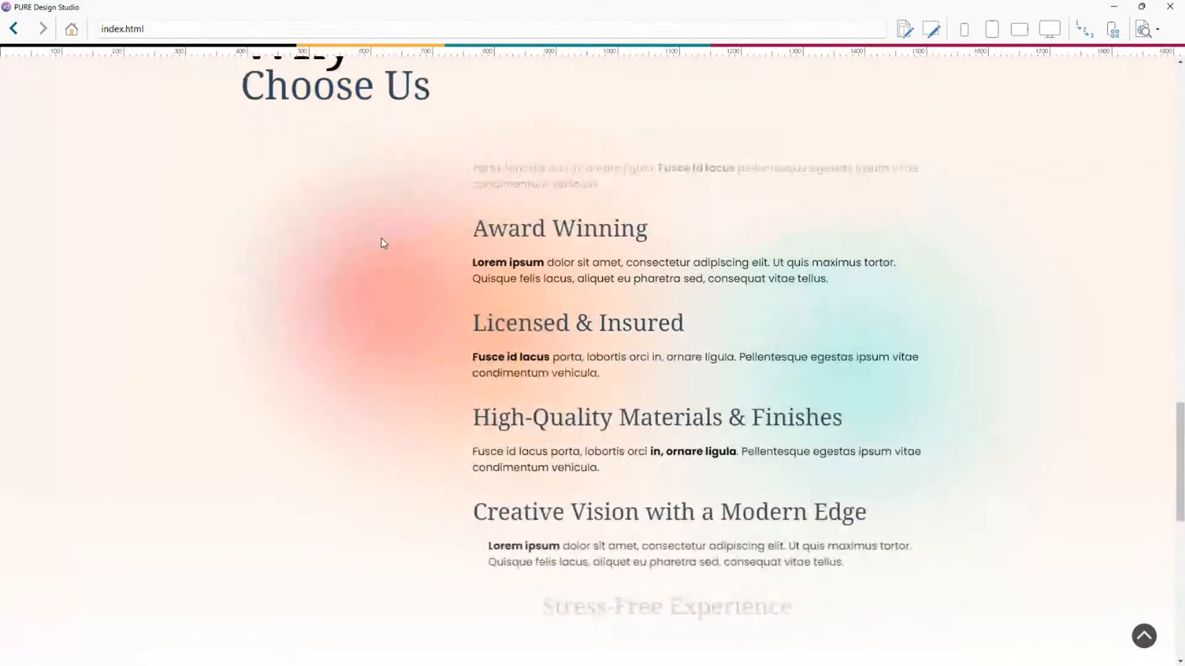
scroll(381, 239, down, 8)
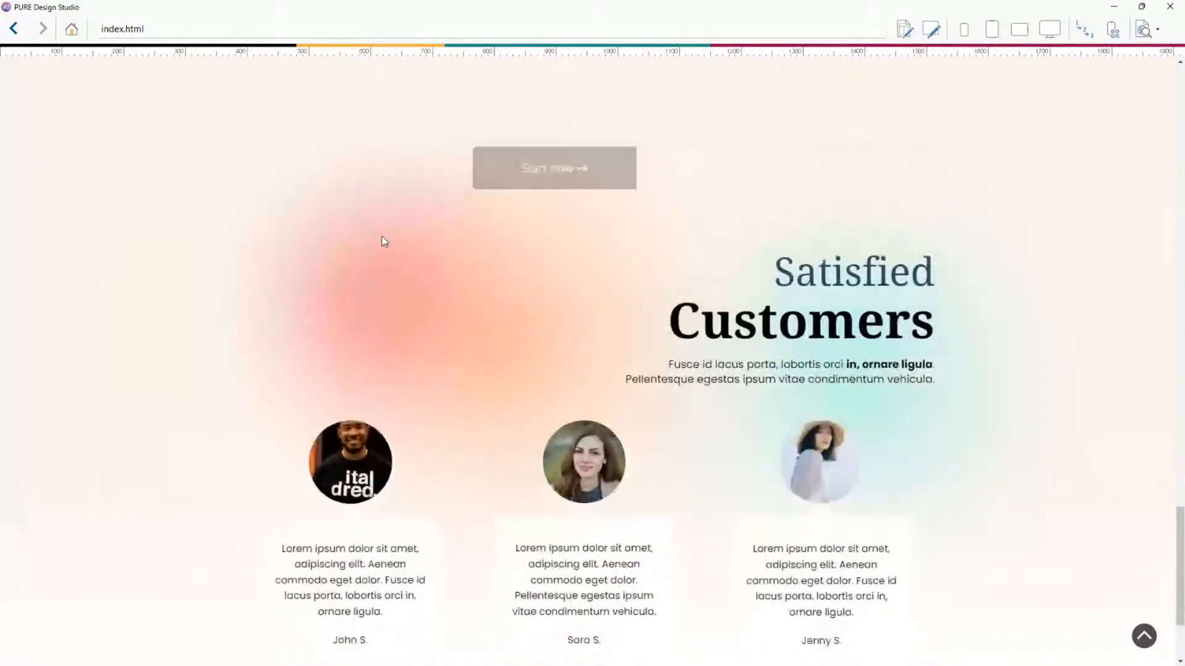
scroll(381, 236, up, 15)
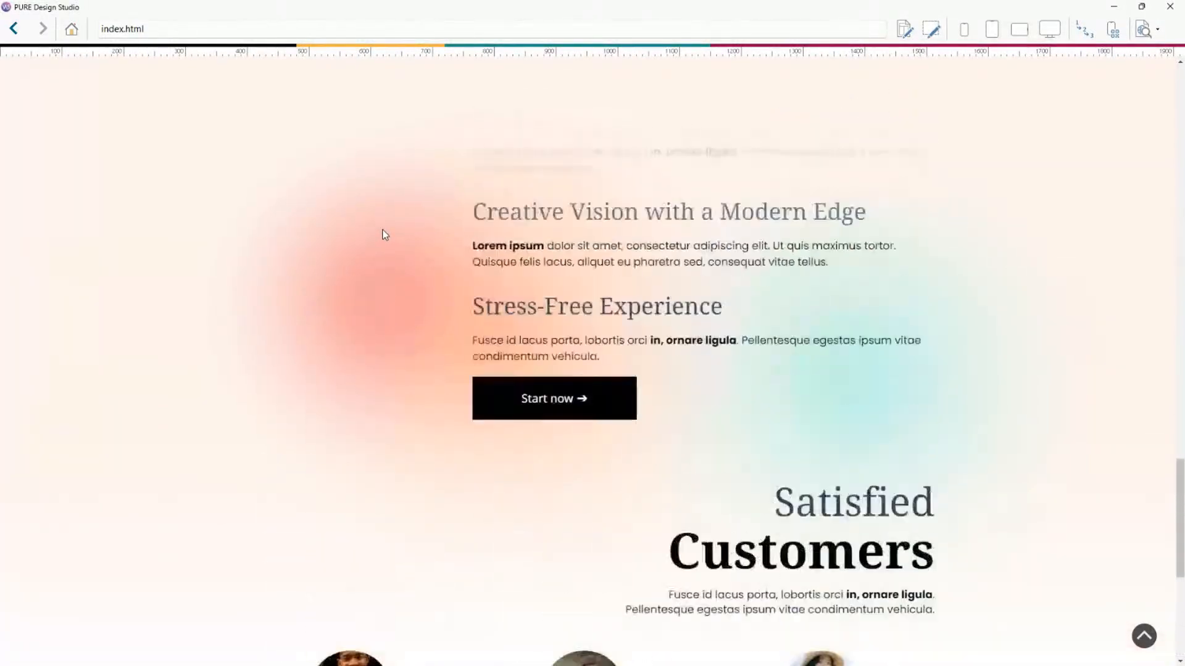
scroll(383, 232, down, 3)
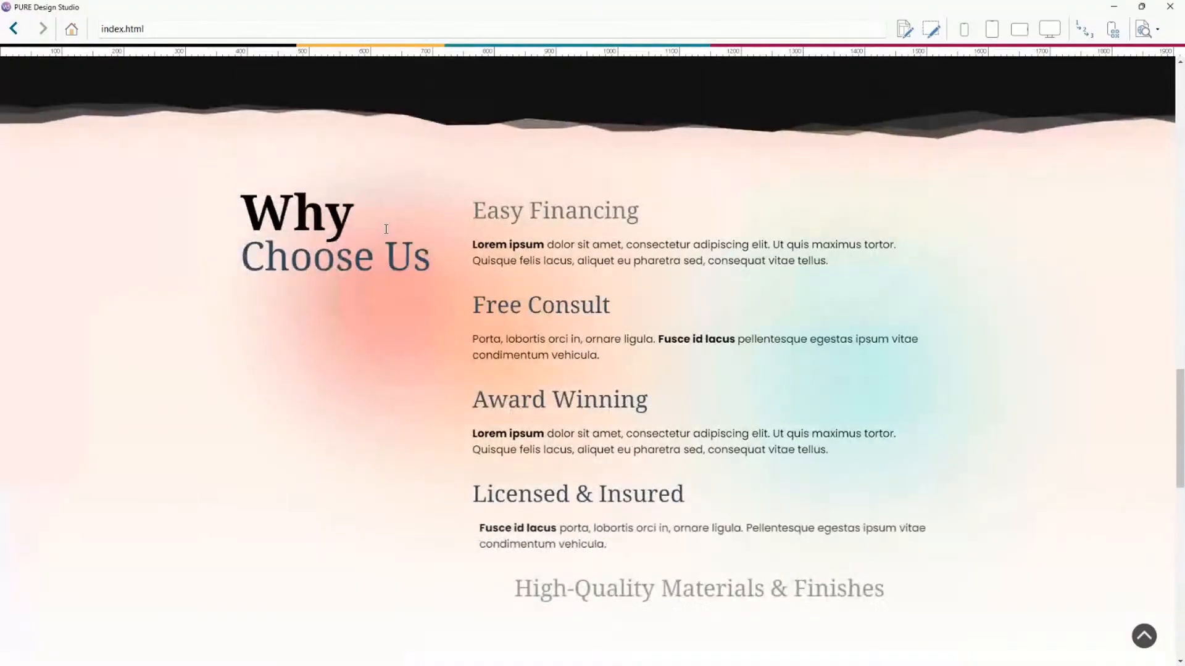
click(1168, 7)
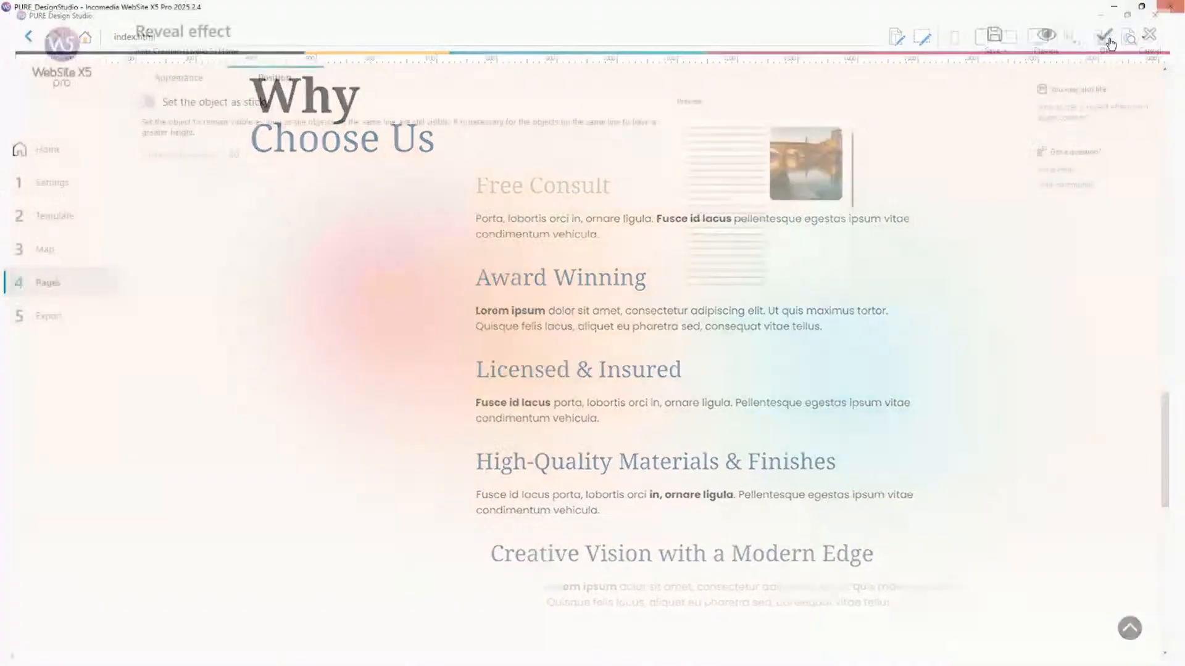
click(156, 105)
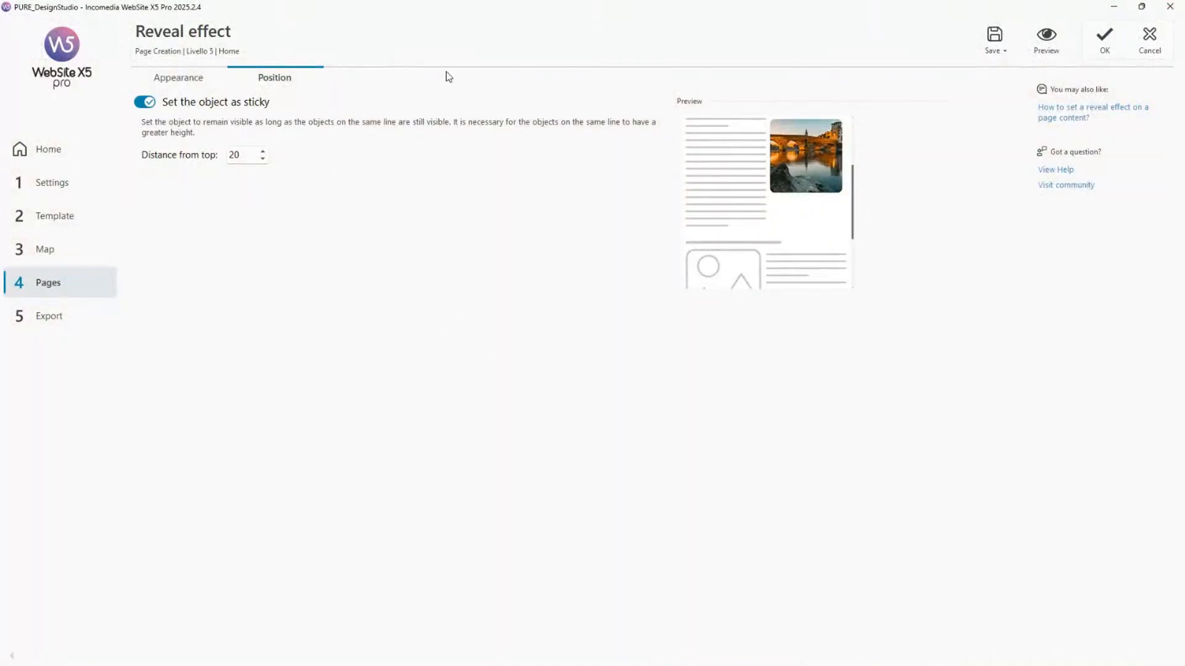
Confirm the heading's sticky reveal effect and preview the page, scrolling through the Why Choose Us section.
click(1105, 41)
click(1054, 52)
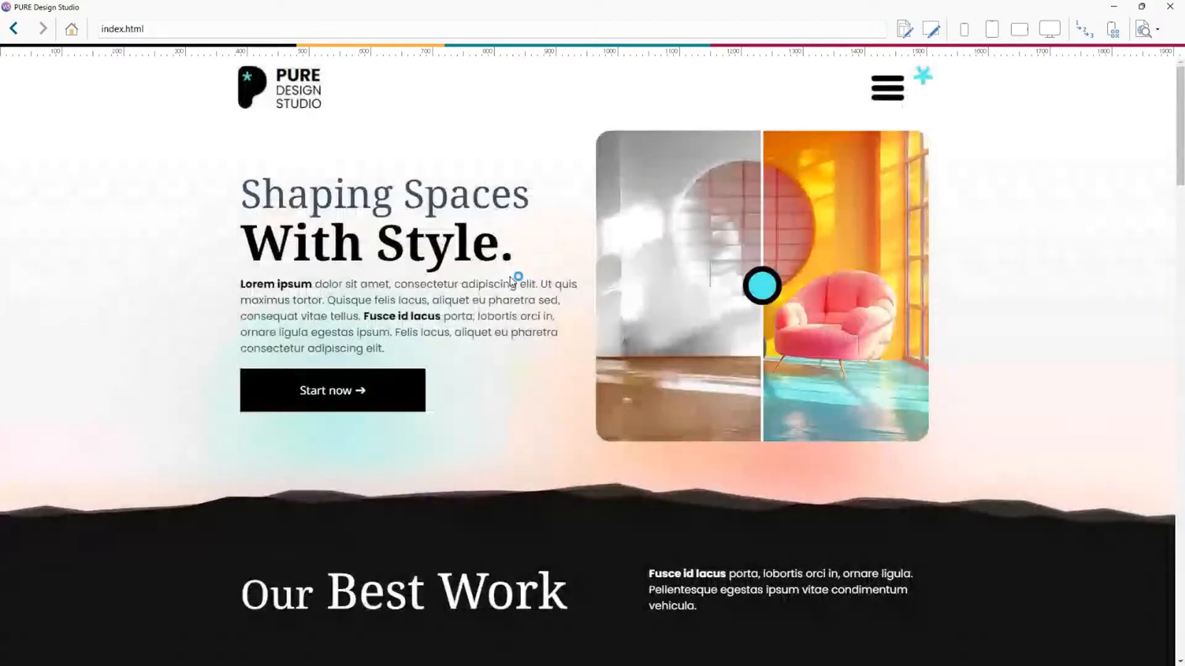
scroll(516, 275, down, 7)
scroll(988, 290, down, 10)
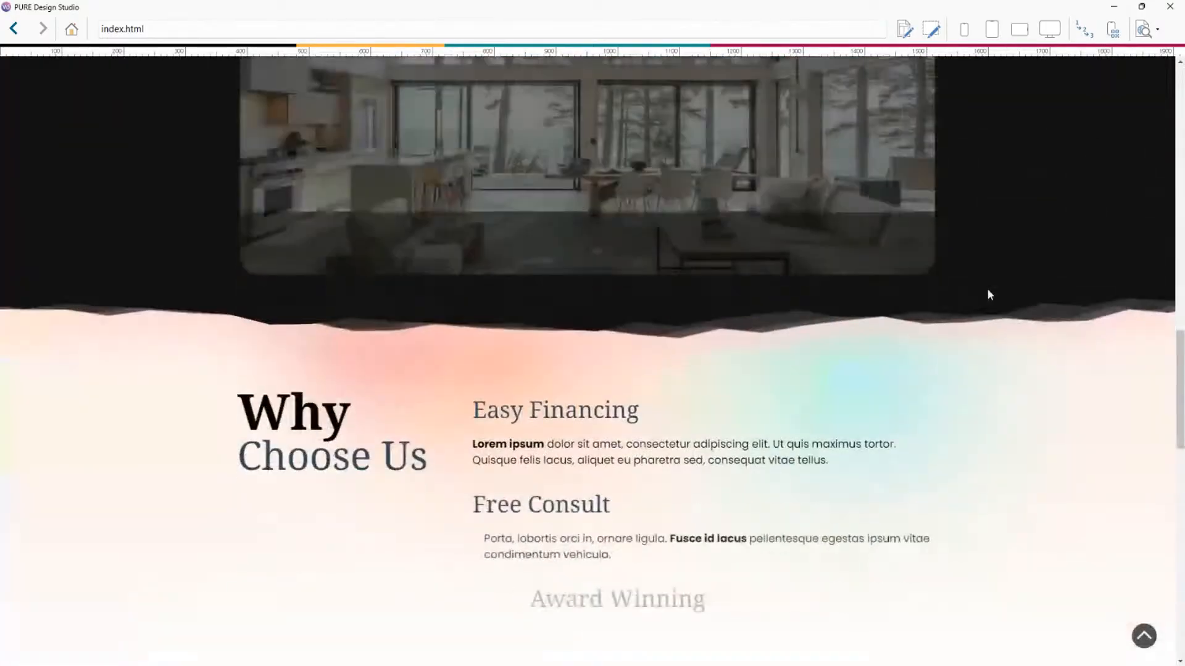
scroll(576, 191, down, 10)
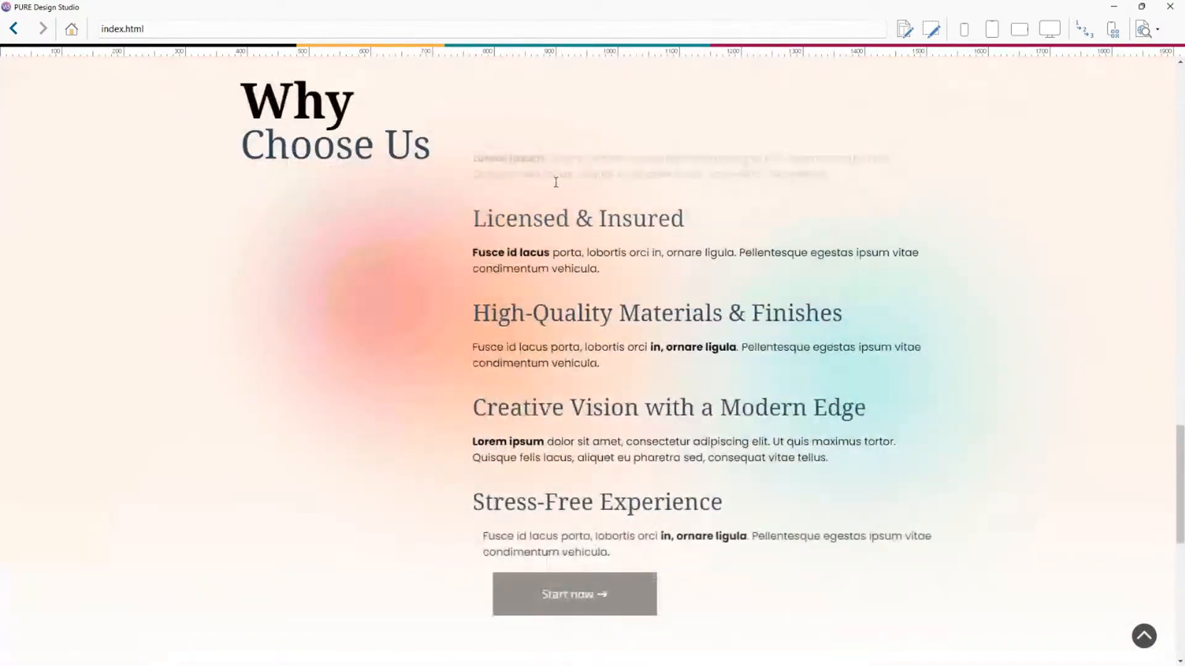
scroll(661, 336, up, 9)
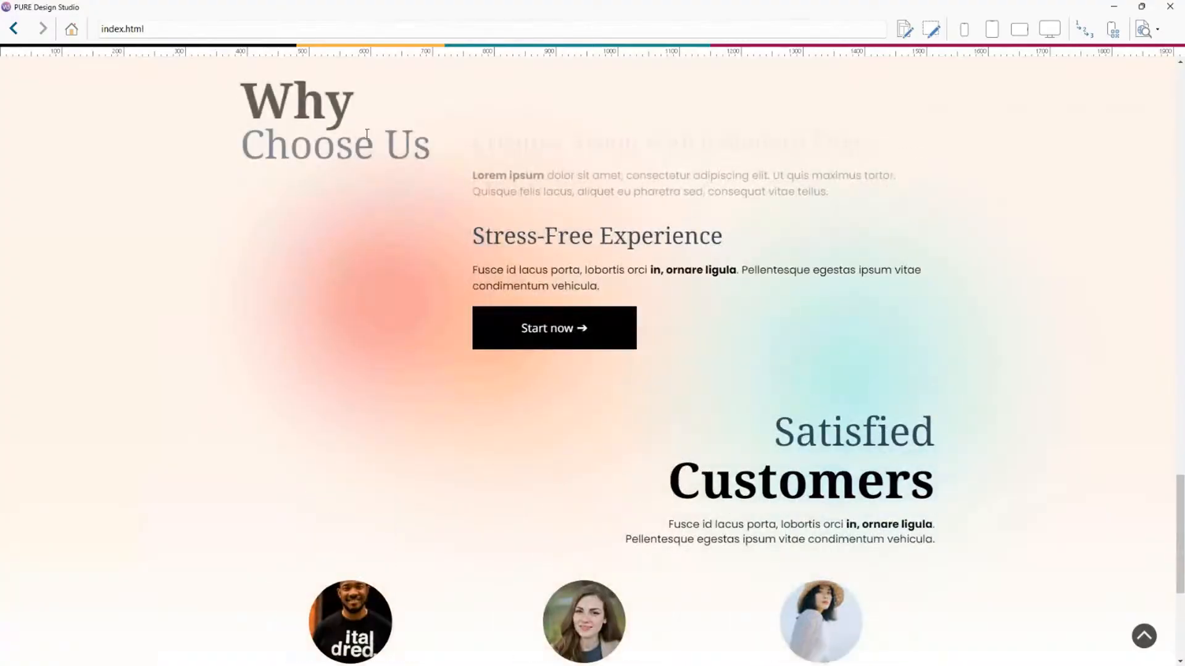
scroll(759, 315, up, 5)
scroll(757, 315, down, 2)
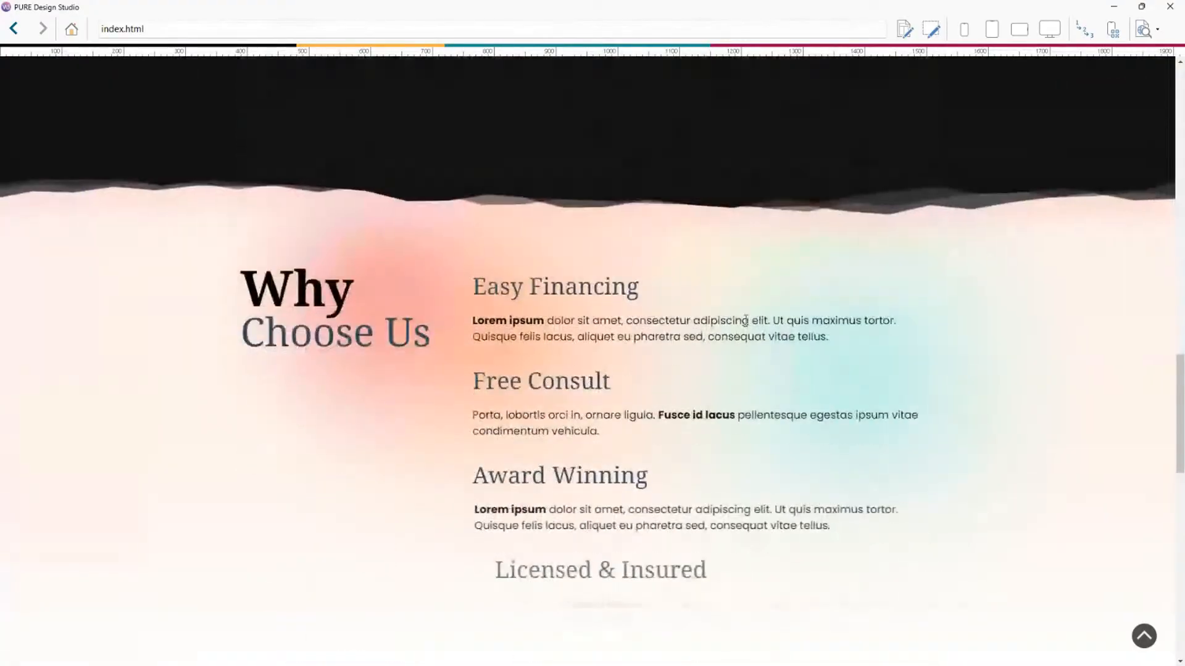
scroll(571, 217, down, 2)
scroll(490, 168, down, 6)
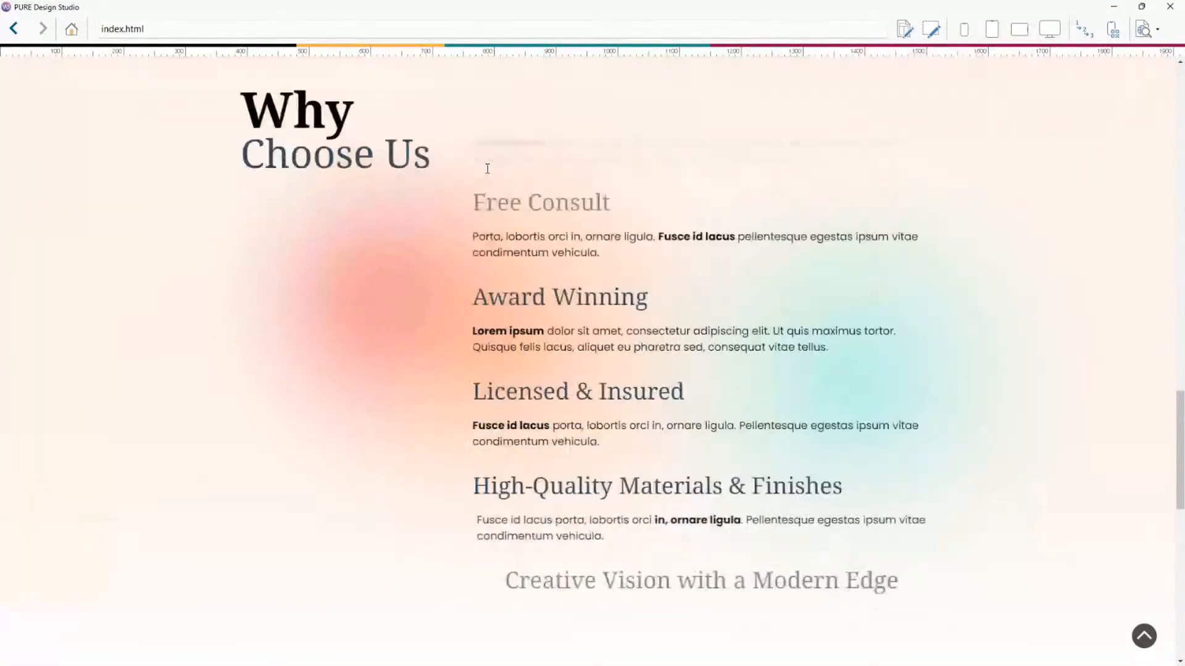
scroll(669, 310, down, 2)
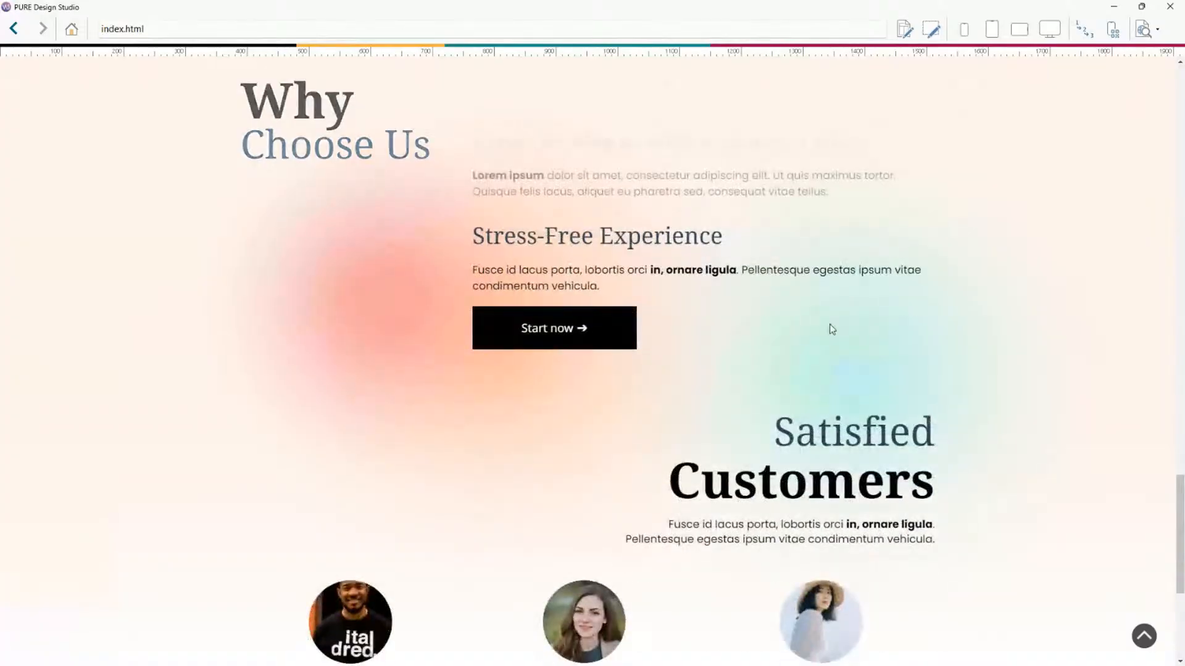
scroll(824, 319, up, 5)
Highlight the Why Choose Us heading and neighbouring text in the preview while scrolling the section.
drag(243, 106, 292, 113)
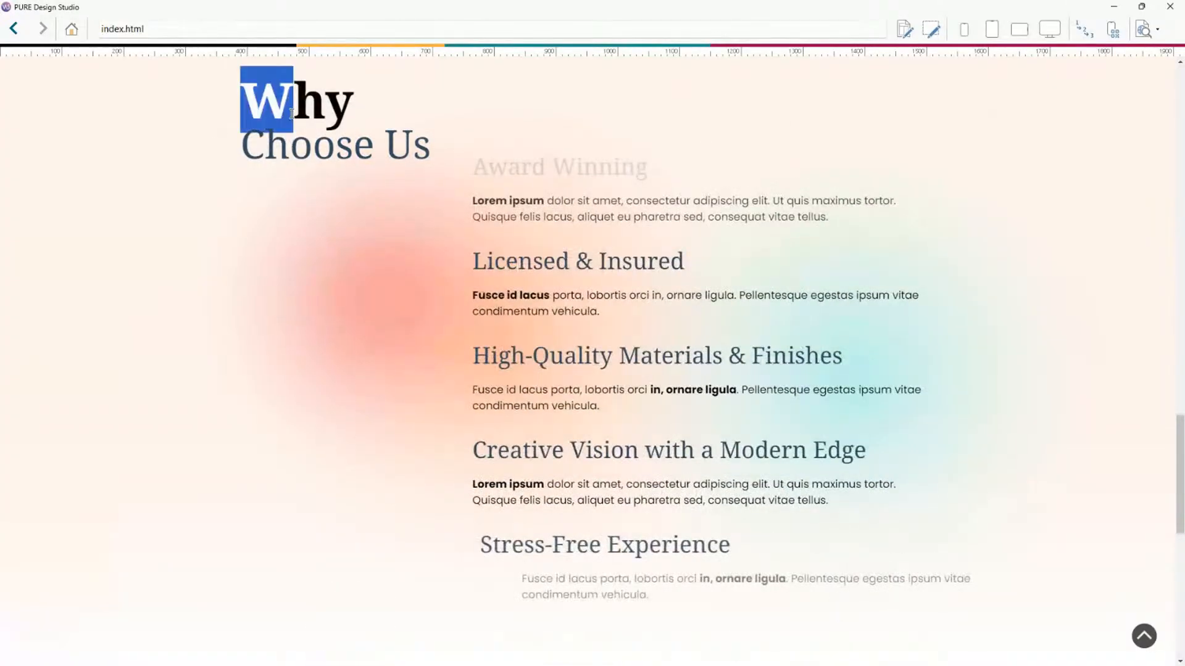
click(435, 143)
scroll(510, 191, up, 4)
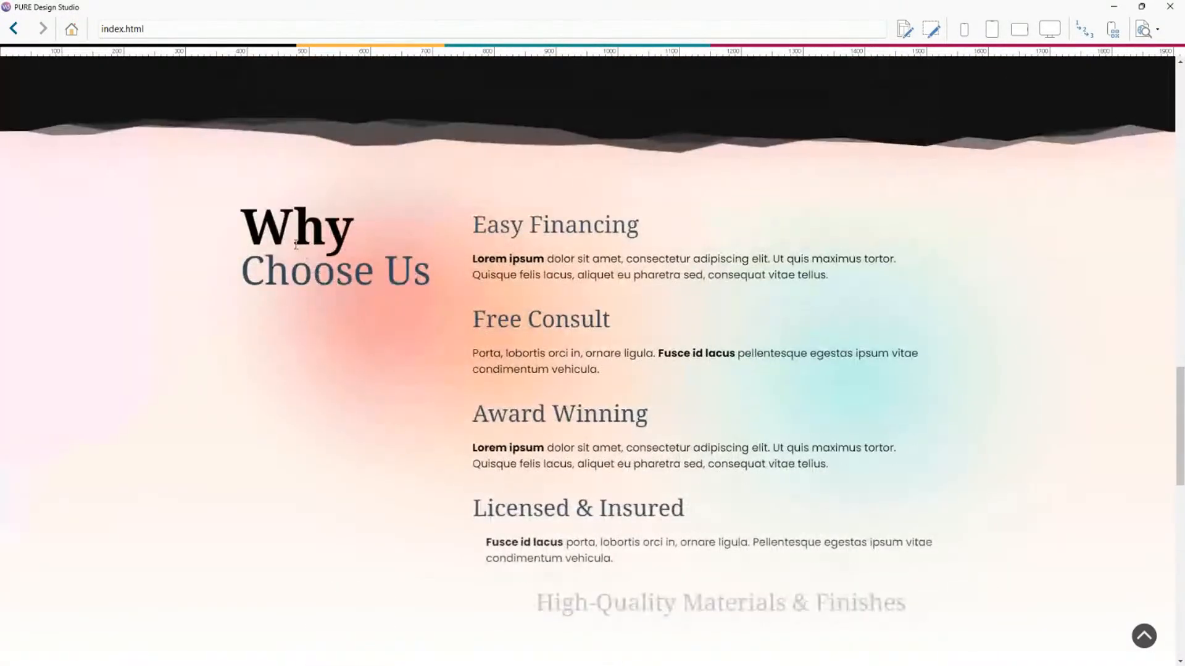
drag(241, 229, 431, 275)
click(484, 241)
drag(474, 230, 678, 235)
click(679, 236)
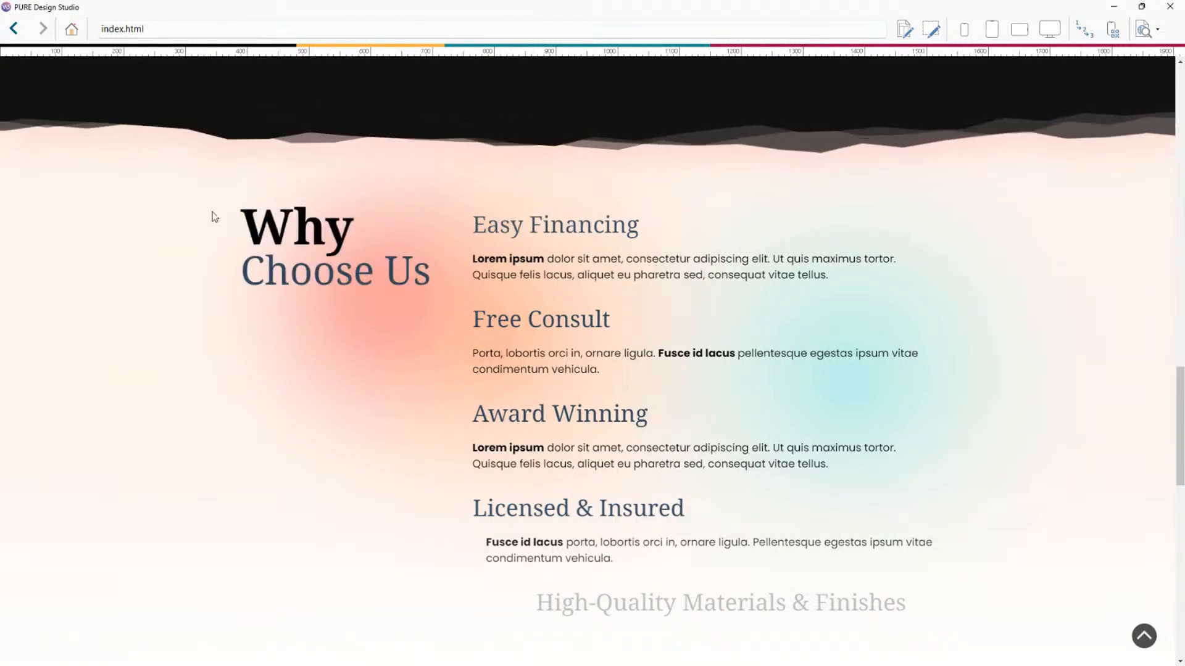
drag(214, 217, 459, 269)
click(459, 269)
scroll(442, 236, down, 5)
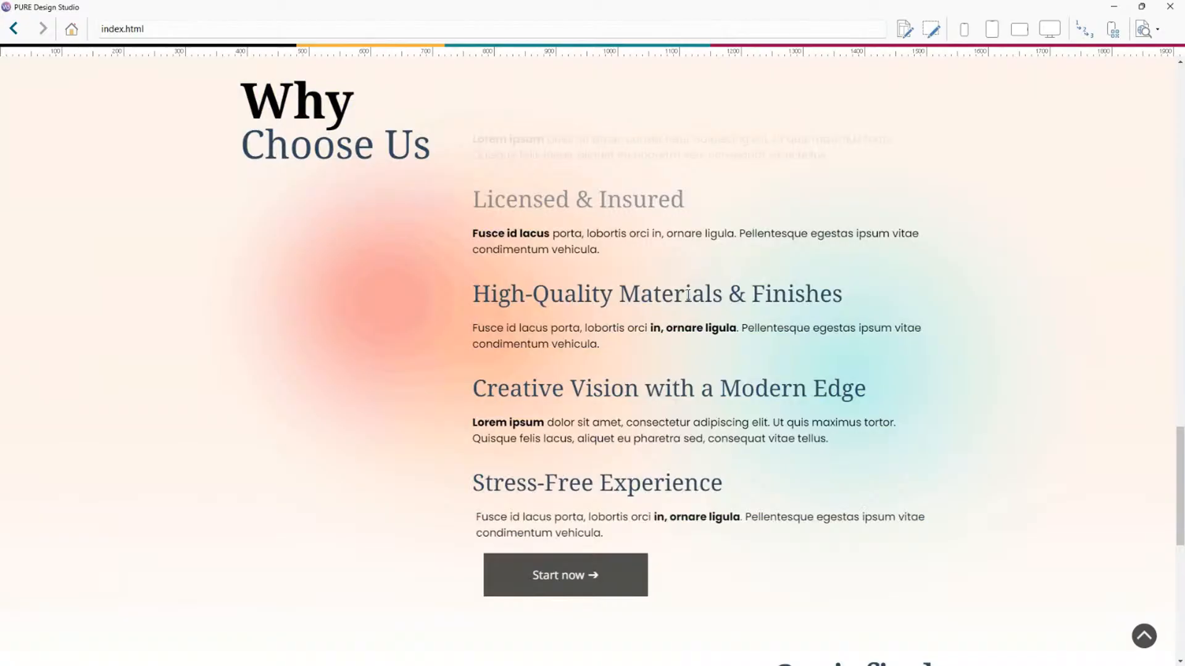
scroll(691, 293, down, 3)
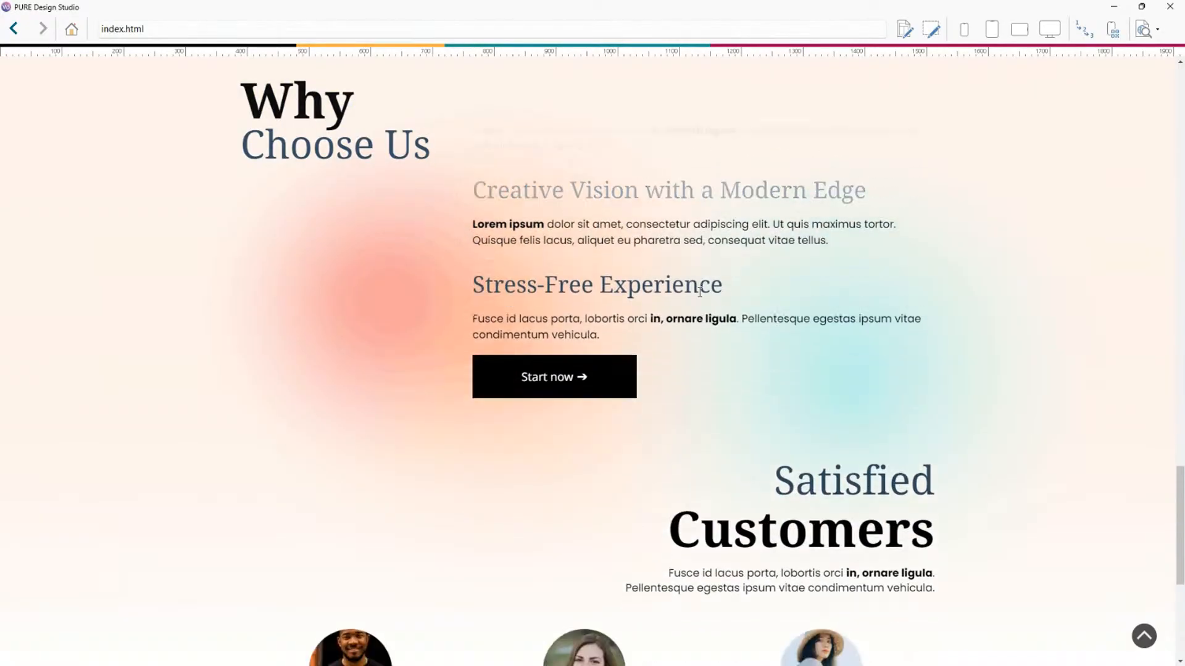
Scroll the Why Choose Us section again, highlight the heading, and close the preview.
scroll(699, 291, down, 2)
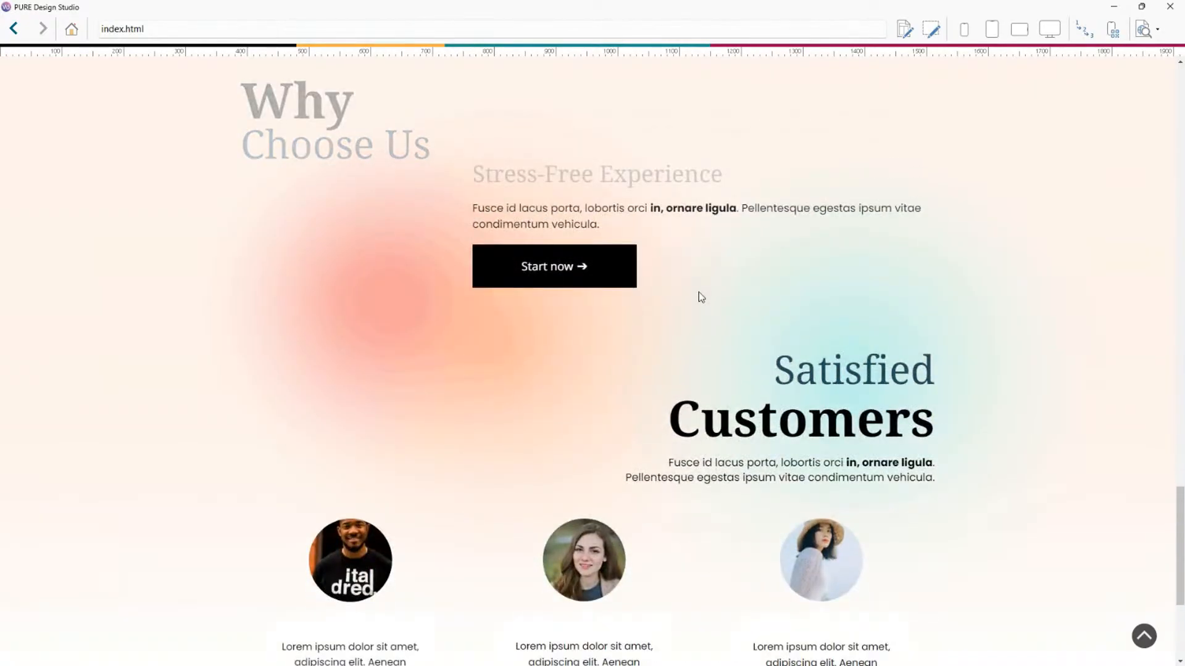
scroll(700, 293, up, 5)
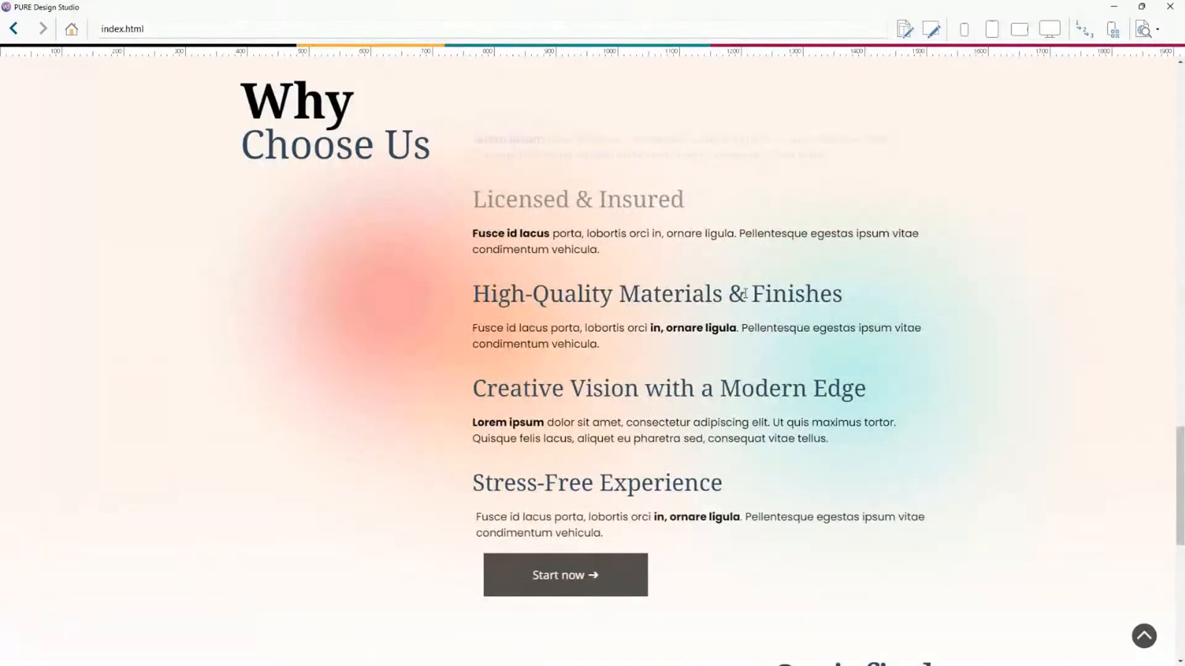
scroll(935, 304, up, 8)
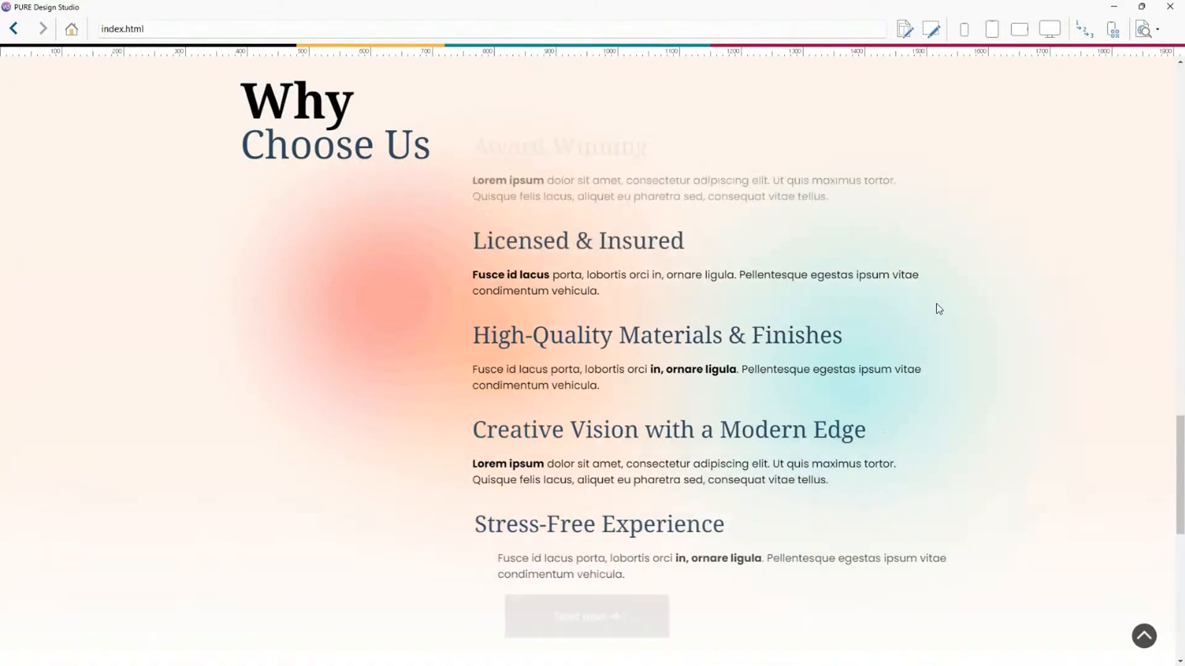
scroll(933, 308, down, 5)
scroll(933, 311, down, 6)
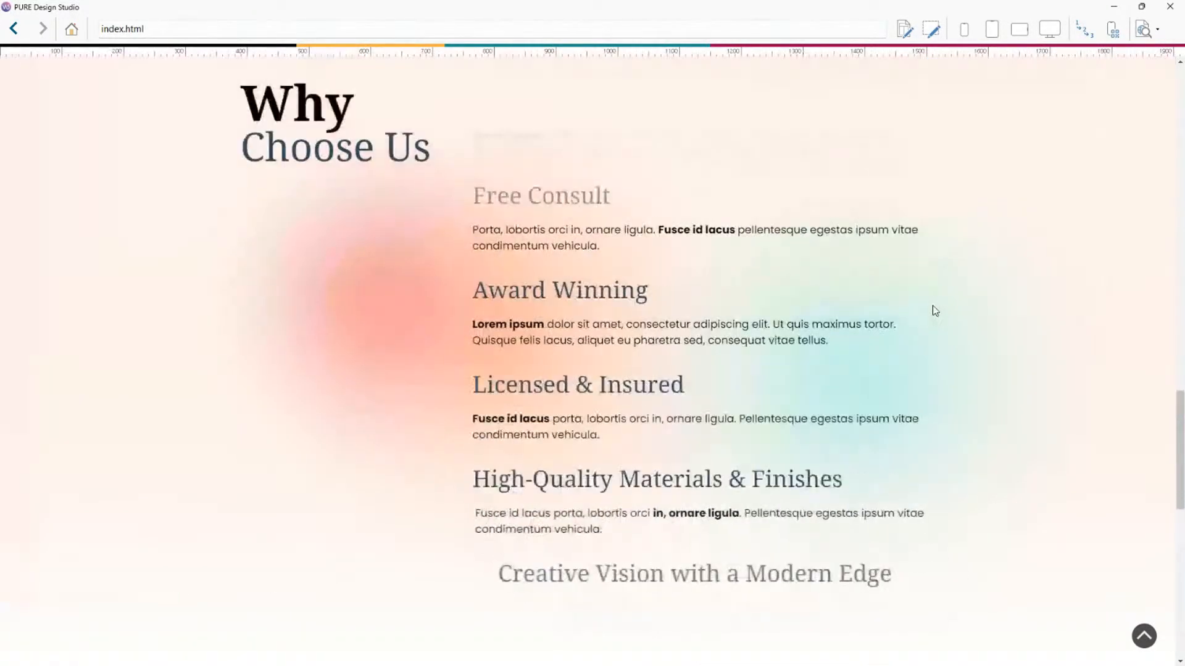
scroll(681, 279, down, 1)
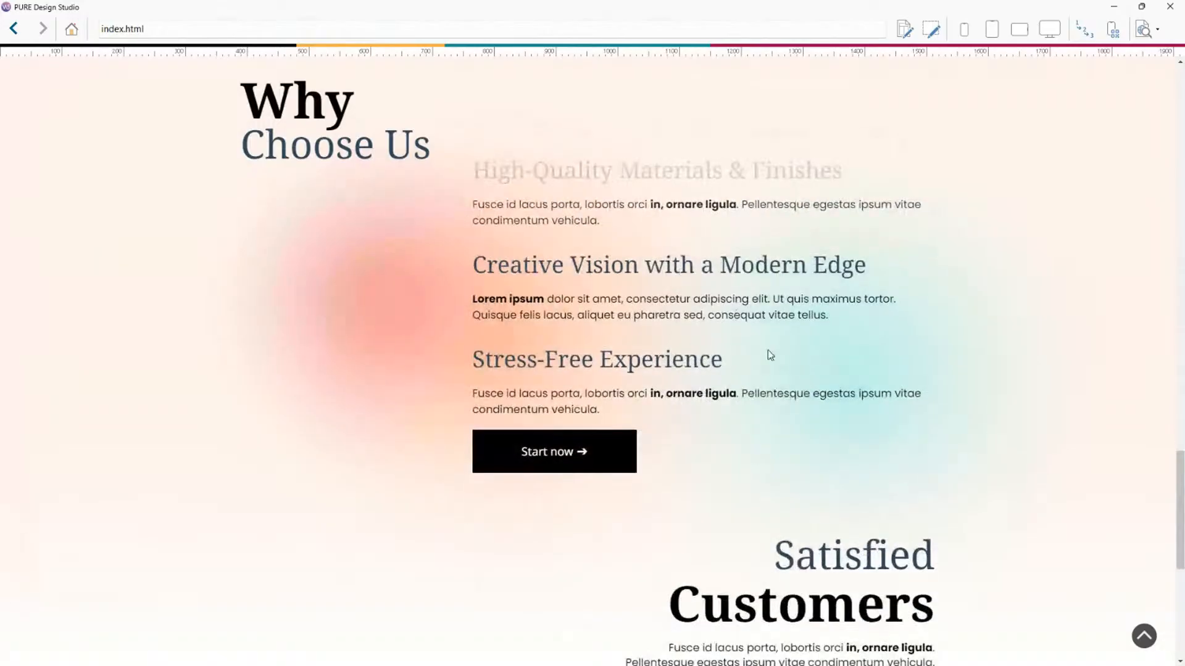
scroll(762, 358, up, 8)
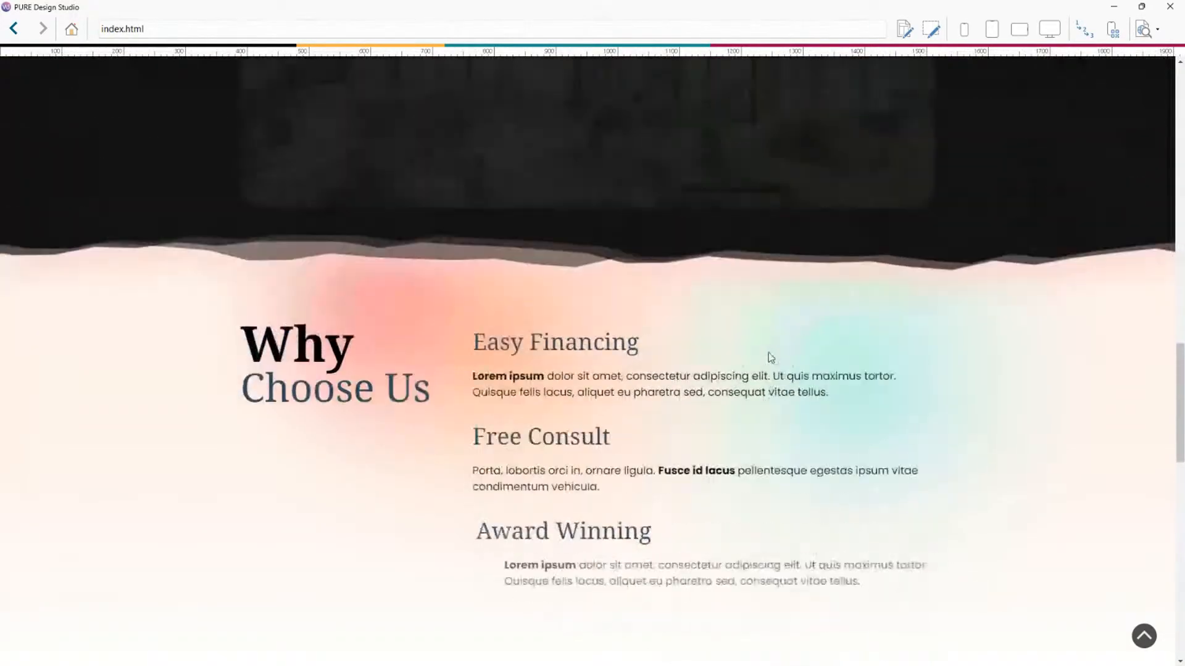
scroll(770, 356, up, 4)
scroll(897, 319, down, 6)
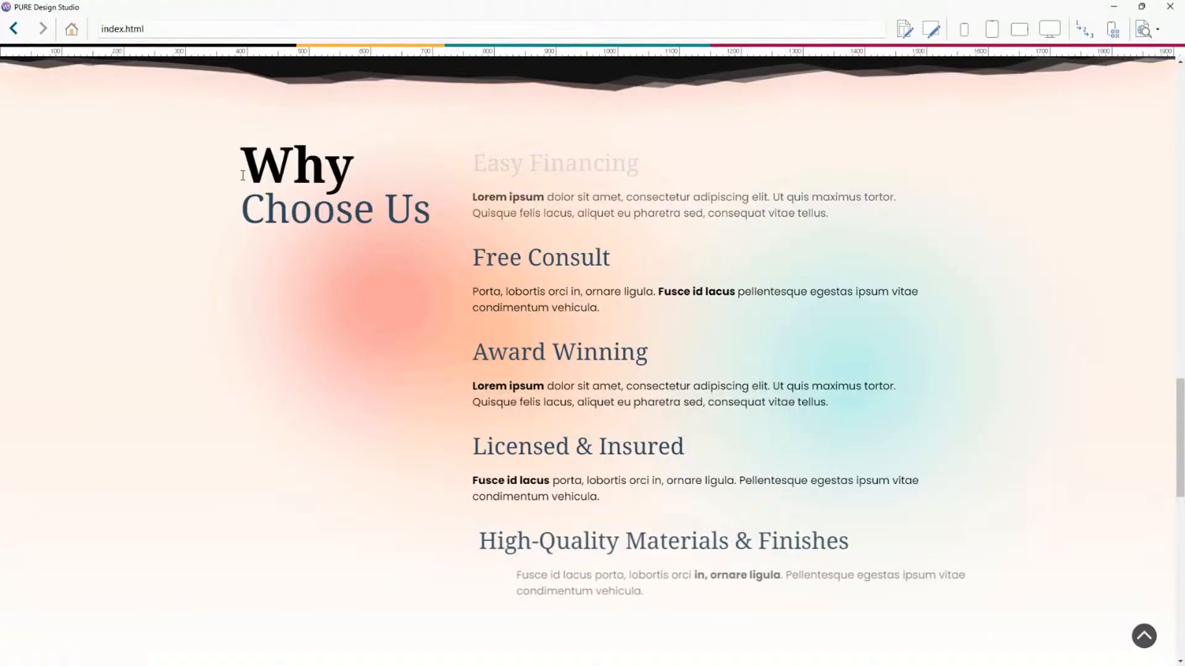
drag(242, 158, 429, 197)
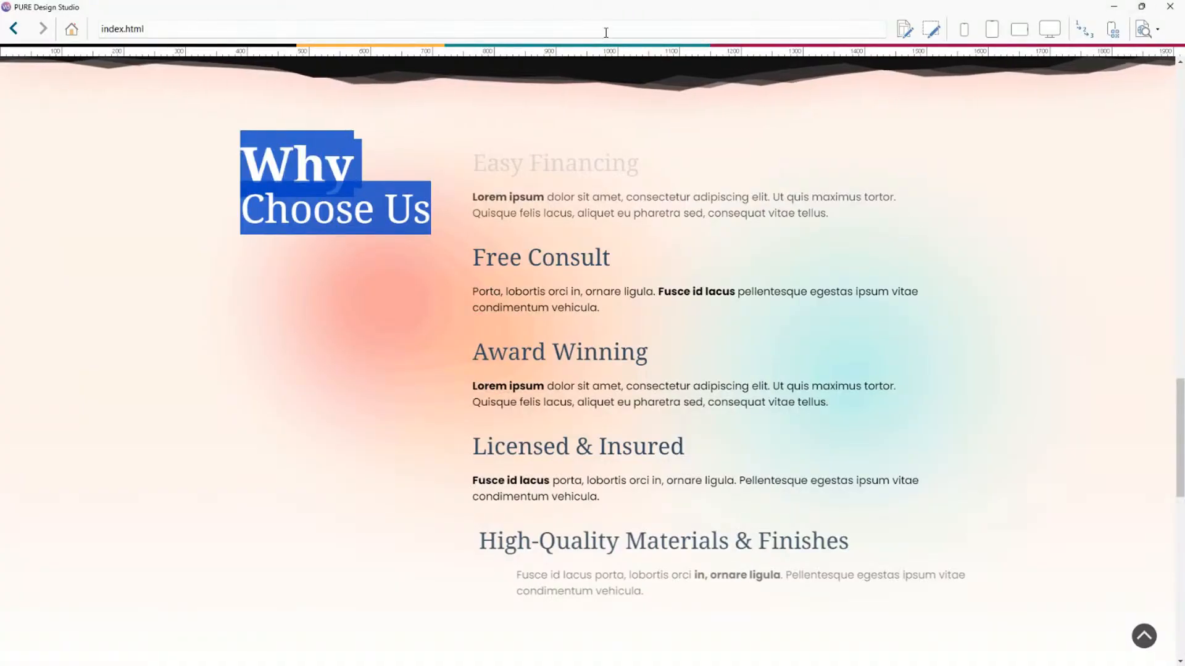
scroll(695, 259, up, 2)
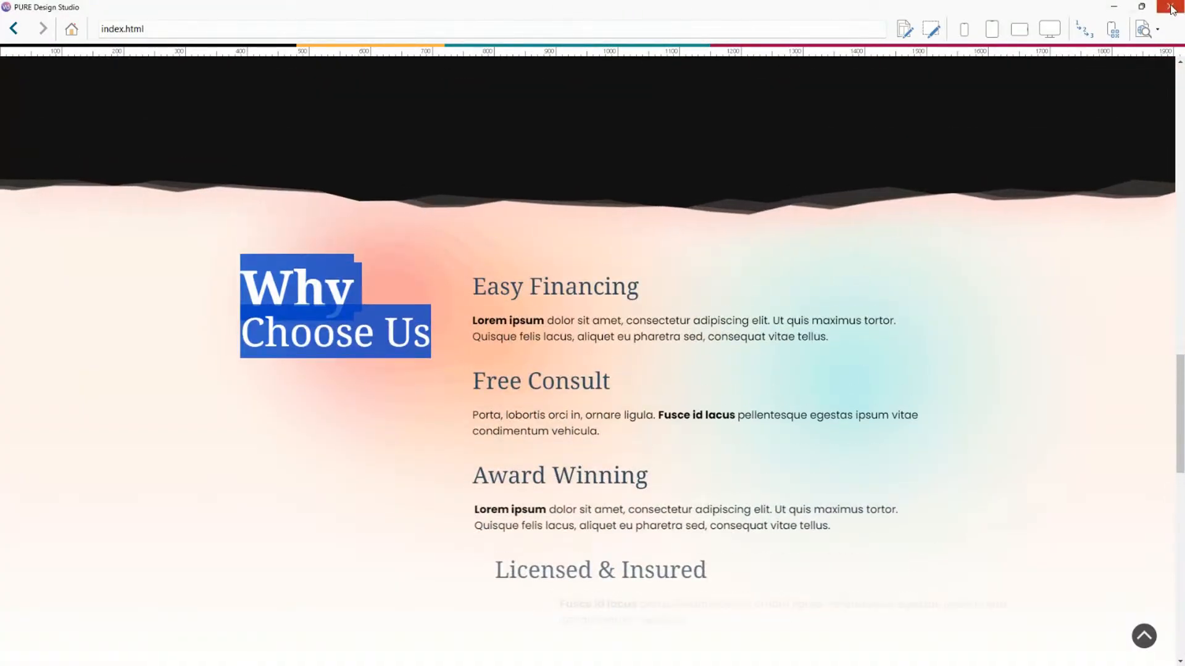
click(1169, 6)
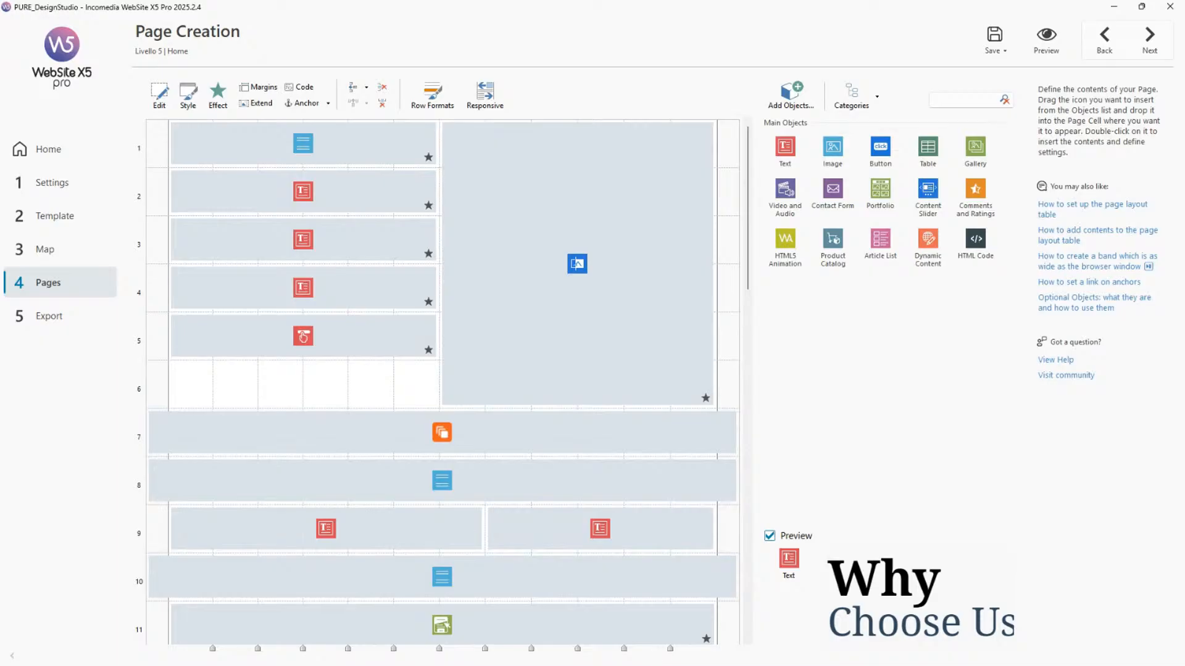
Open the site map and select the Home and About pages in turn.
click(92, 247)
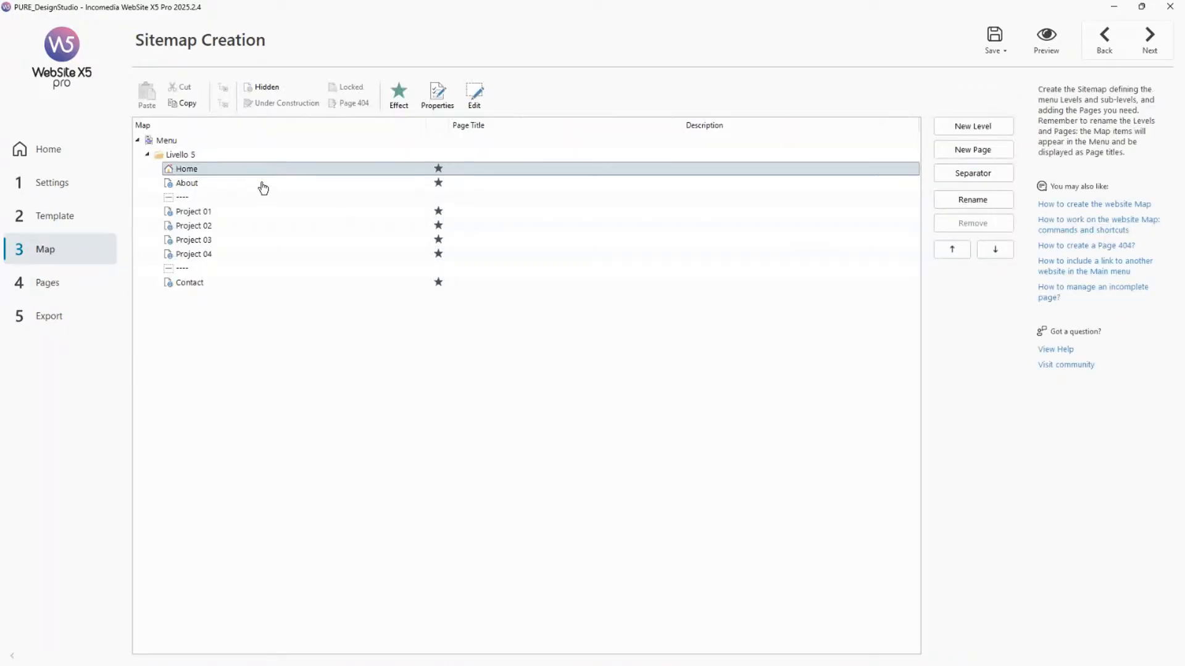
click(264, 187)
click(319, 164)
click(314, 181)
click(317, 172)
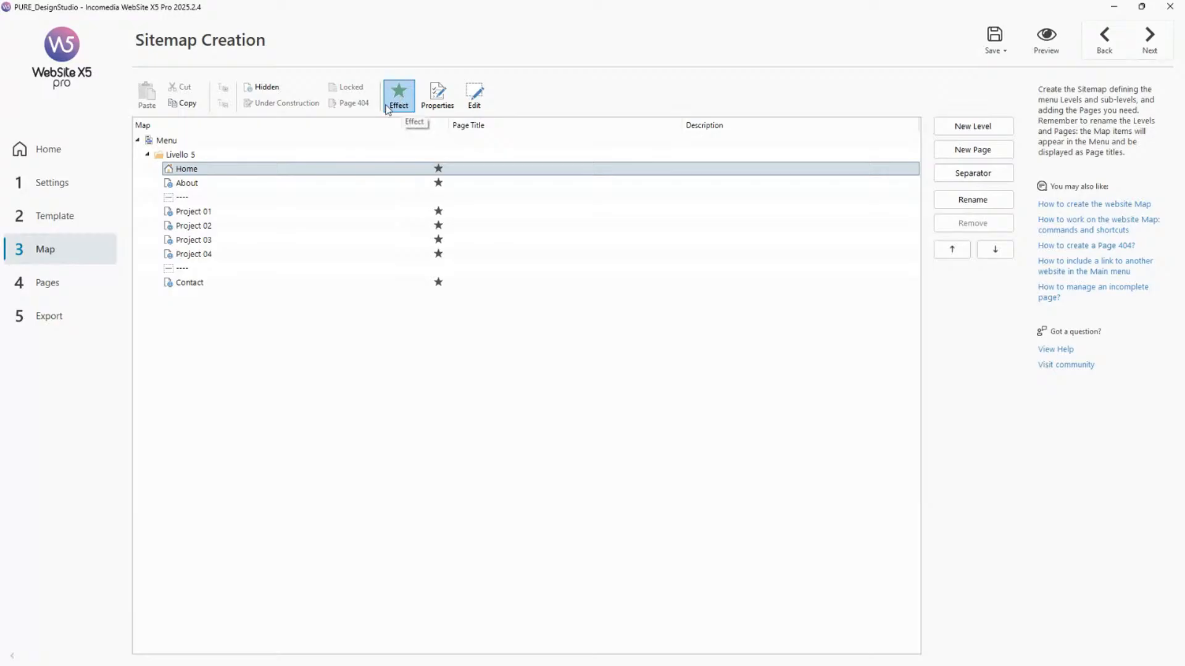
click(353, 183)
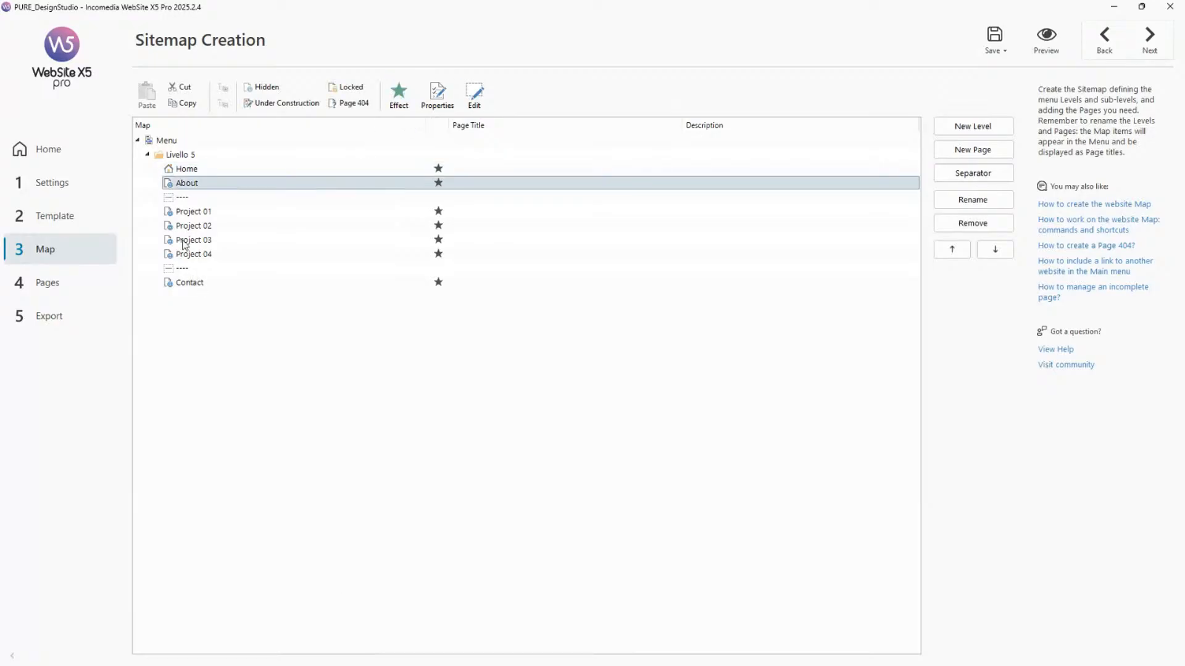
click(269, 171)
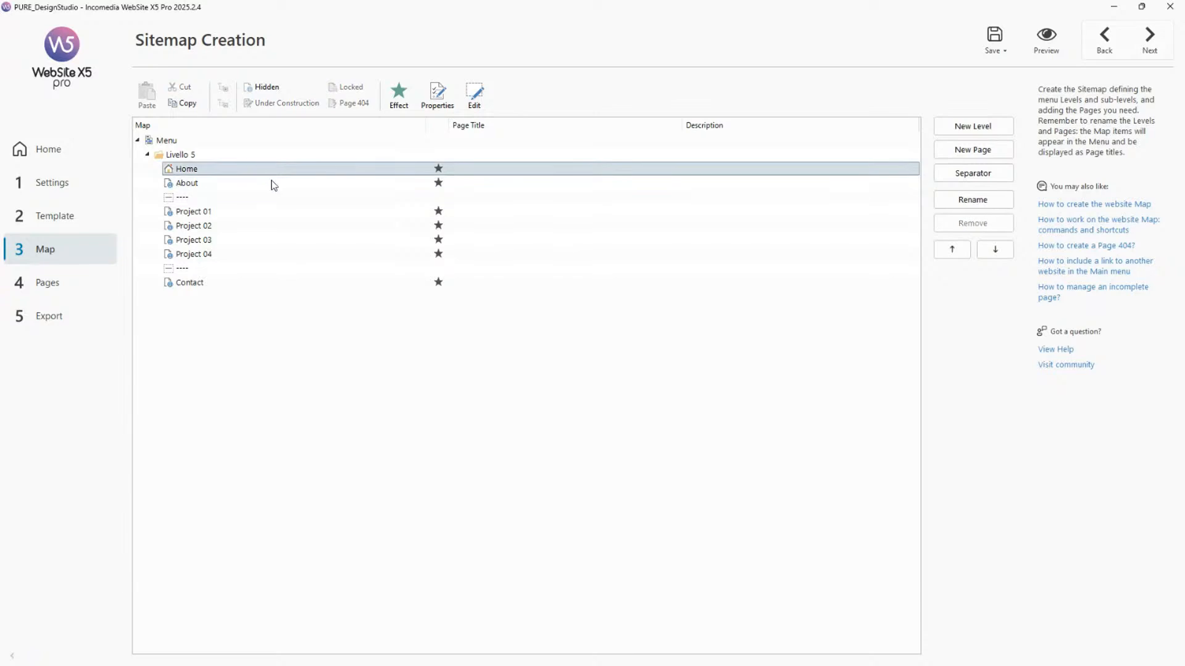
click(271, 183)
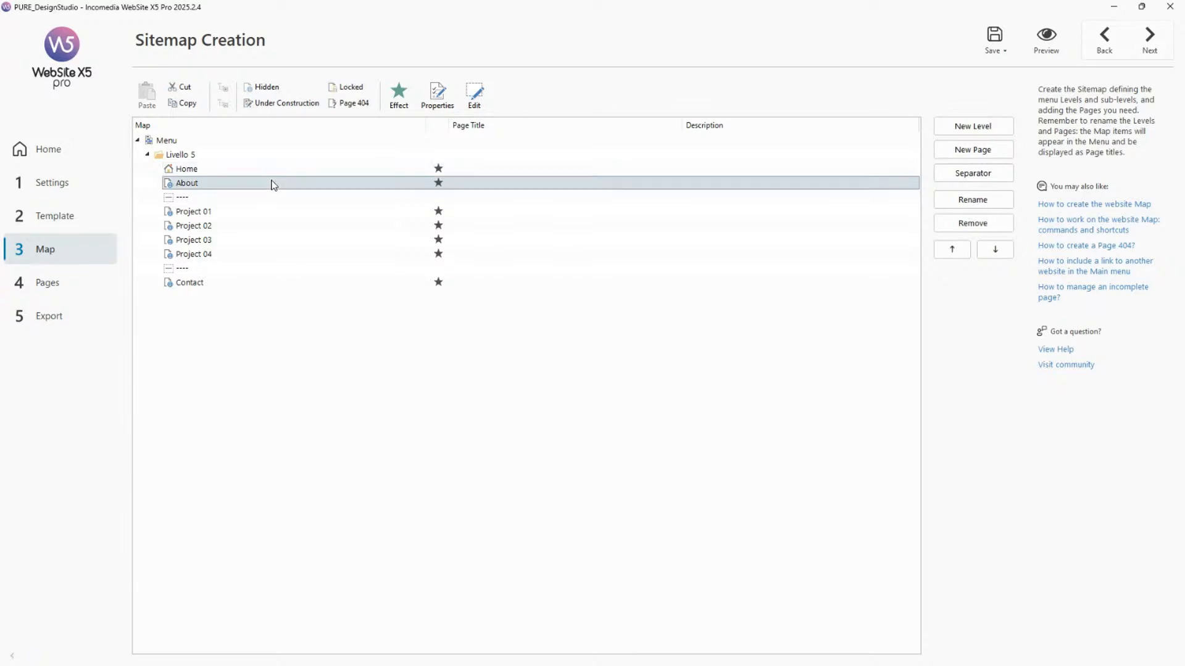
click(346, 172)
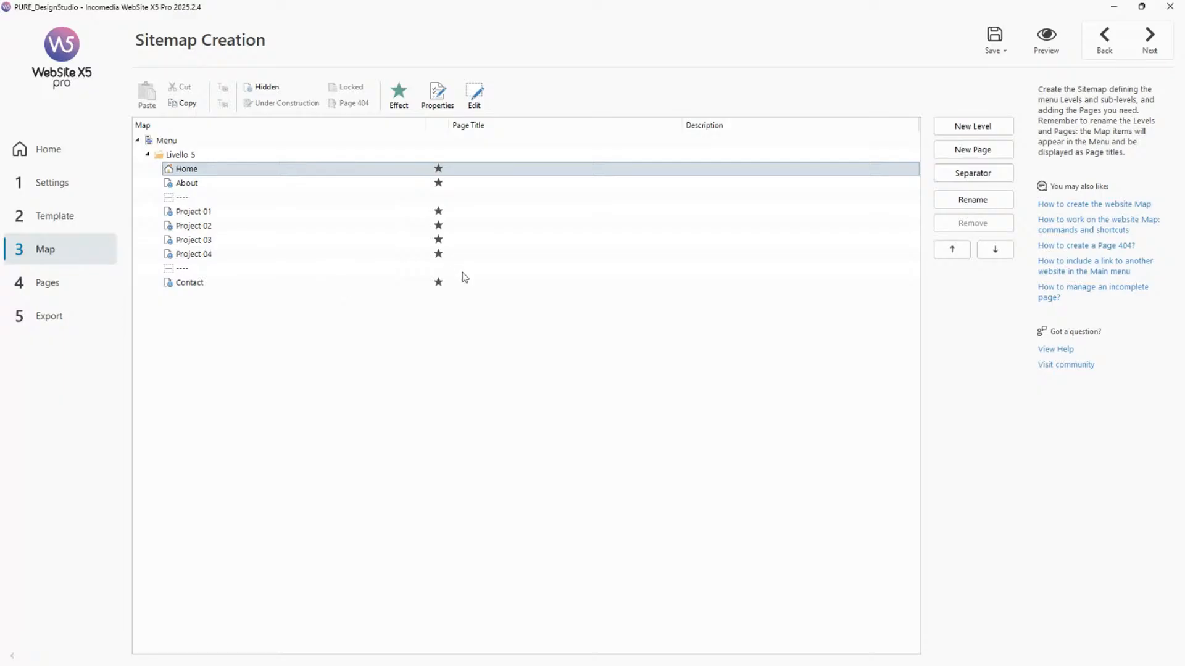
Open the About page's layout, return to the site map, and inspect the About page's display effect.
double_click(332, 183)
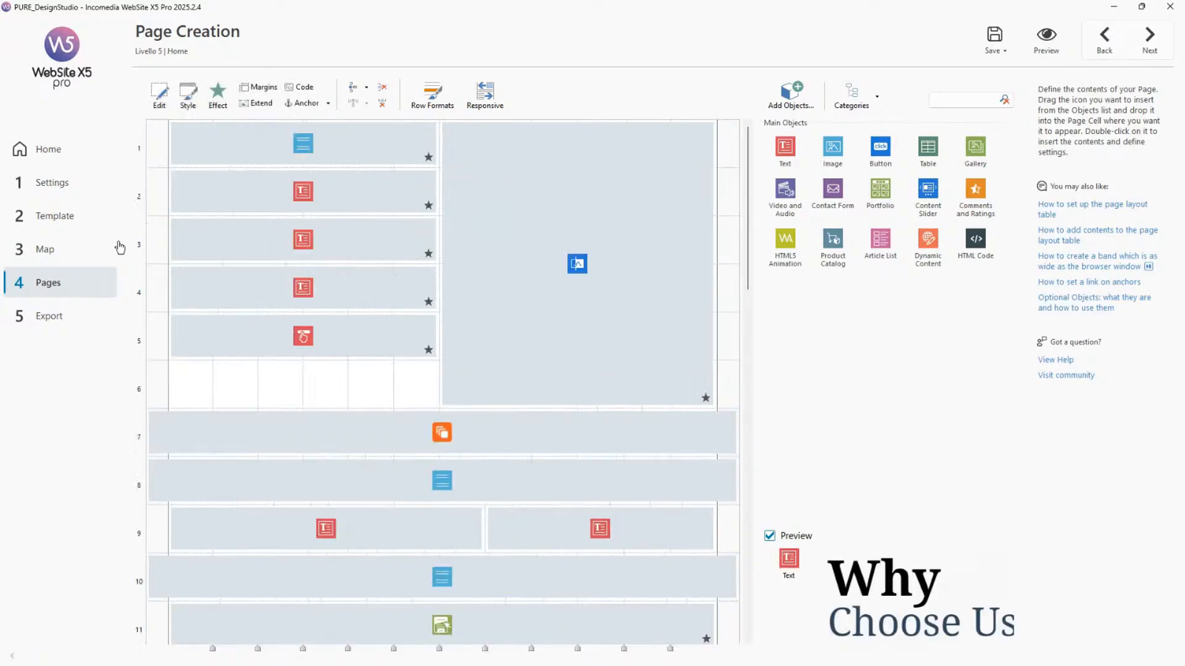
click(72, 253)
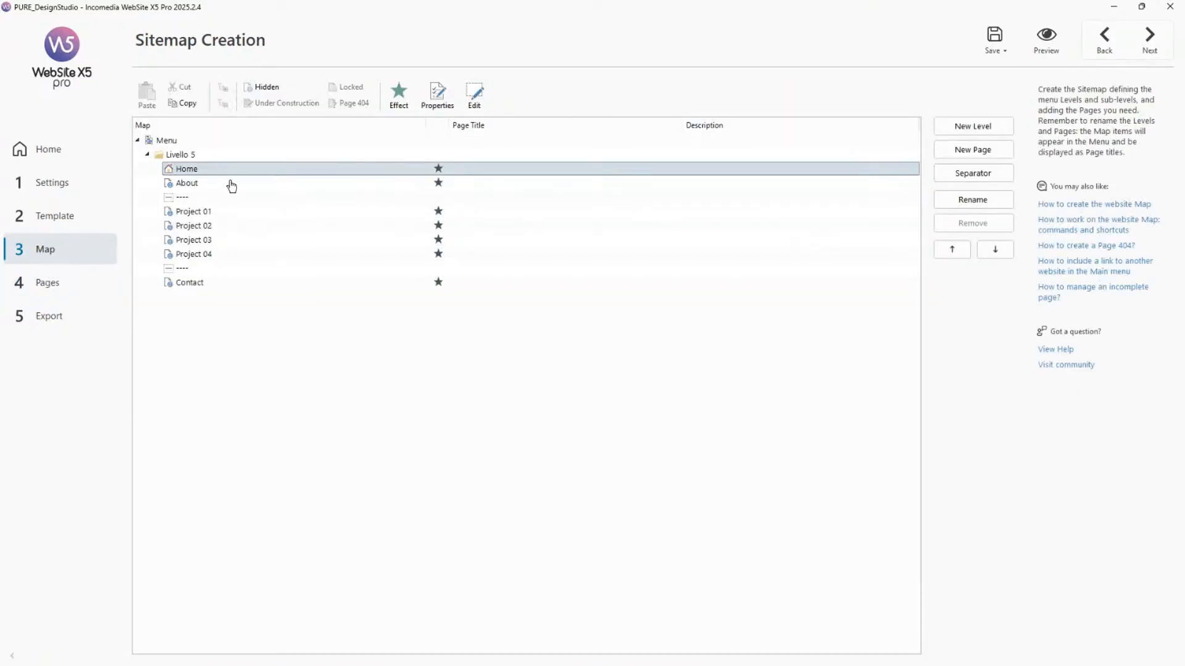
click(231, 184)
click(398, 97)
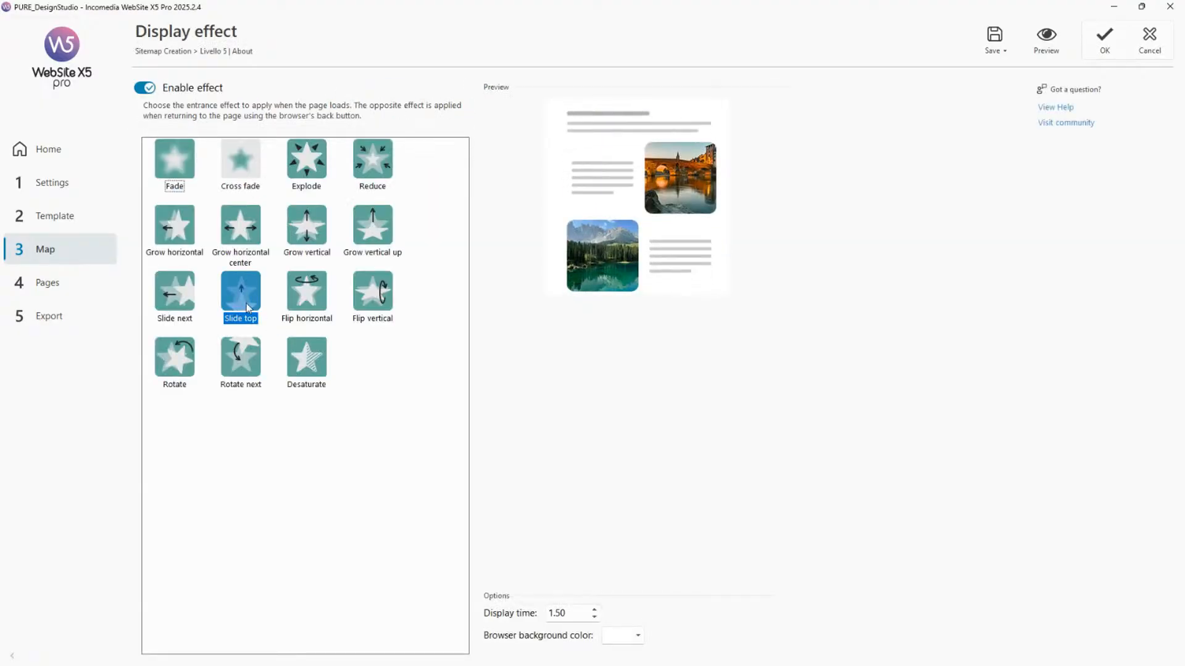
click(1105, 43)
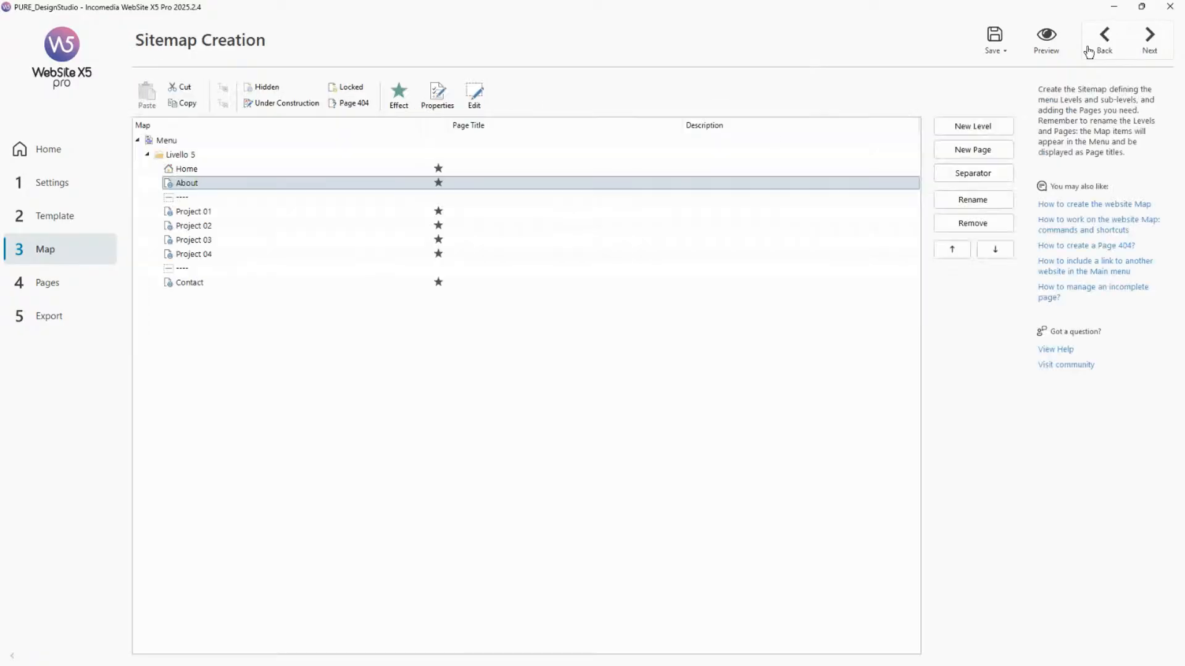
Select the Home page and preview the site, scrolling the home page.
click(417, 171)
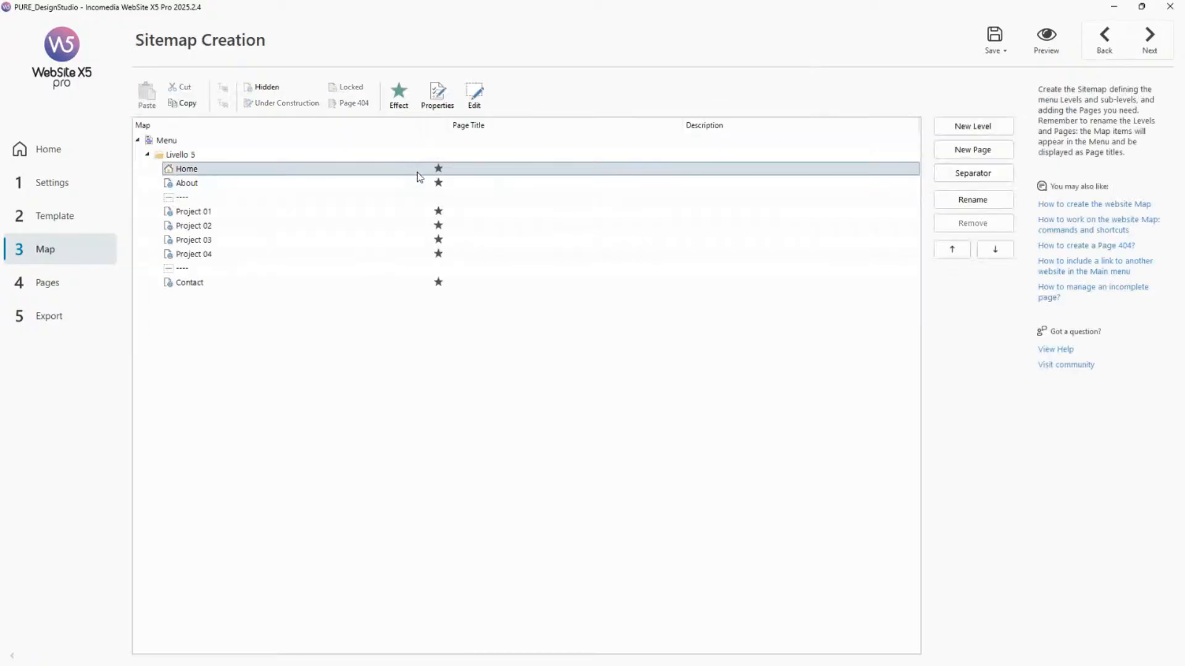
click(1048, 46)
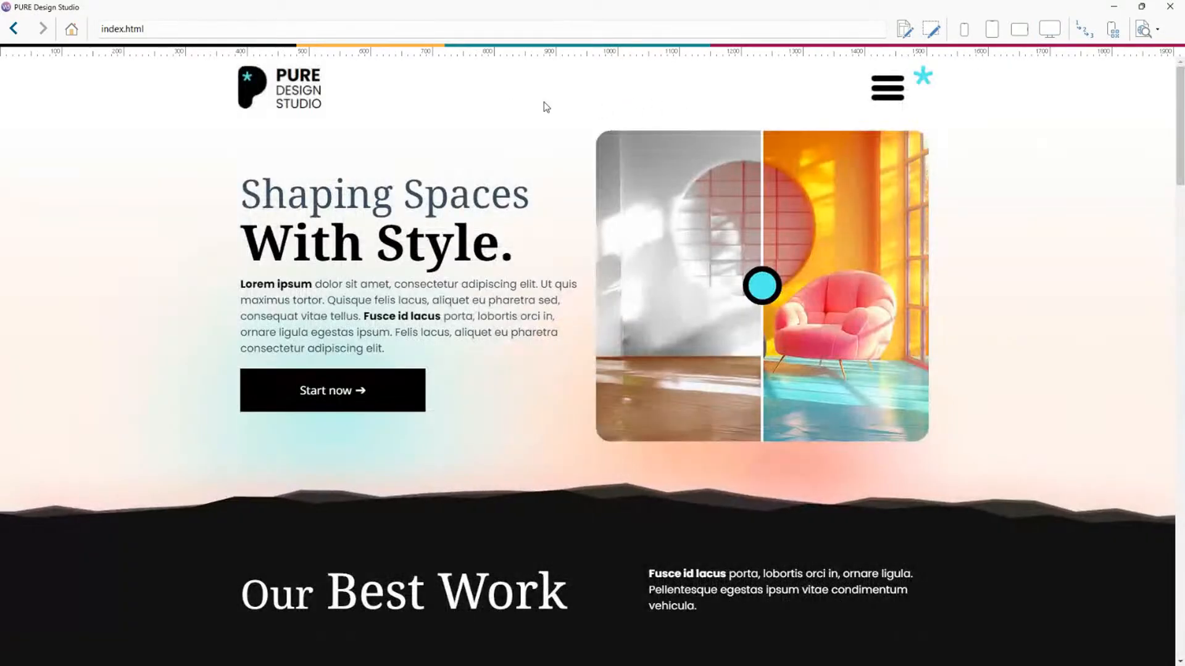
scroll(508, 301, down, 3)
scroll(627, 336, up, 3)
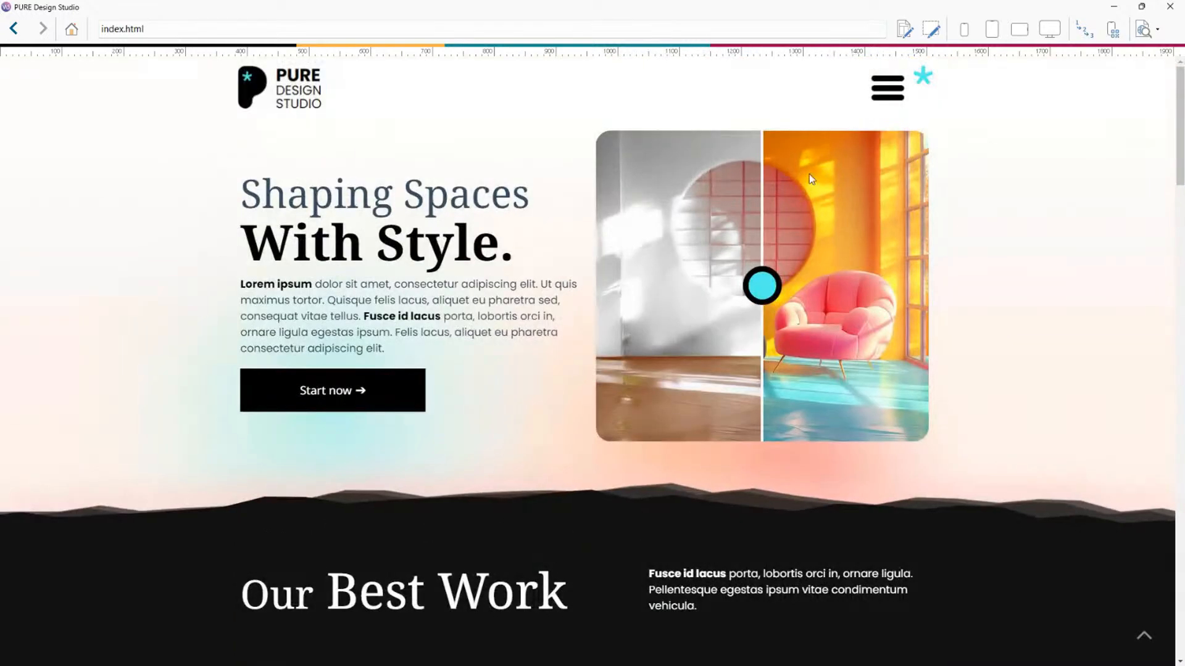
Open the preview's menu, go to the About page, and scroll through its contents.
click(895, 94)
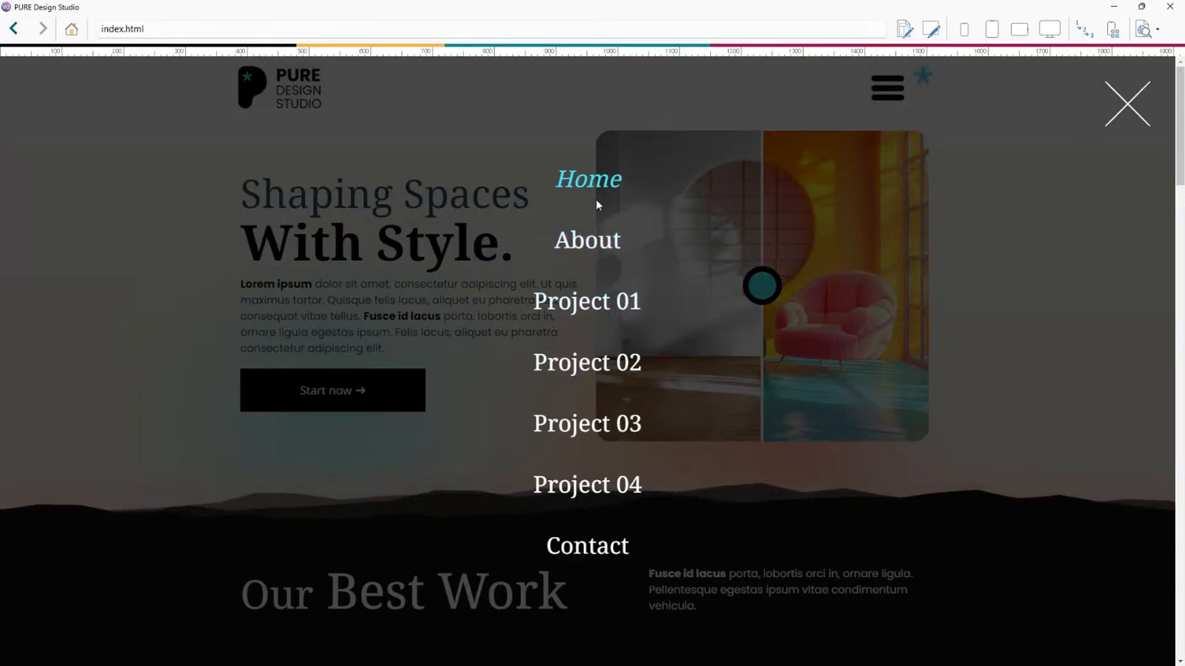
click(588, 244)
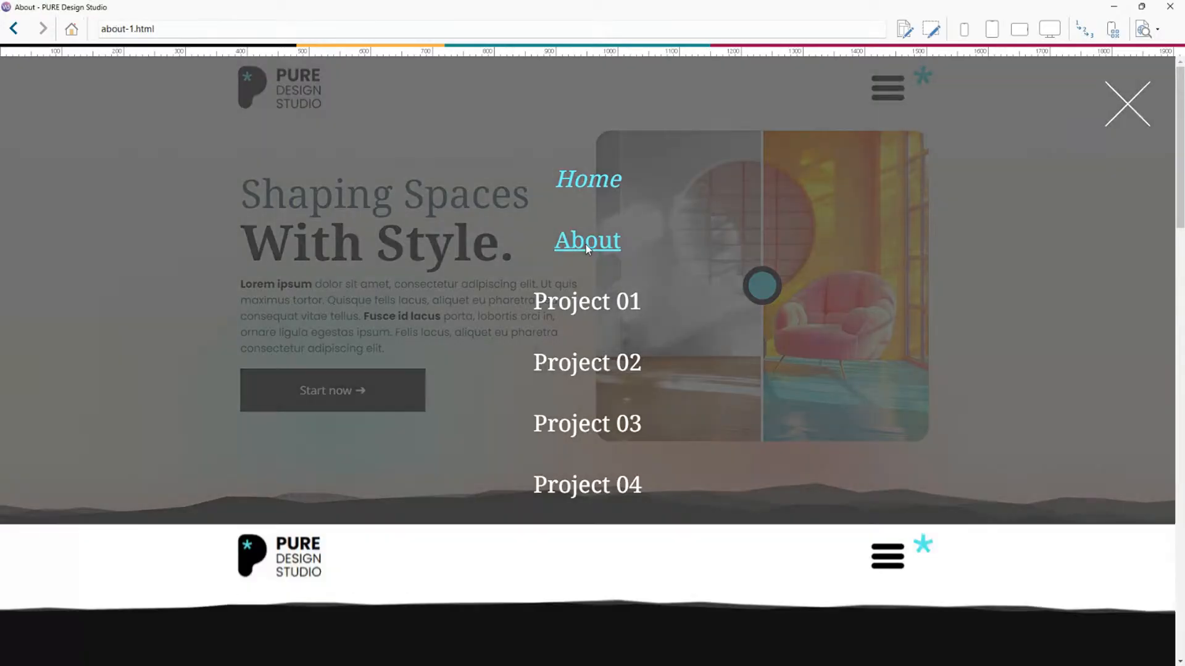
scroll(751, 300, down, 2)
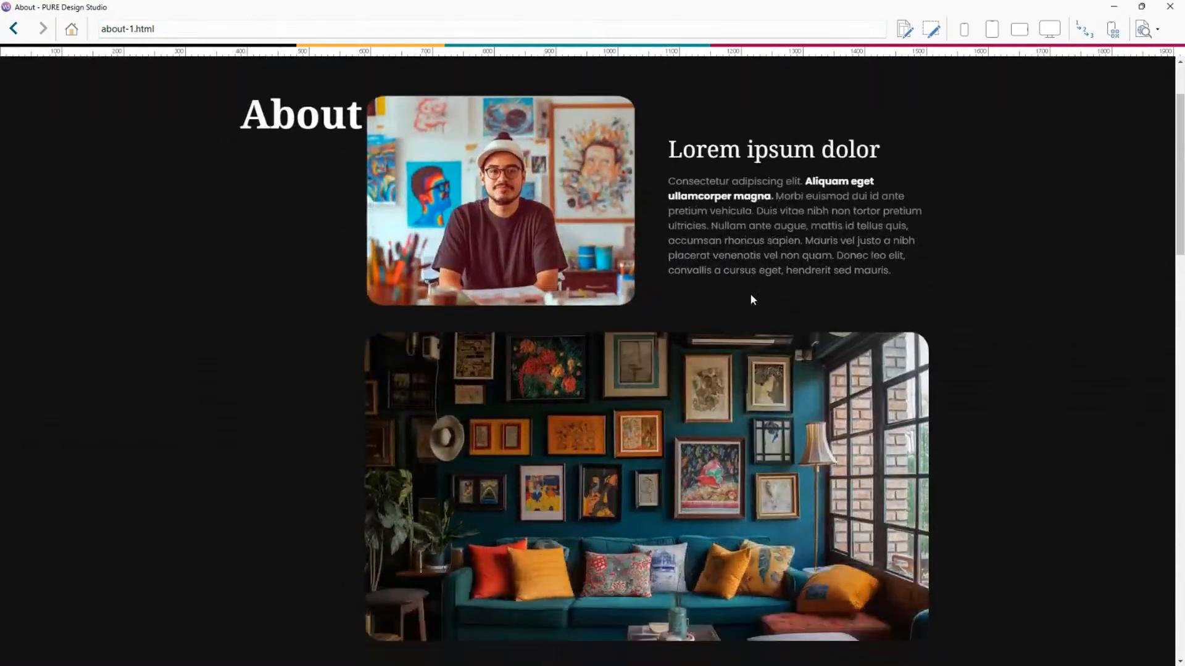
scroll(751, 299, down, 10)
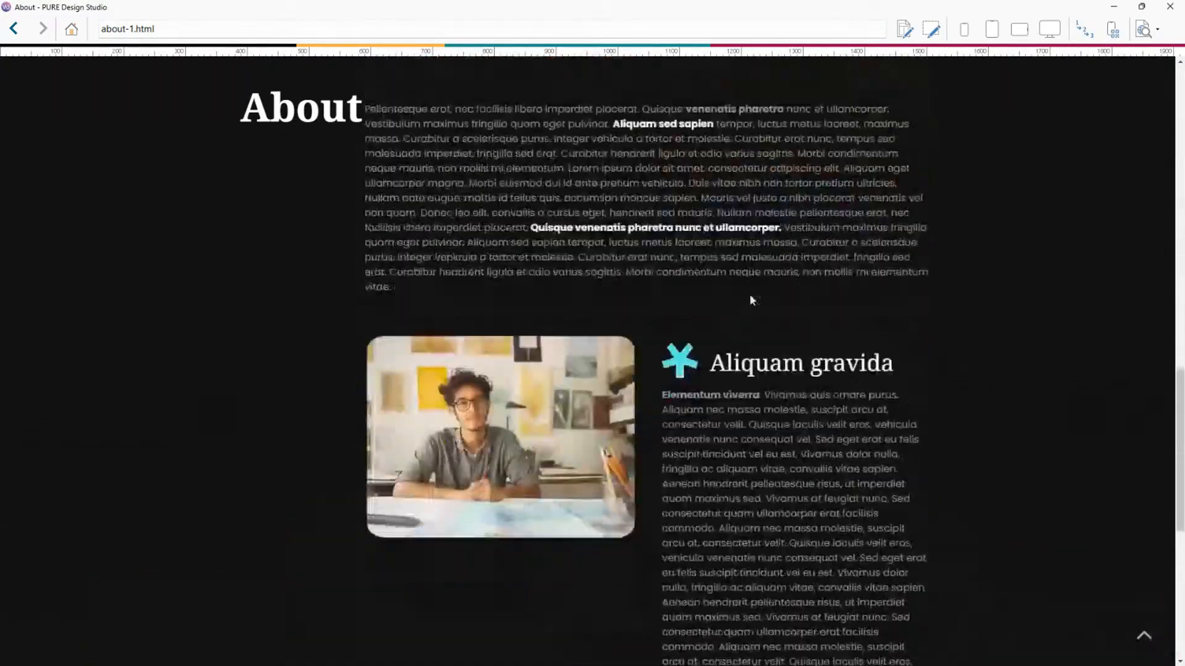
scroll(751, 300, up, 10)
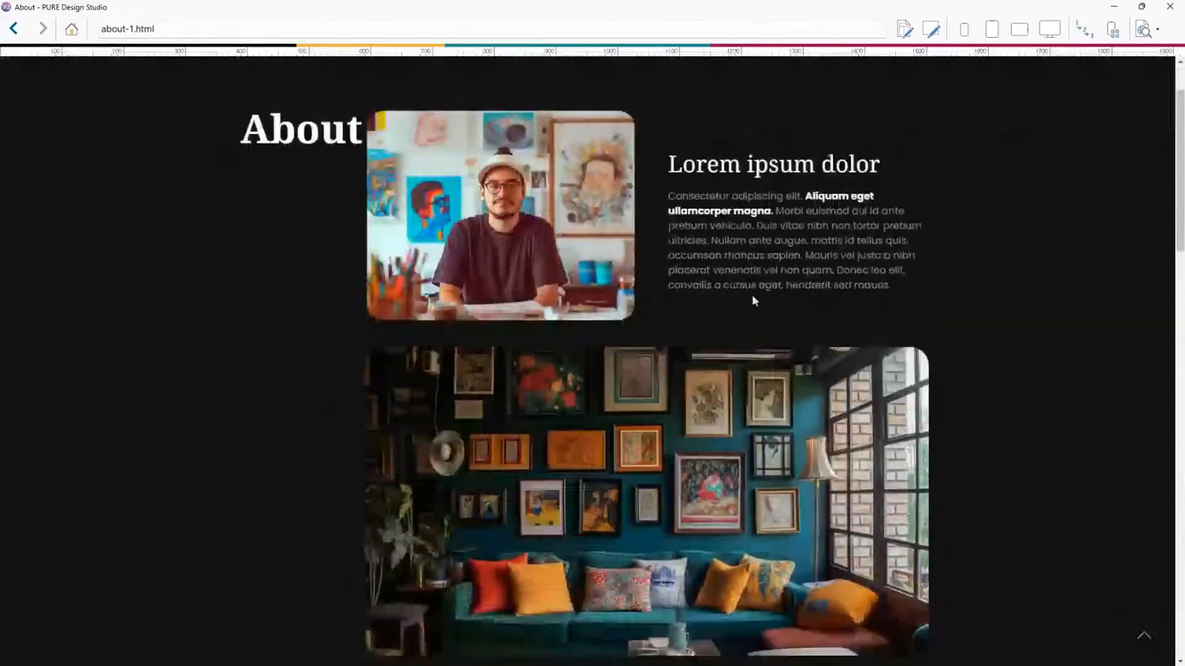
scroll(752, 294, down, 10)
scroll(752, 296, up, 5)
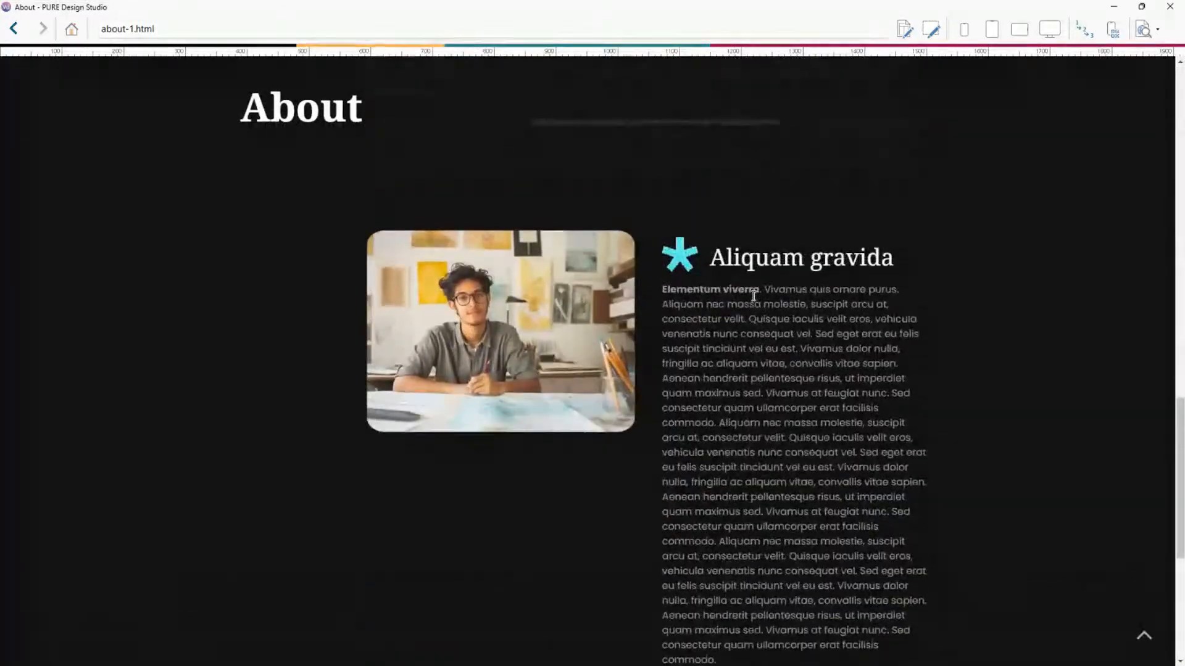
scroll(752, 295, up, 10)
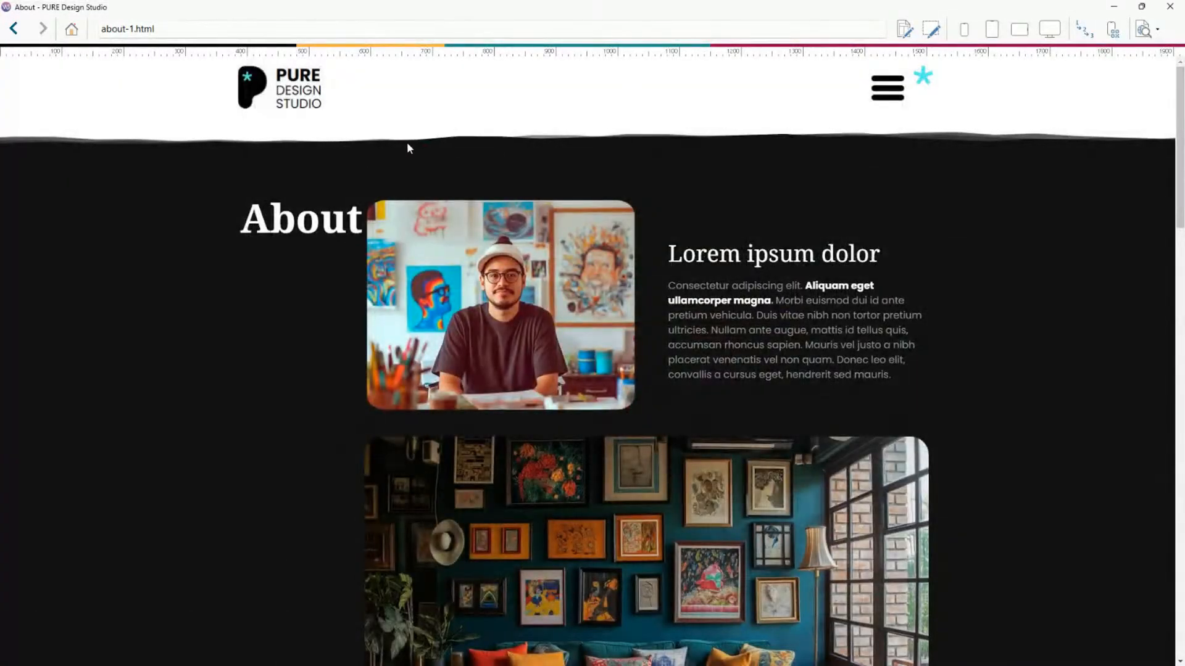
Open the menu from the About page, go to Project 01, and scroll through it.
click(892, 90)
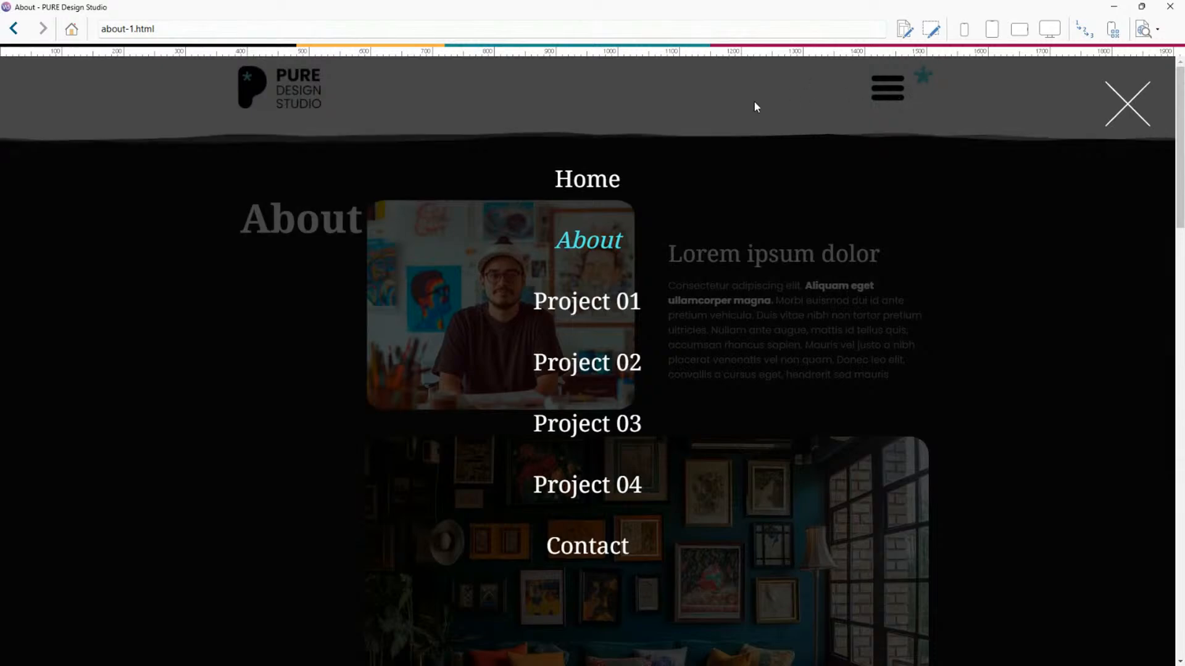
click(599, 308)
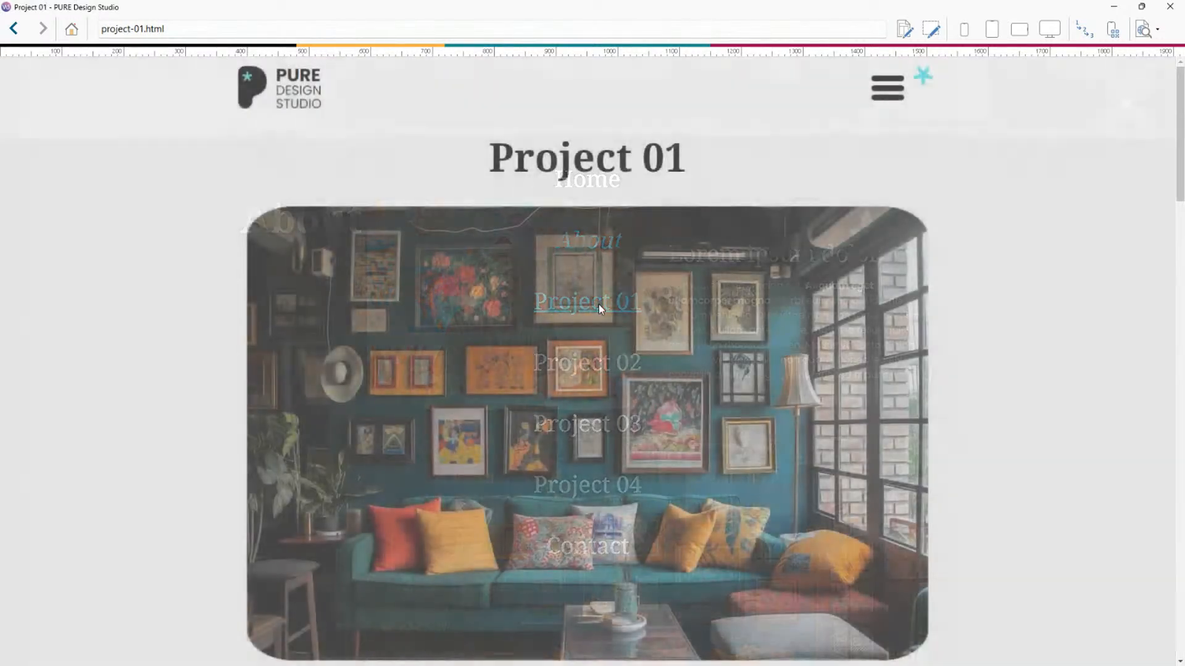
scroll(749, 204, down, 5)
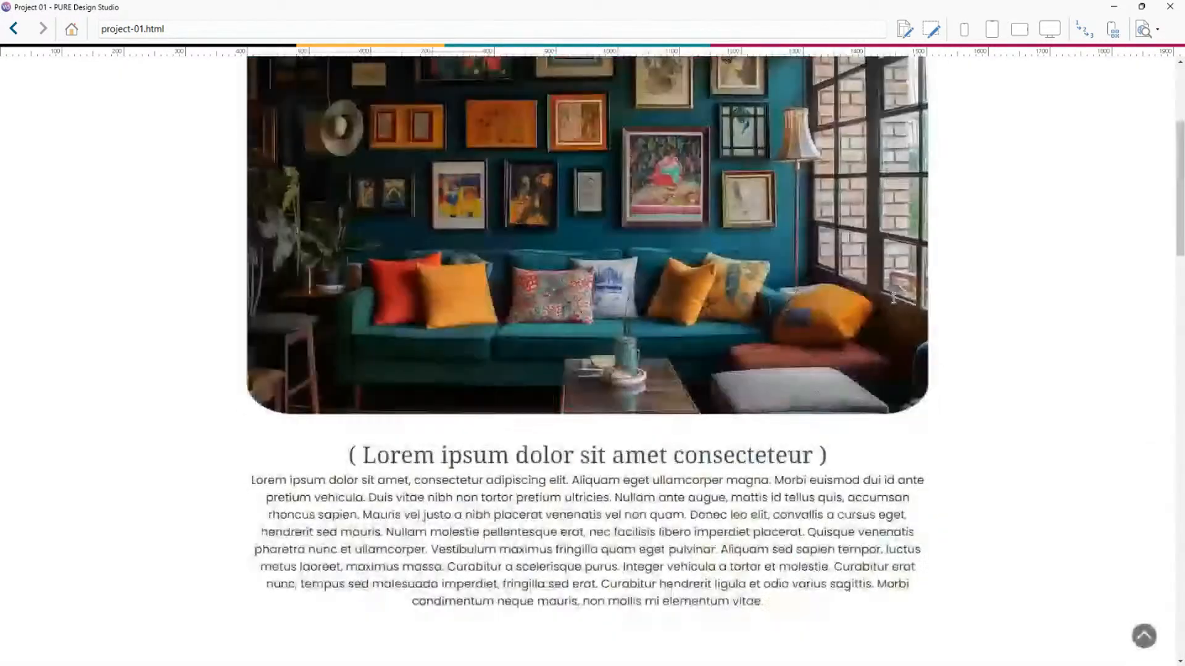
scroll(802, 155, up, 5)
Open the menu, go to Project 02, and scroll through that page.
click(891, 103)
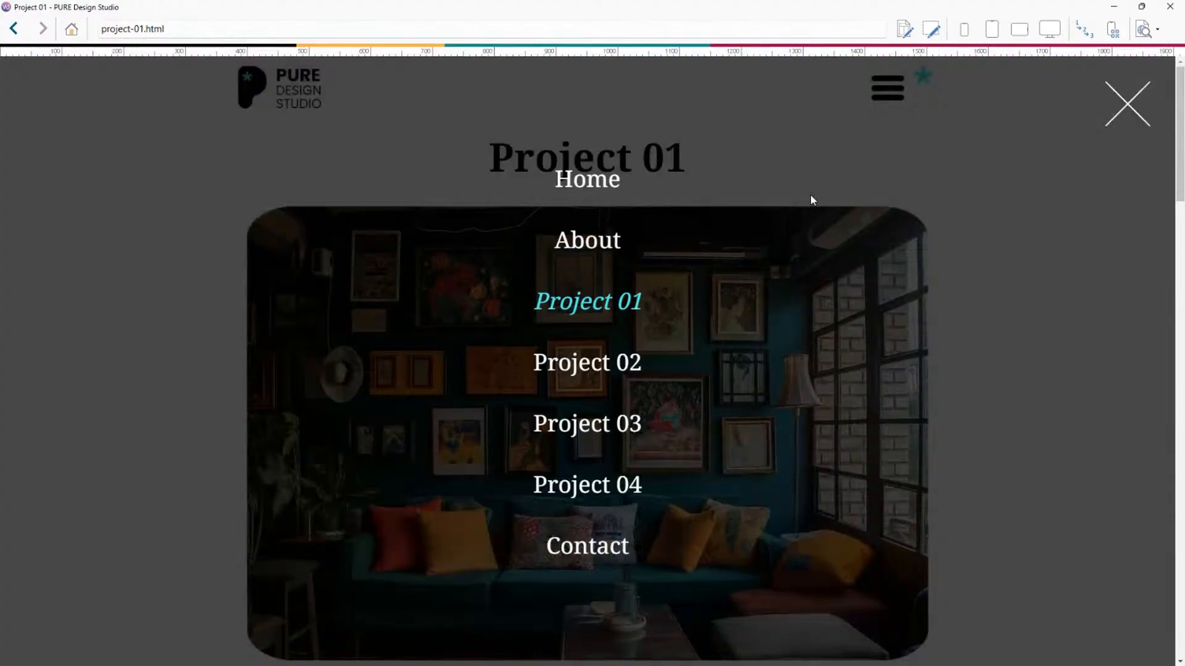
click(619, 361)
scroll(721, 346, down, 5)
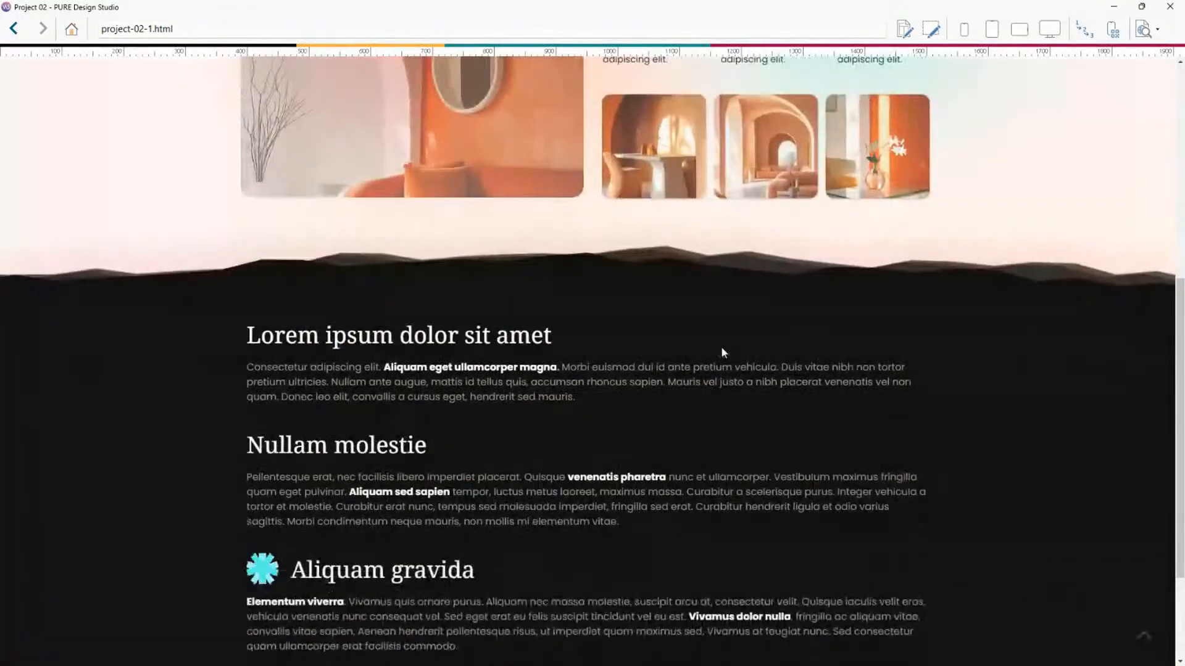
scroll(721, 346, up, 3)
scroll(726, 347, down, 5)
scroll(726, 348, up, 8)
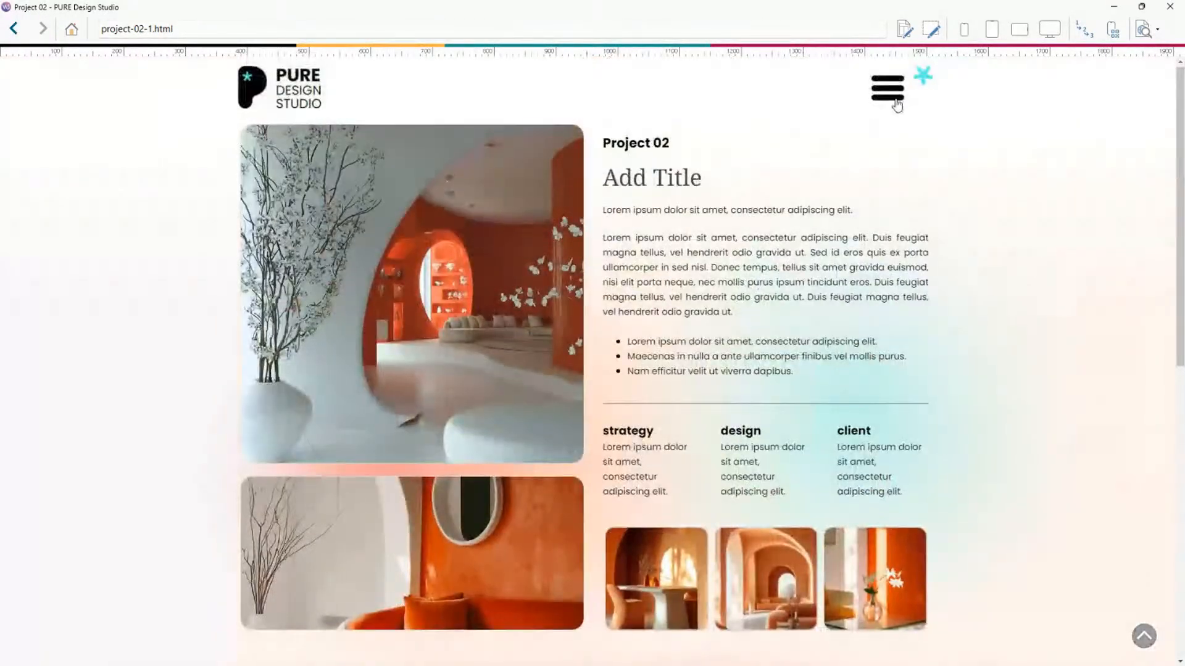
Go to Project 03 through the menu, return to Home, and close the preview.
click(890, 105)
click(640, 421)
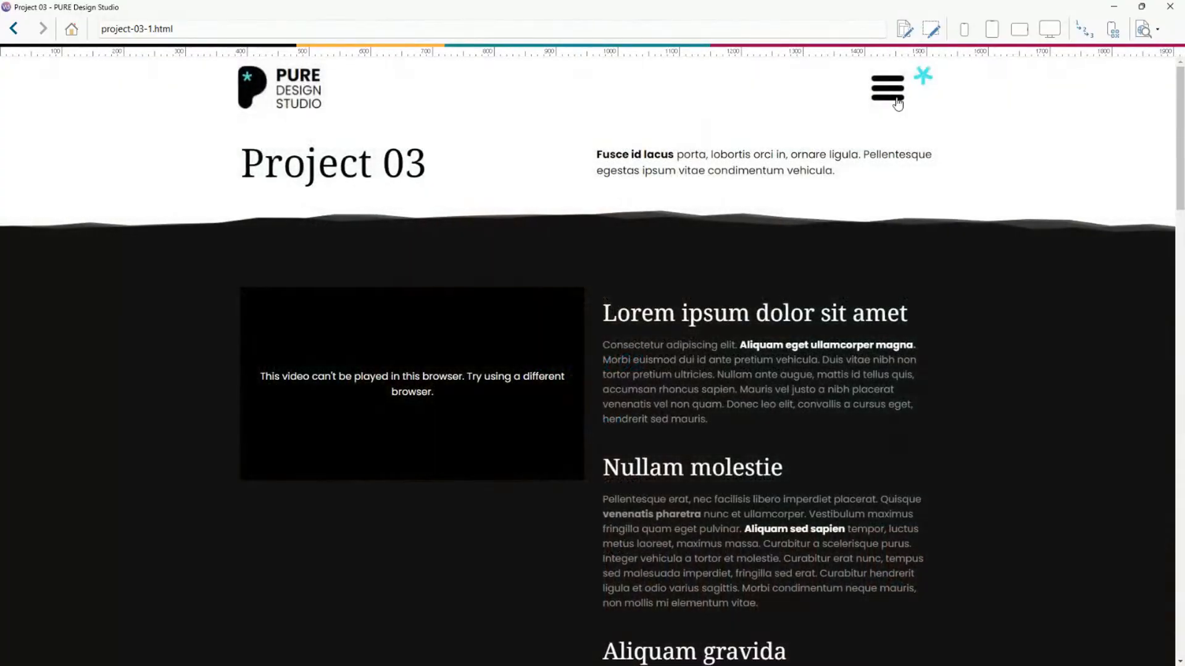
click(898, 104)
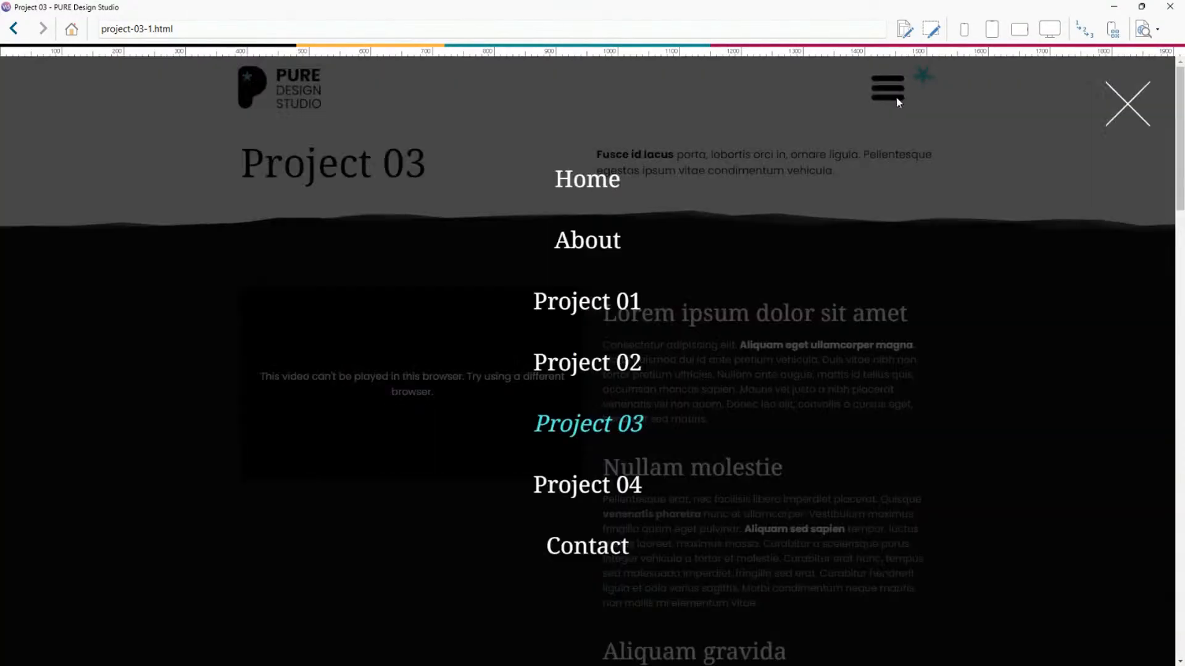
click(573, 183)
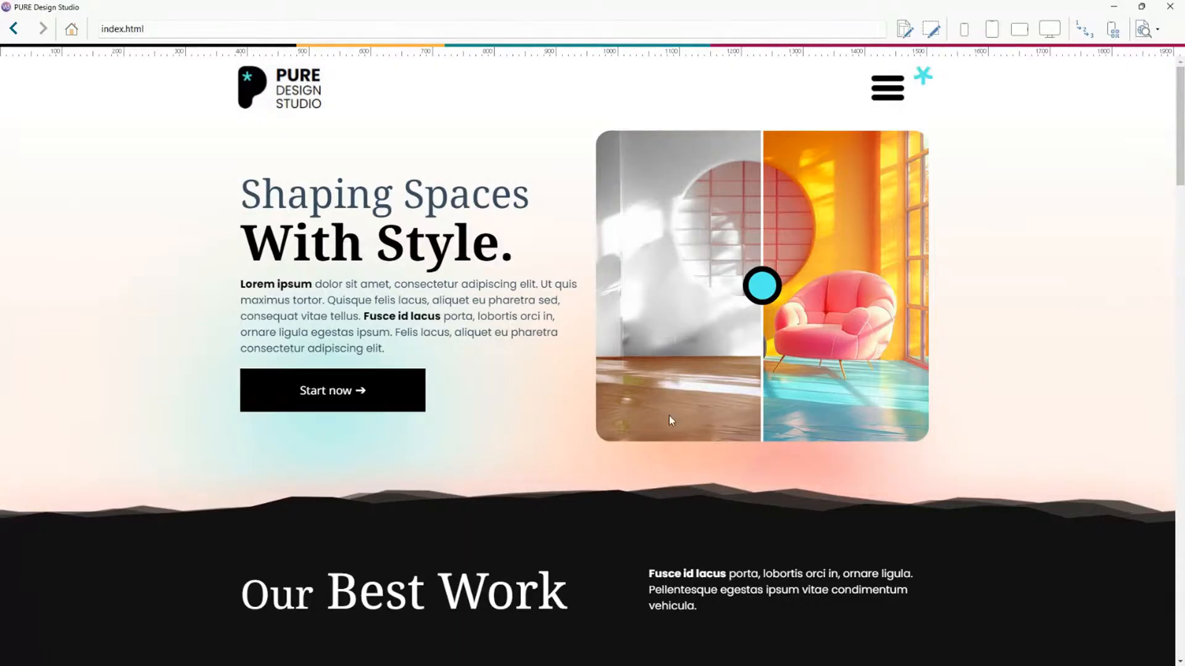
click(1108, 9)
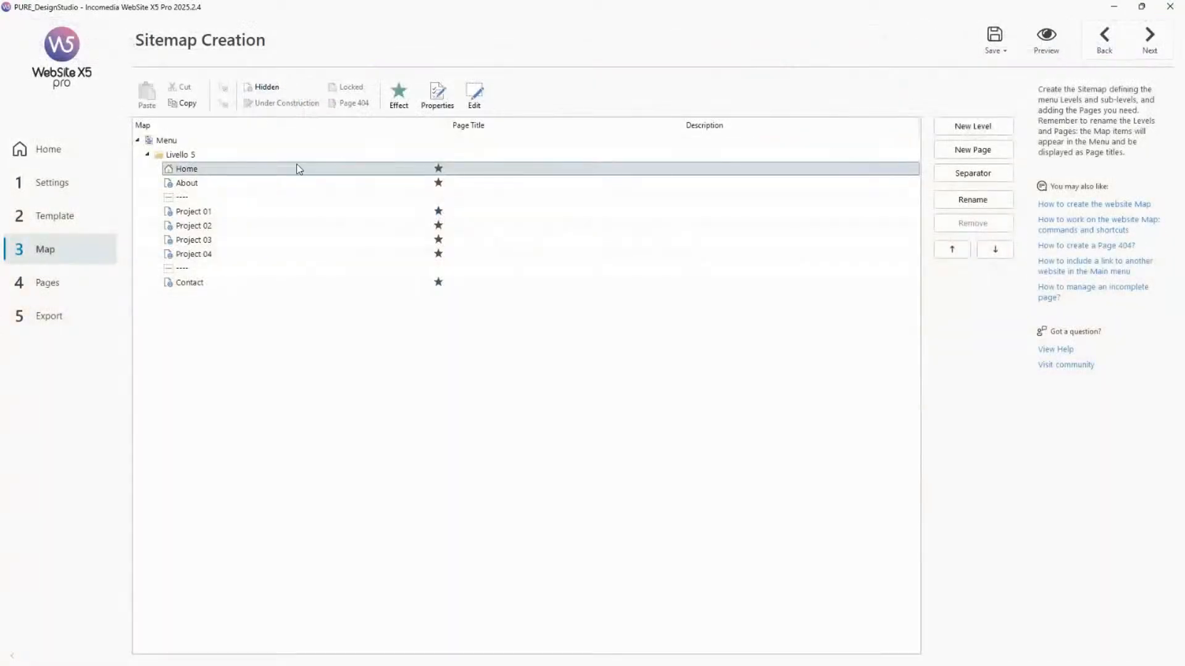
Open the About page's layout and return to the site map.
double_click(268, 186)
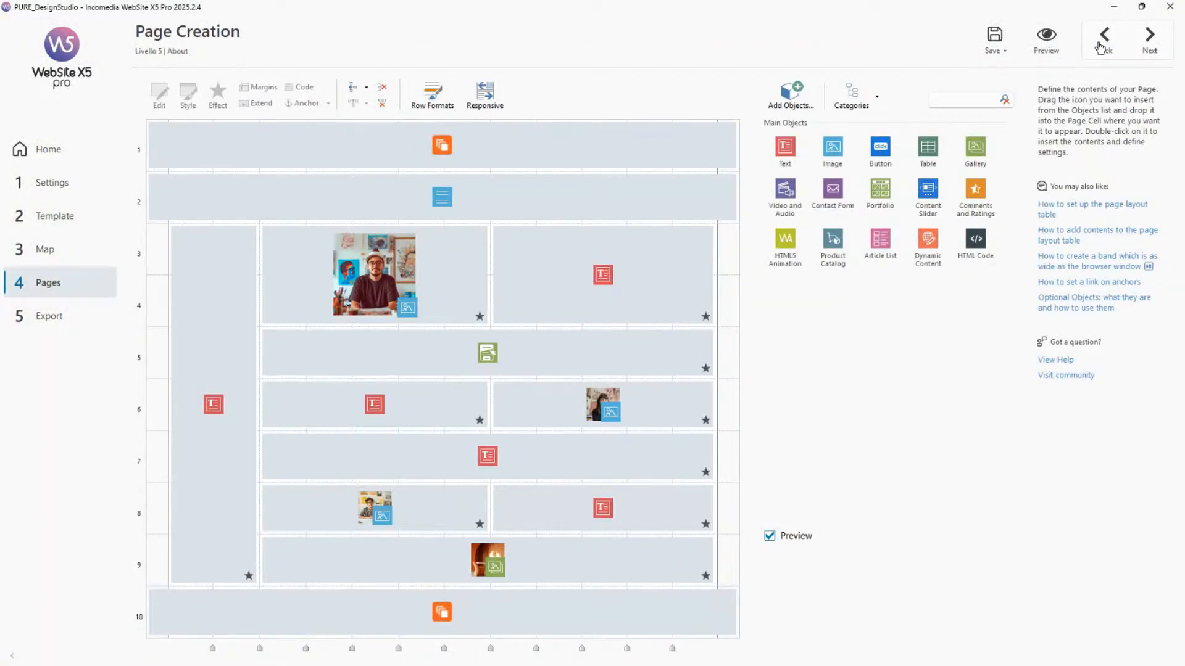
click(1101, 38)
click(85, 259)
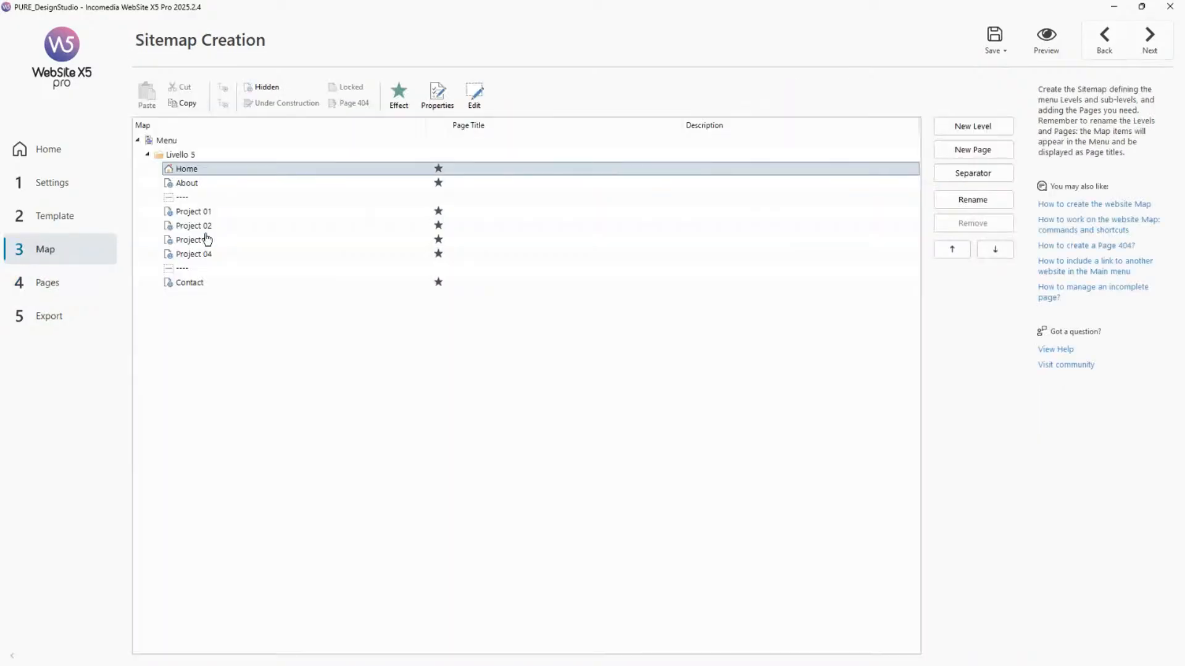
Set the About page's display effect to Slide next and preview the site.
click(265, 185)
click(401, 94)
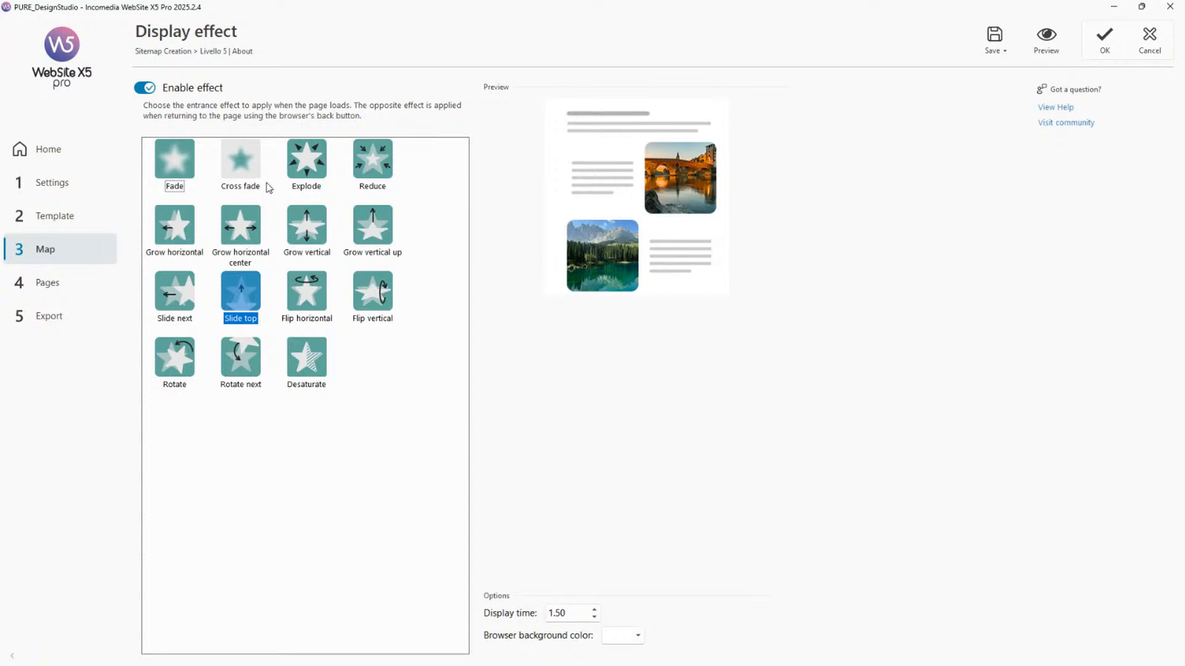
click(175, 293)
click(1049, 50)
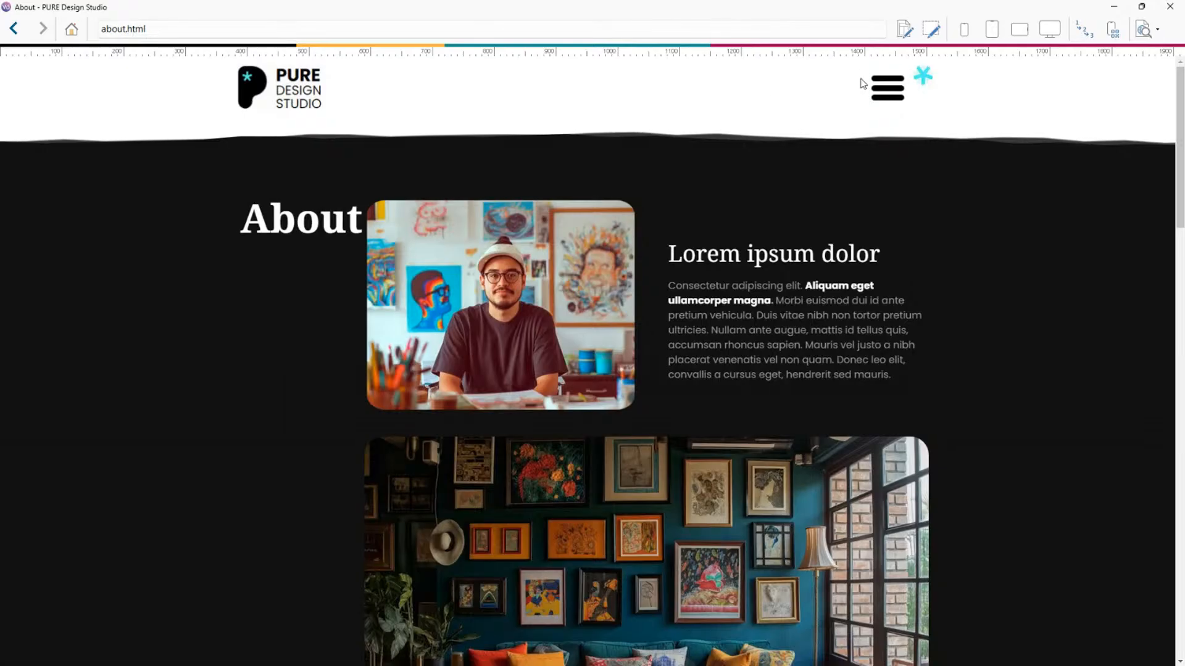
Navigate from Home to About in the preview, close it, and confirm the display effect.
click(276, 90)
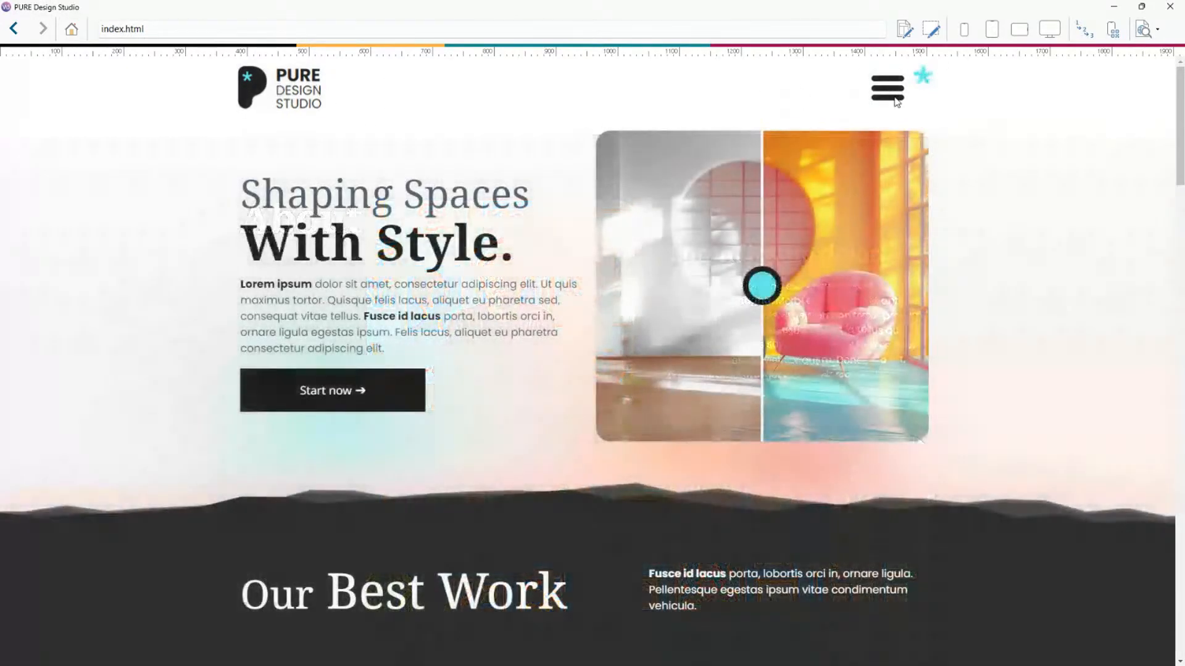
click(893, 94)
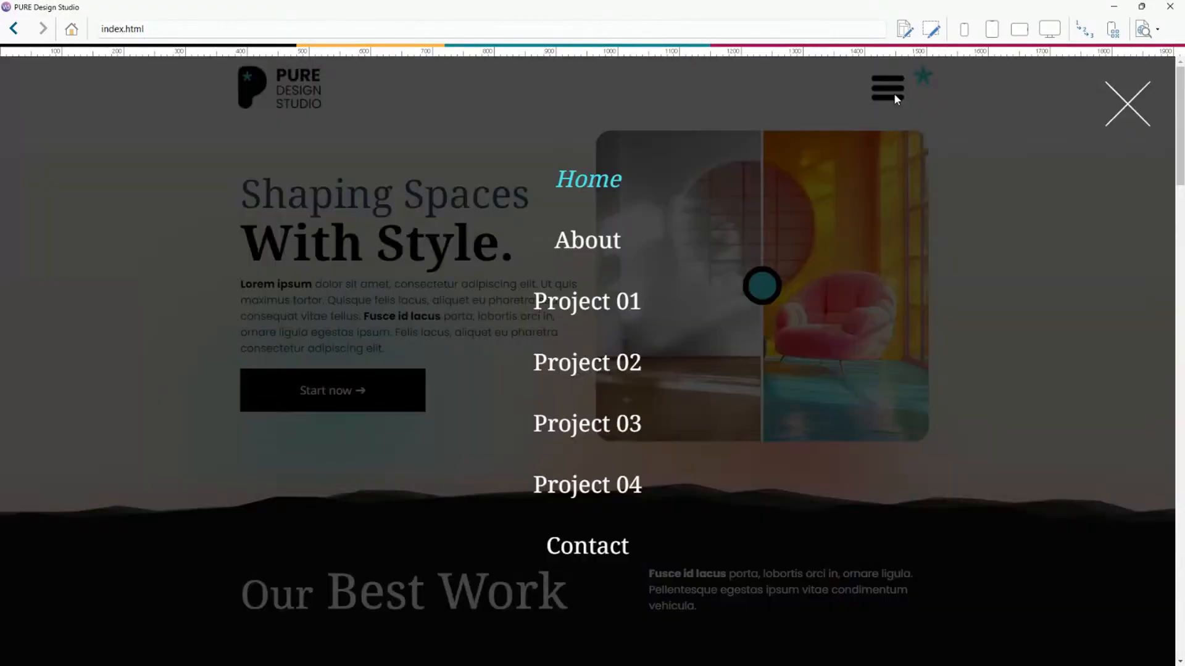
click(585, 239)
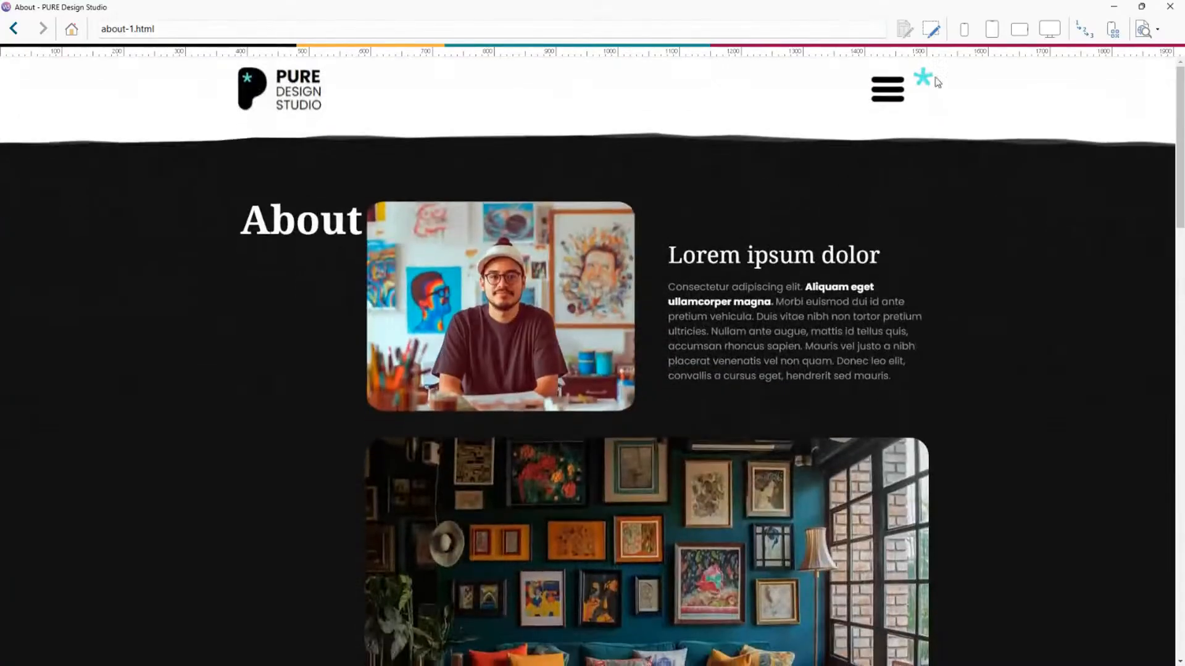
click(1170, 7)
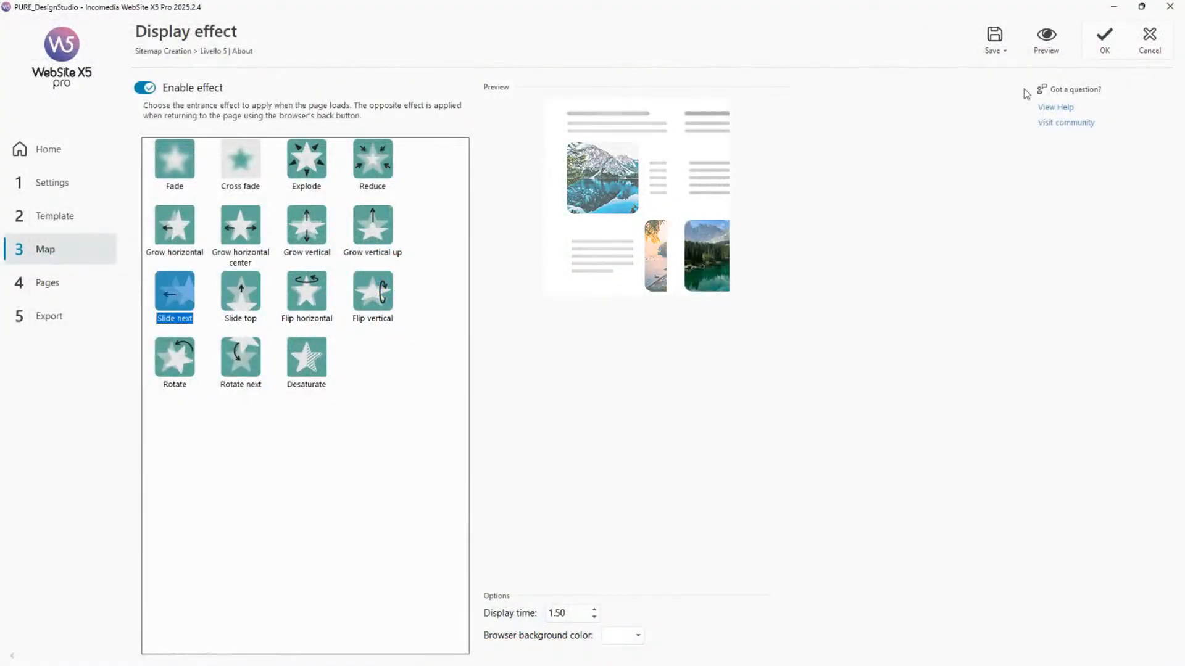
click(1105, 39)
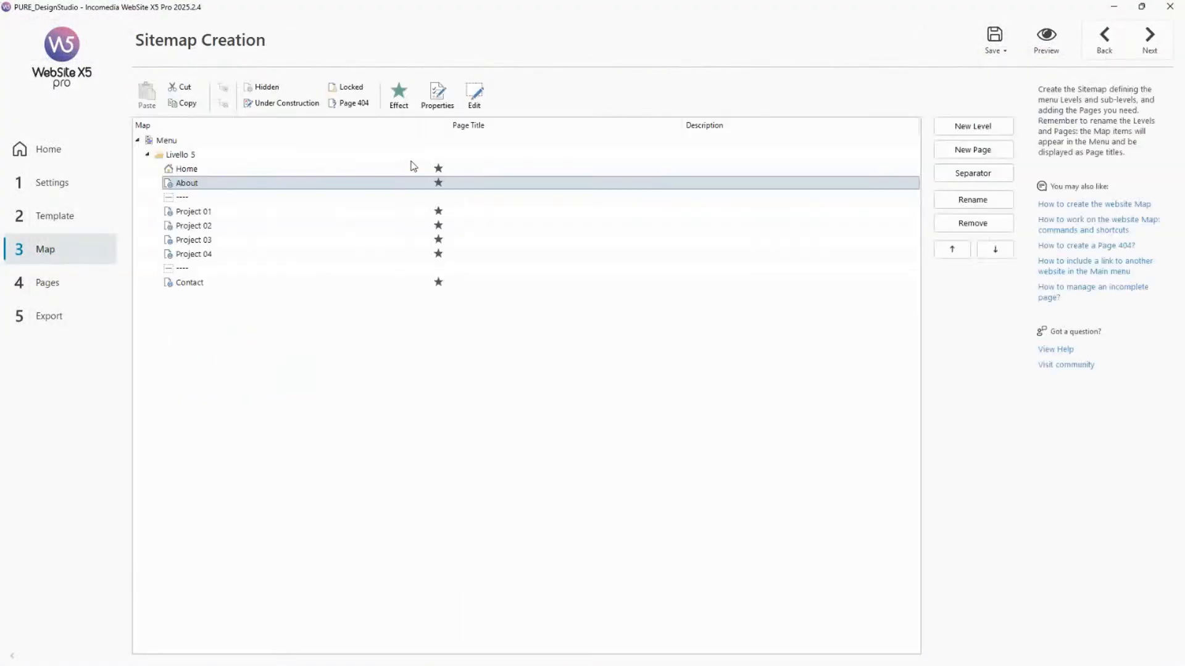
Preview the site again, open the About page from the menu, scroll it, and close the preview.
click(1031, 52)
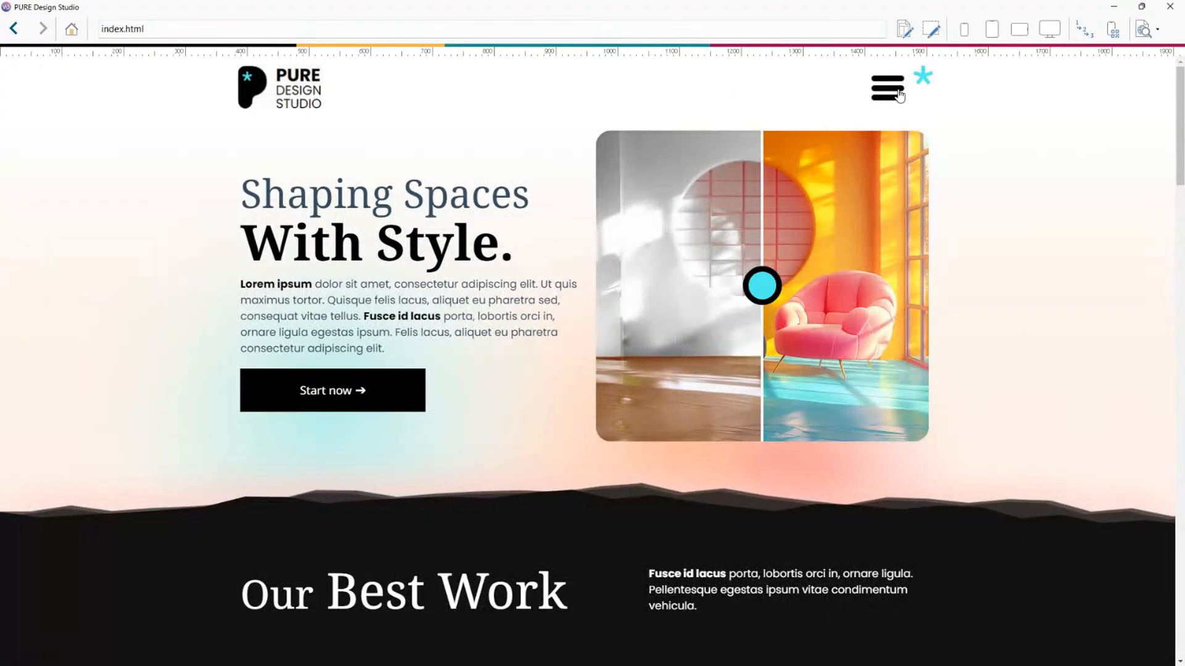
click(896, 92)
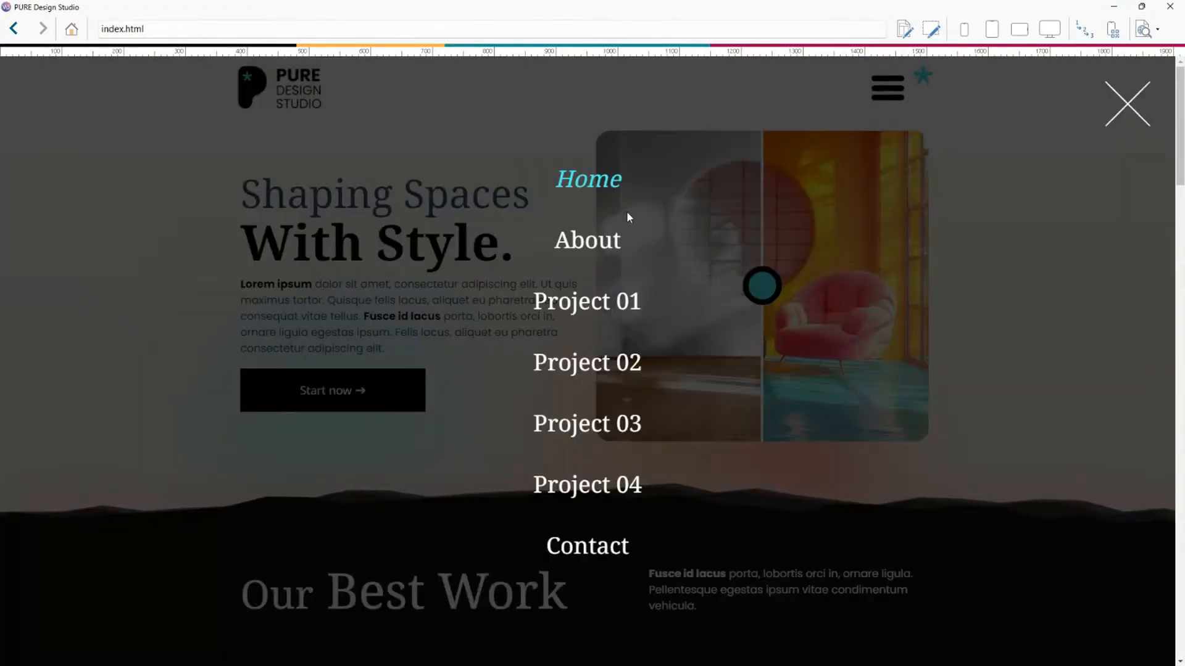
click(598, 241)
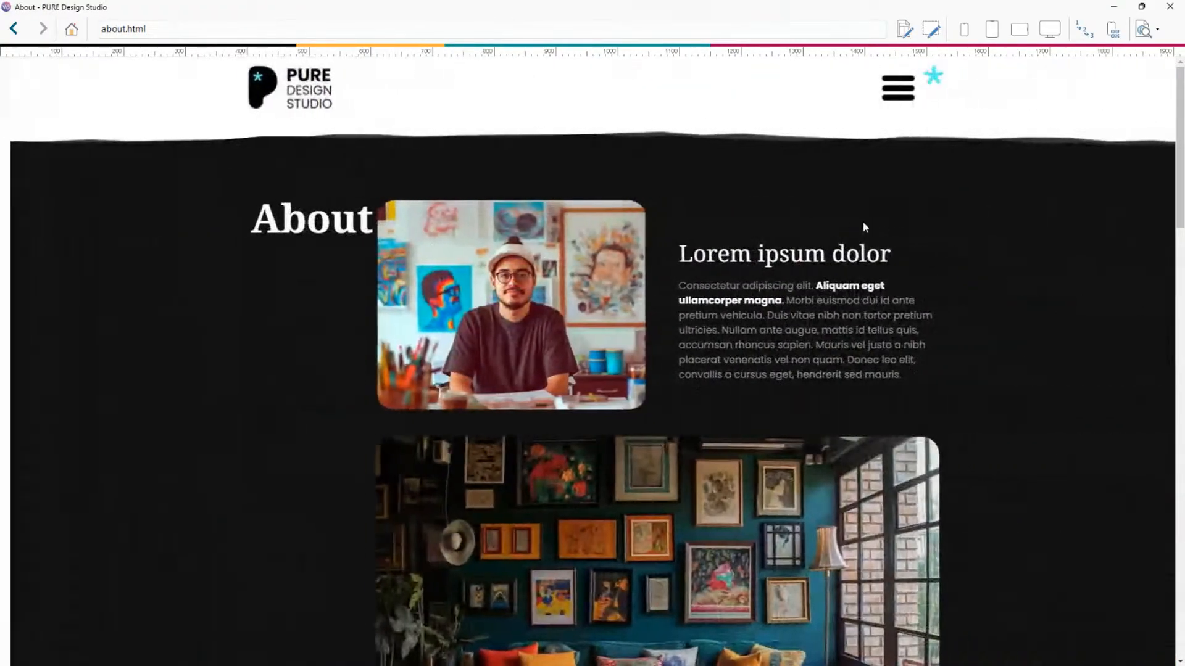
scroll(821, 227, down, 5)
scroll(822, 230, up, 5)
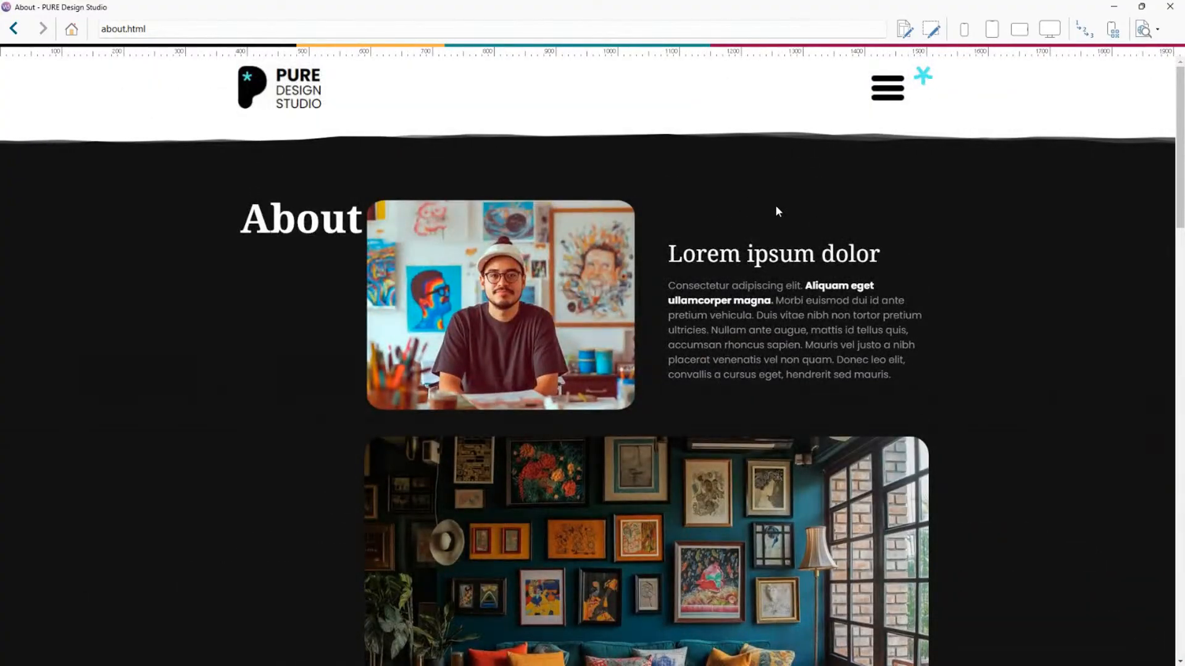
click(1170, 7)
Select the Home and About pages in the site map repeatedly to compare their display effect markers.
click(452, 184)
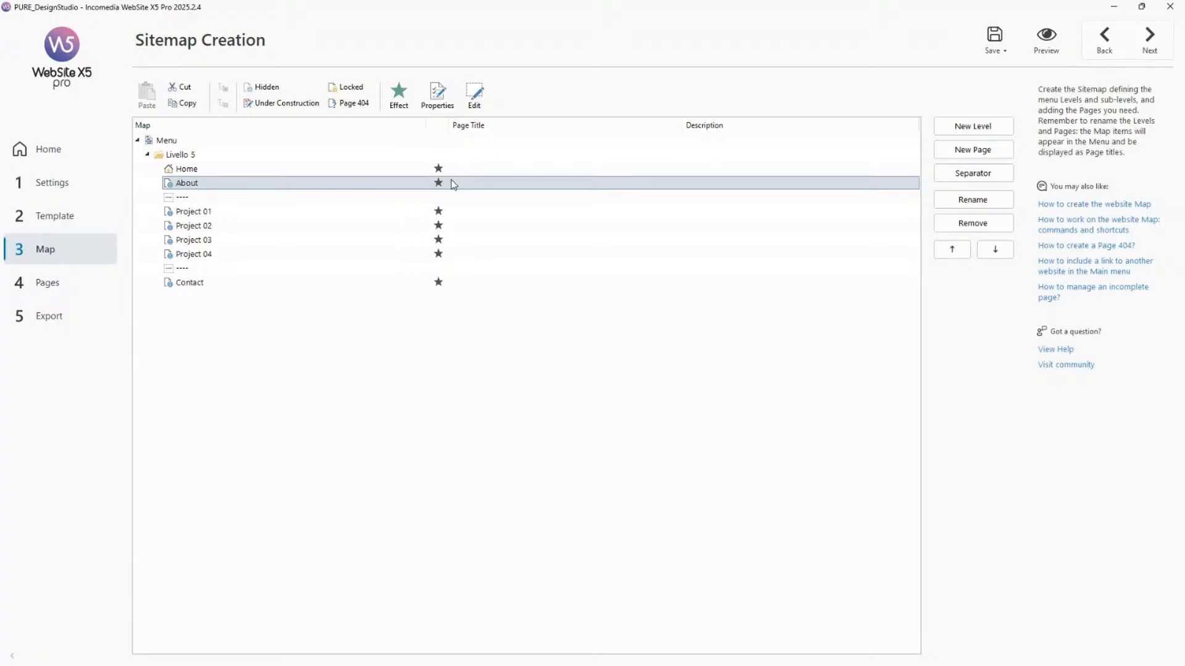
click(449, 170)
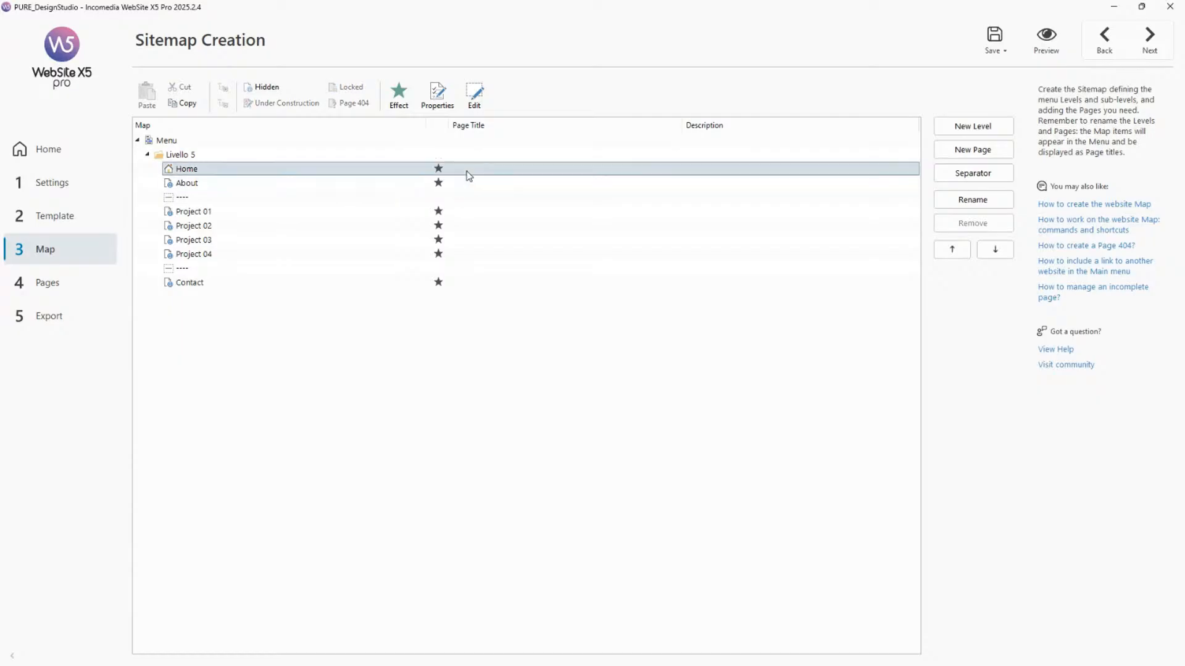
click(459, 182)
click(454, 214)
click(467, 184)
click(465, 170)
click(460, 181)
click(460, 168)
click(463, 183)
click(464, 171)
click(474, 227)
click(463, 184)
click(467, 172)
Open the General Information settings and examine the mobile web app banner option and its Short name field.
click(71, 187)
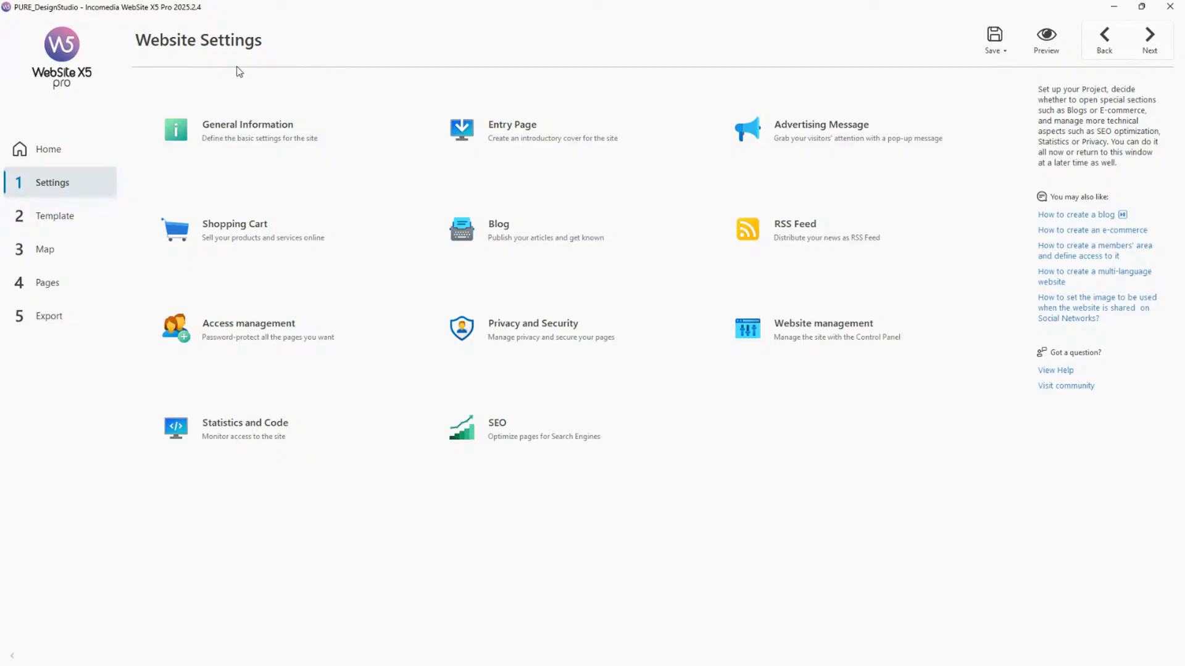
click(283, 141)
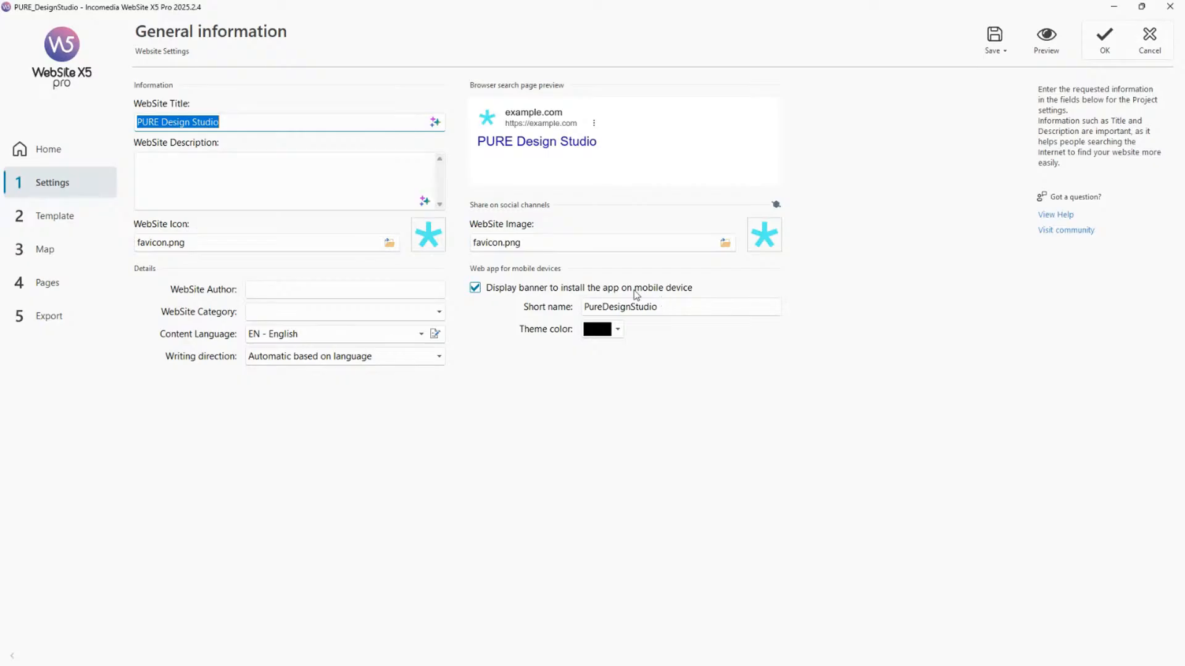
click(686, 305)
click(693, 306)
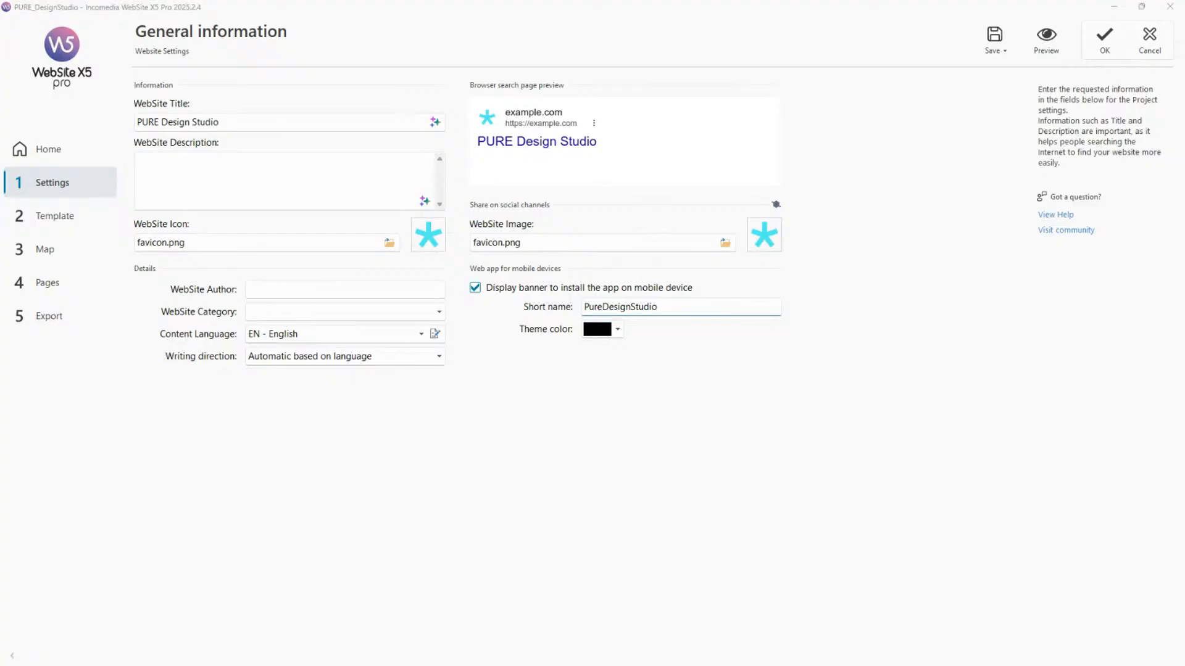
View example phone screenshots of the install-app banner and installed icon, then leave General Information without saving.
drag(493, 665, 726, 39)
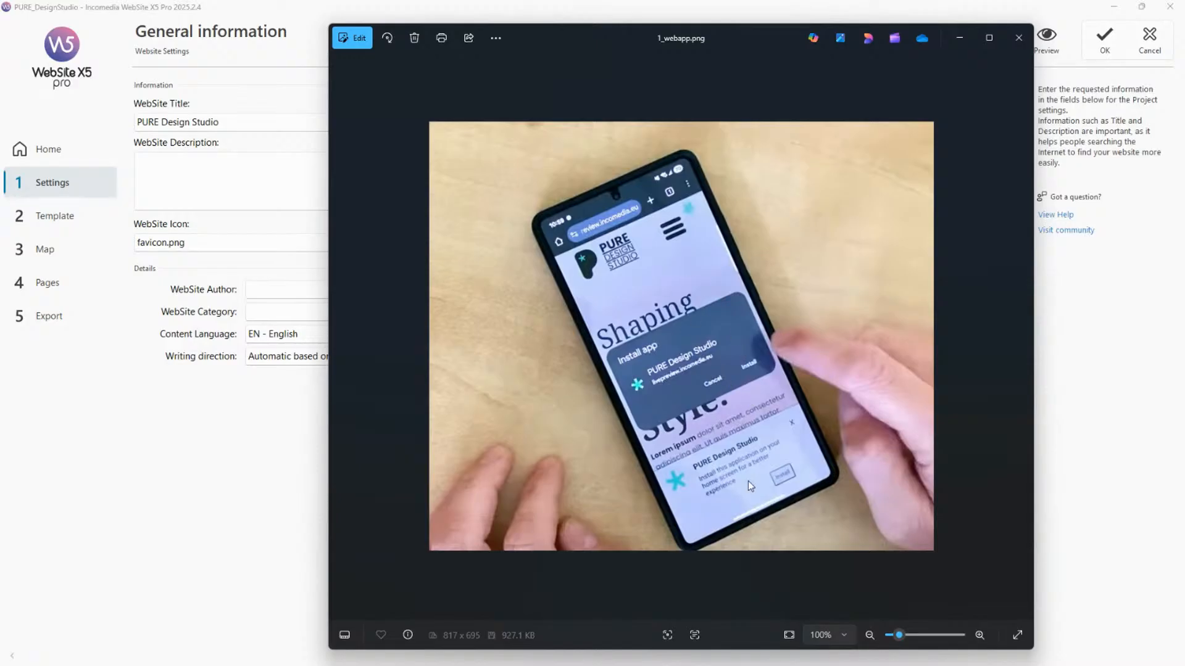
click(1018, 38)
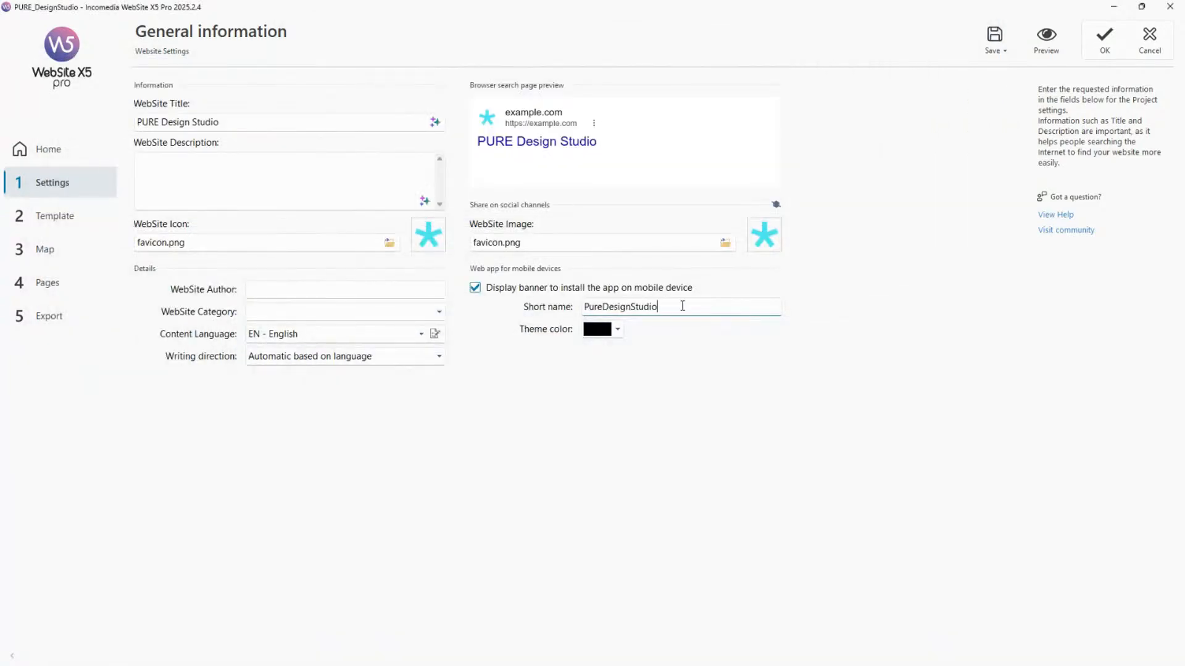
drag(682, 306, 578, 301)
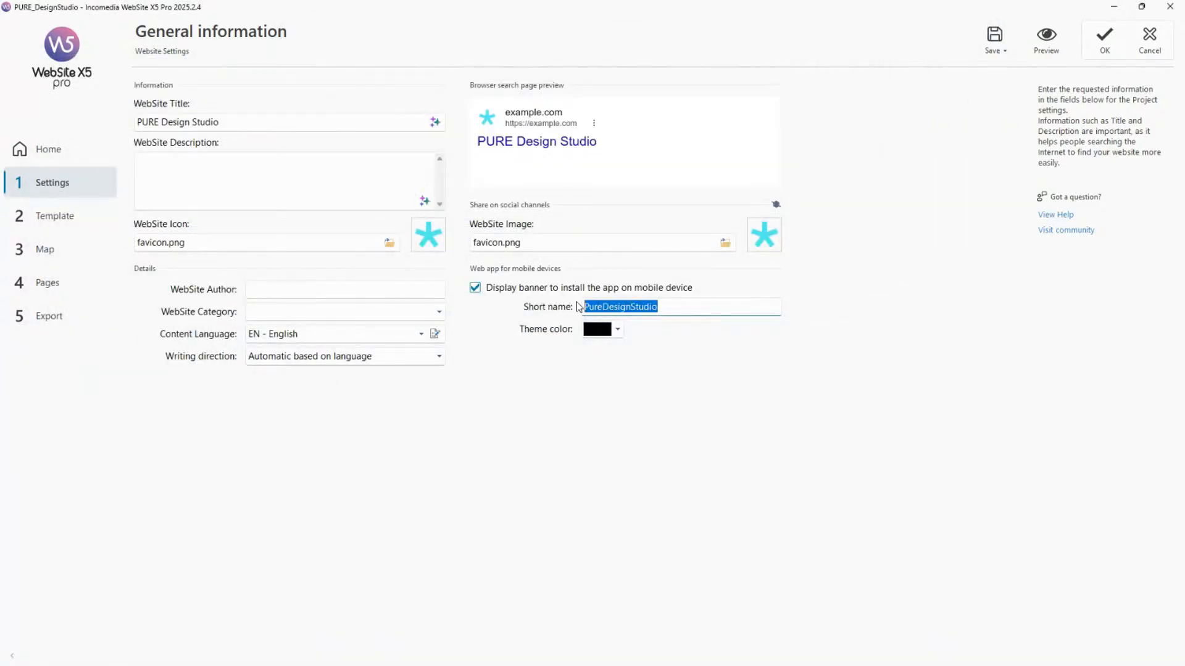
click(848, 665)
drag(727, 383, 660, 42)
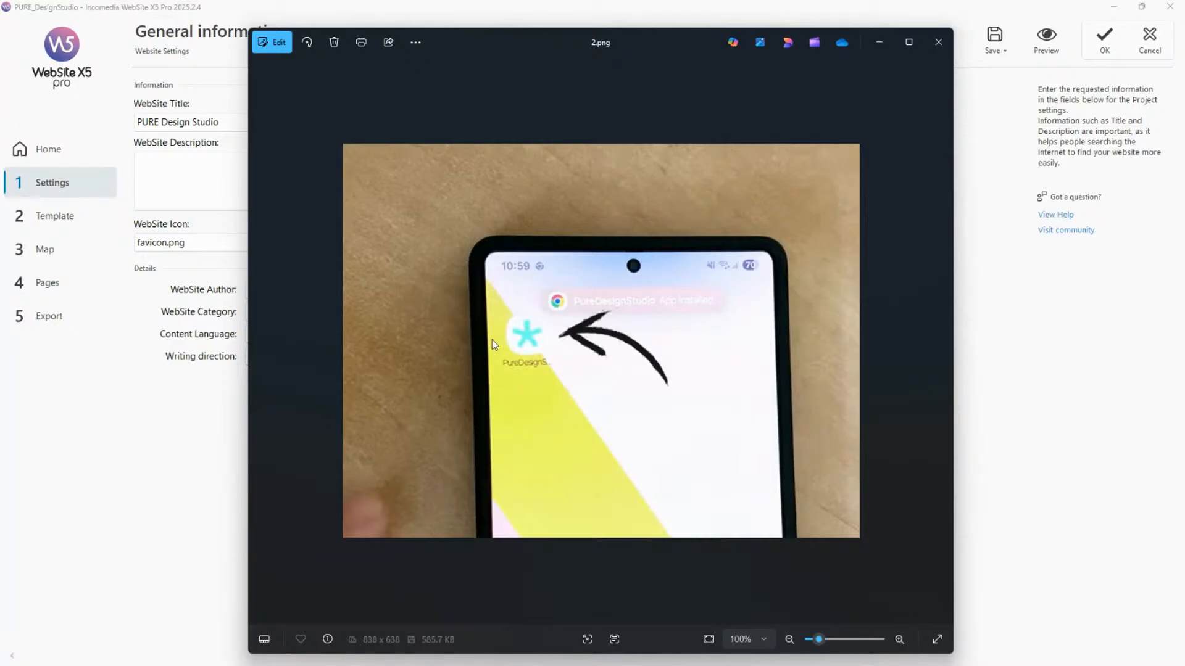
click(937, 42)
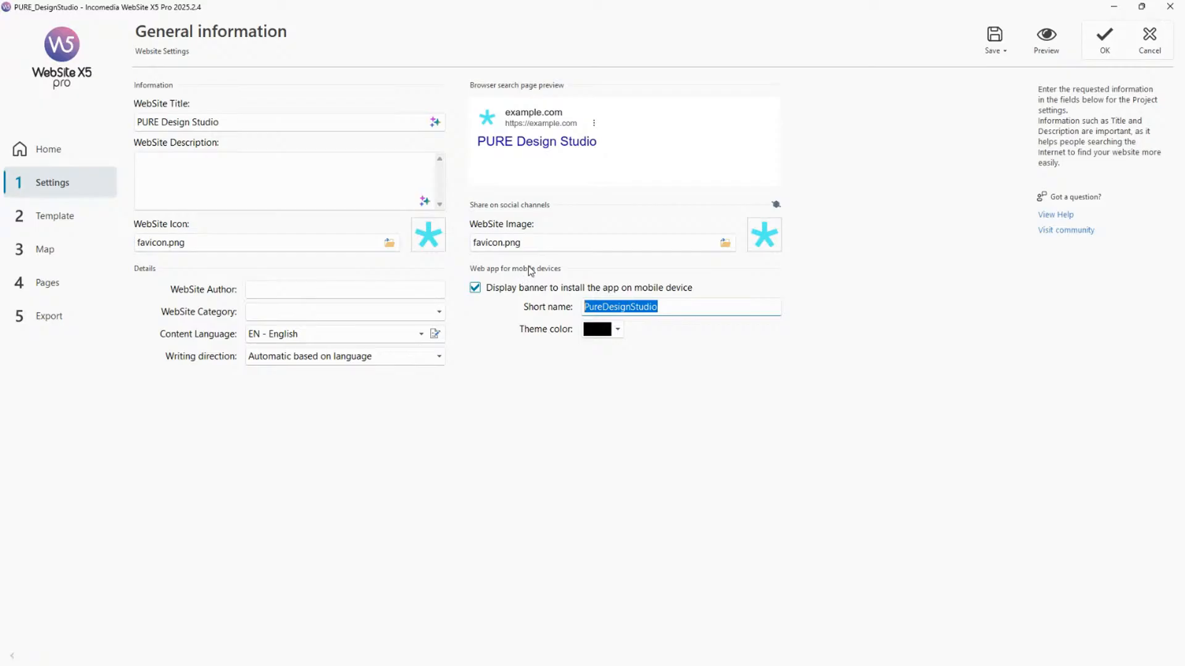
click(1146, 48)
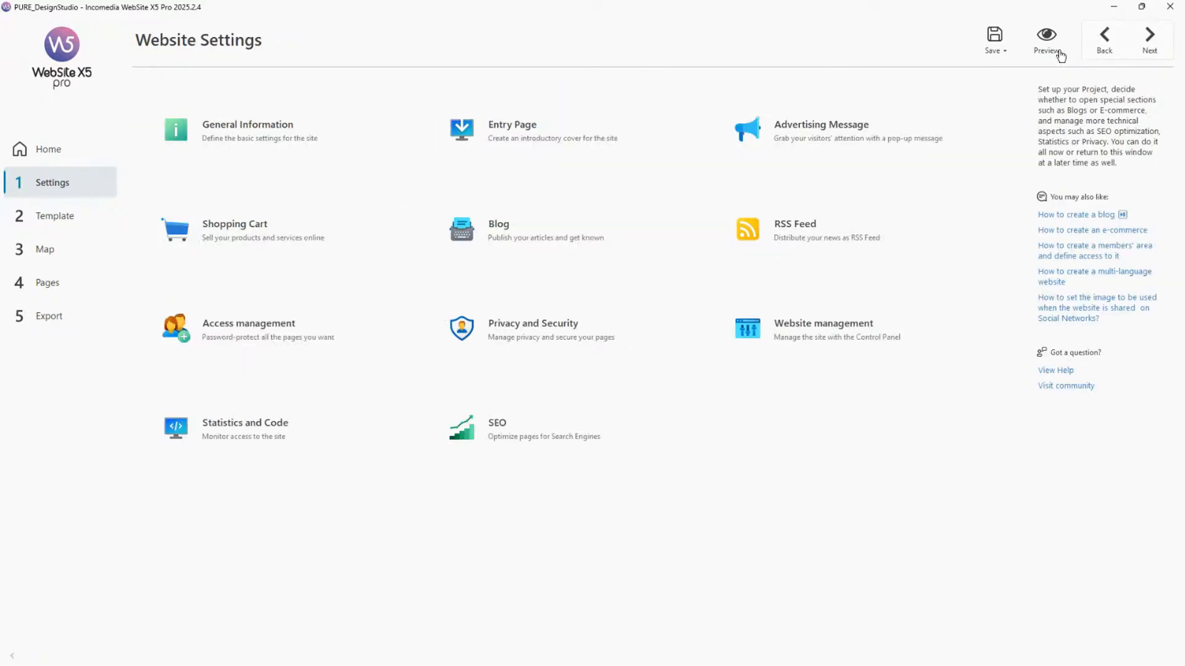